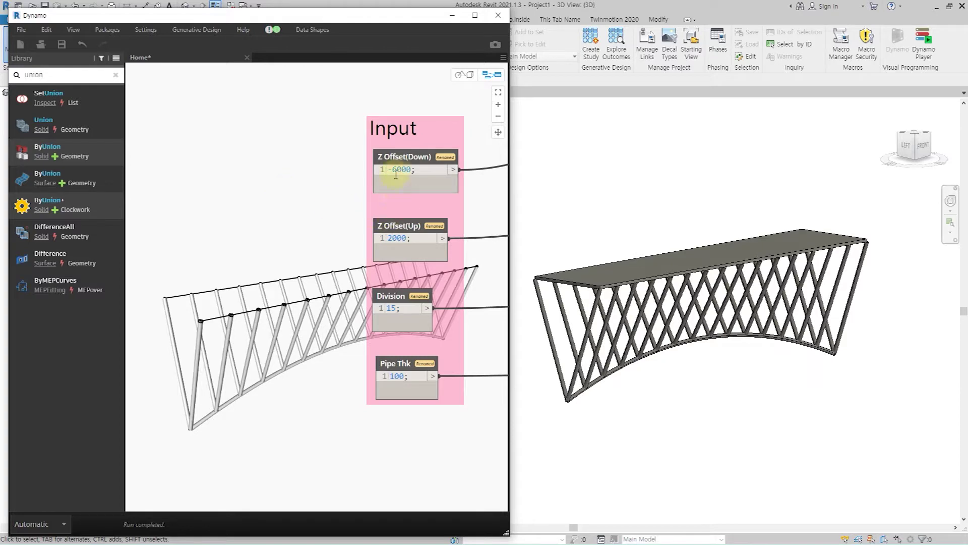
# - Set the bridge graph's Z Offset(Down) to -4000 and Z Offset(Up) to 3000
pyautogui.moveTo(397, 171); pyautogui.dragTo(392, 171)
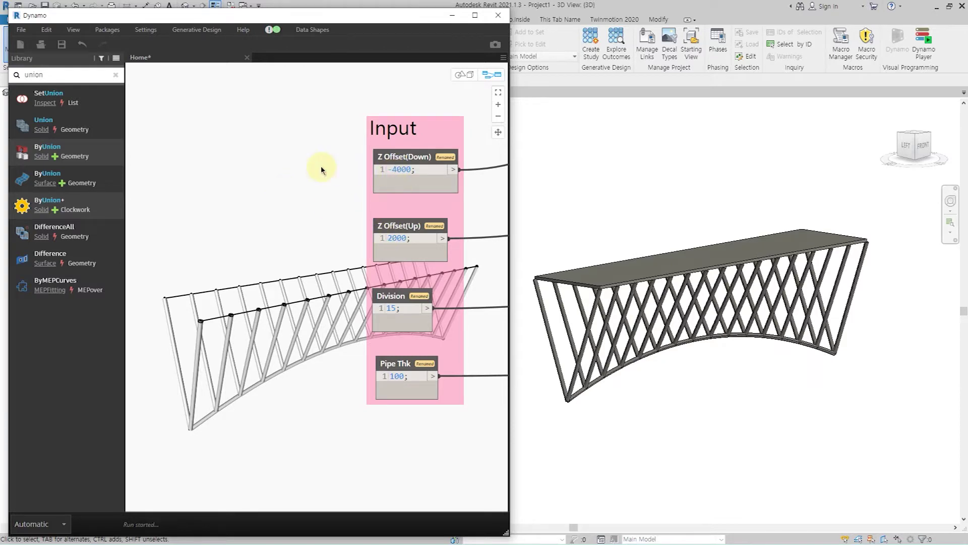
pyautogui.moveTo(392, 238); pyautogui.dragTo(387, 238)
pyautogui.write('3')
pyautogui.click(292, 211)
# - Try a Division of 10, set it to 20, and return Pipe Thk from its trial value to 100
pyautogui.doubleClick(389, 309)
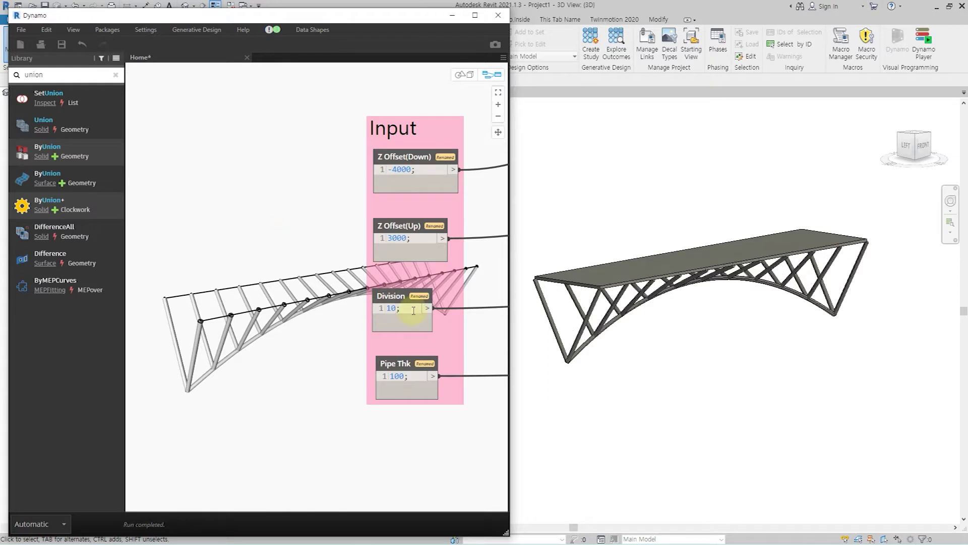
pyautogui.doubleClick(390, 308)
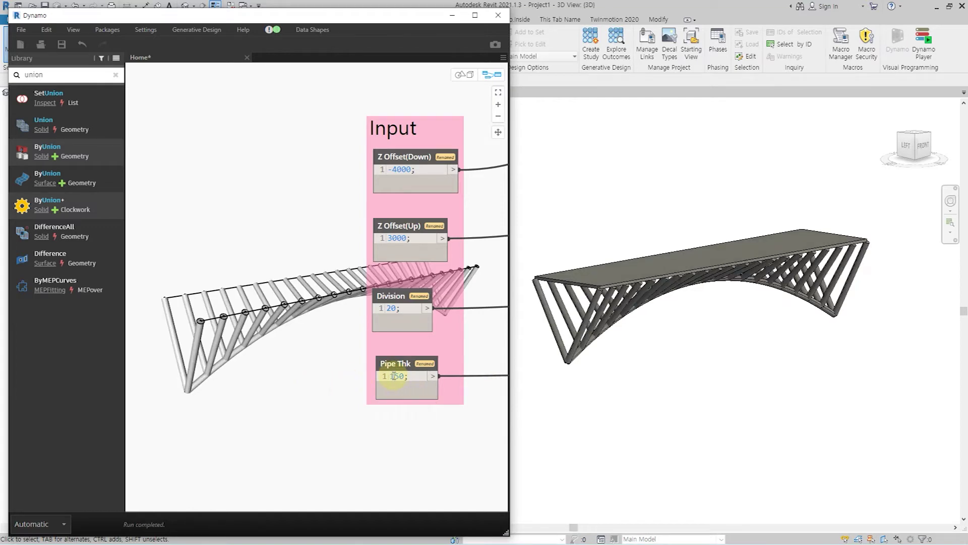
pyautogui.click(390, 377)
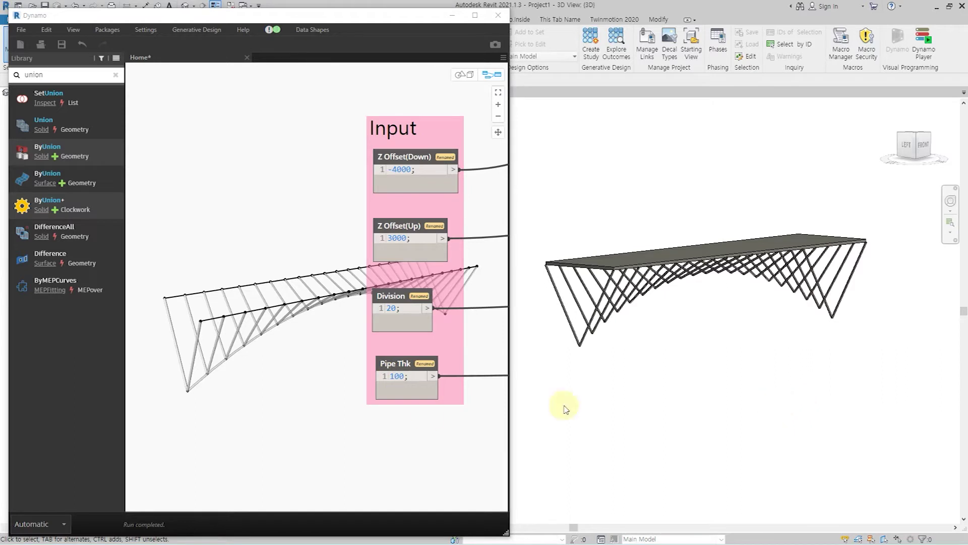
# - Widen the bridge floor by moving one long boundary edge outward, finish the sketch and dismiss the save reminder
pyautogui.click(696, 276)
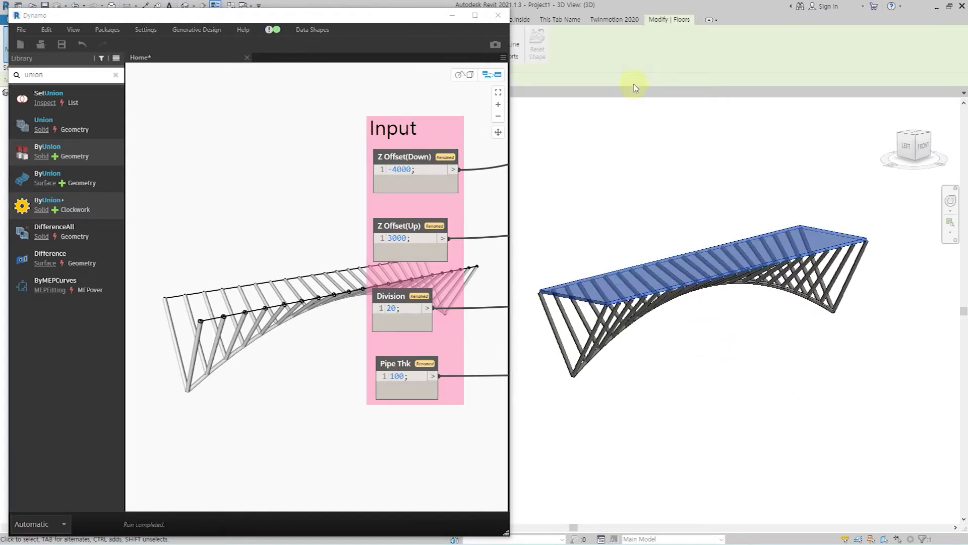
pyautogui.moveTo(398, 9); pyautogui.dragTo(398, 63)
pyautogui.click(387, 35)
pyautogui.moveTo(681, 273); pyautogui.dragTo(724, 308)
pyautogui.click(406, 53)
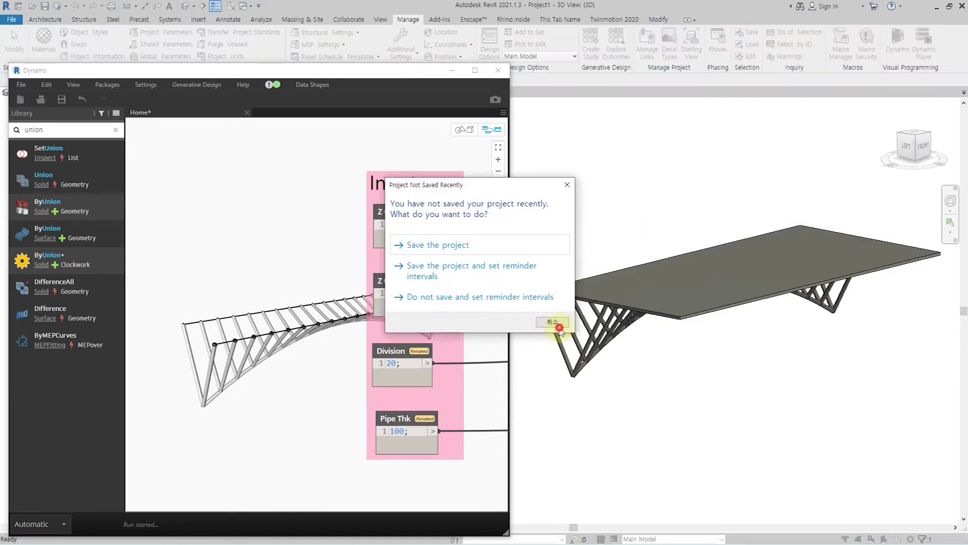
pyautogui.click(557, 327)
pyautogui.click(748, 410)
pyautogui.moveTo(748, 410)
pyautogui.keyDown('shift'); pyautogui.mouseDown(button='middle')
pyautogui.moveTo(739, 324)
pyautogui.moveTo(777, 335)
pyautogui.moveTo(759, 399)
pyautogui.mouseUp(button='middle'); pyautogui.keyUp('shift')
# - Edit the floor boundary again, moving the far short edge outward to lengthen the deck and a long edge inward to narrow it
pyautogui.click(622, 335)
pyautogui.click(409, 38)
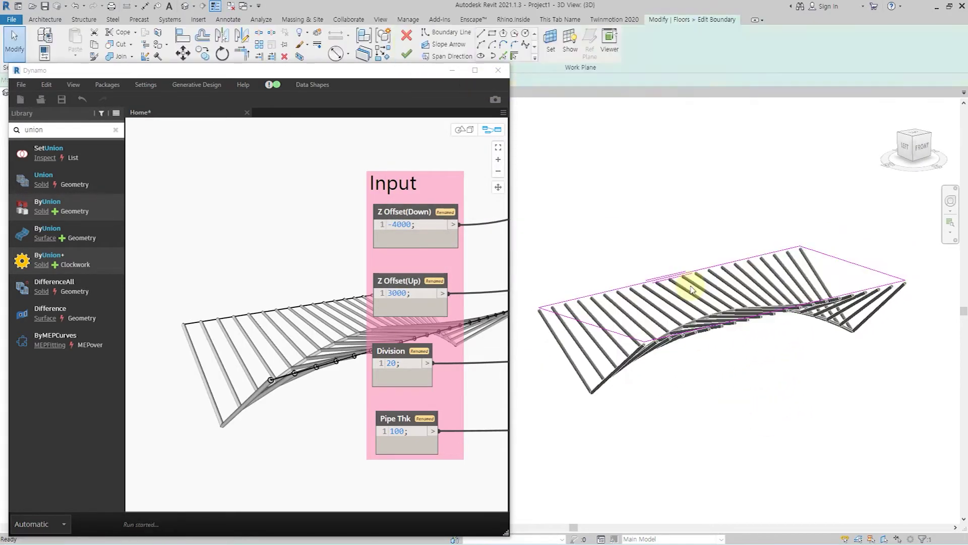
pyautogui.click(831, 261)
pyautogui.scroll(-2, 664, 291)
pyautogui.moveTo(785, 272); pyautogui.dragTo(895, 244)
pyautogui.click(856, 274)
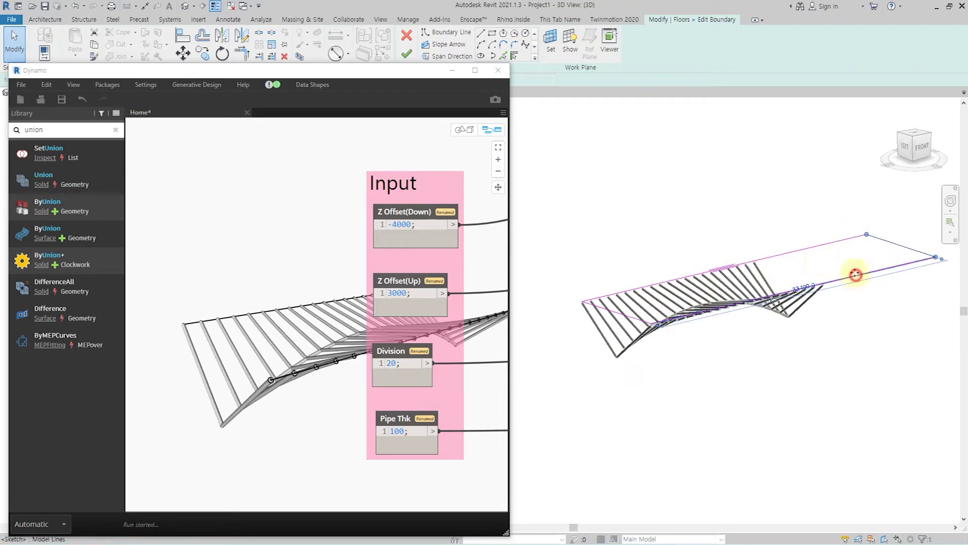
pyautogui.click(407, 53)
pyautogui.click(655, 212)
pyautogui.moveTo(699, 348)
pyautogui.keyDown('shift'); pyautogui.mouseDown(button='middle')
pyautogui.moveTo(710, 305)
pyautogui.moveTo(757, 328)
pyautogui.moveTo(726, 344)
pyautogui.mouseUp(button='middle'); pyautogui.keyUp('shift')
# - Set the Division value to 30 and inspect the lengthened bridge in 3D
pyautogui.click(391, 363)
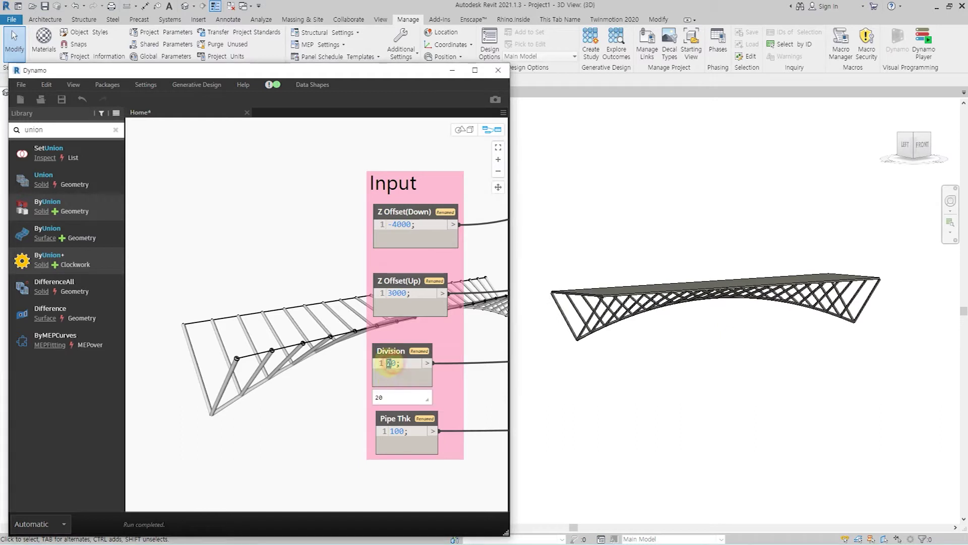
pyautogui.write('3')
pyautogui.click(704, 379)
pyautogui.click(496, 408)
pyautogui.keyDown('shift'); pyautogui.moveTo(750, 371); pyautogui.dragTo(636, 427, button='middle'); pyautogui.keyUp('shift')
# - Try a Pipe Thk value of 150, edit the value again, and inspect the truss from several angles
pyautogui.click(399, 433)
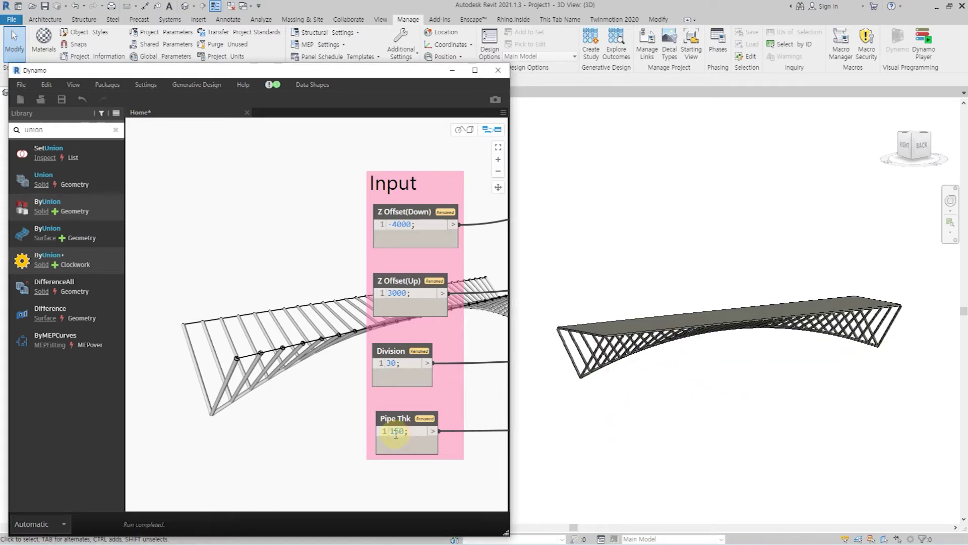
pyautogui.keyDown('shift'); pyautogui.moveTo(646, 429); pyautogui.dragTo(629, 366, button='middle'); pyautogui.keyUp('shift')
pyautogui.scroll(2, 625, 358)
pyautogui.moveTo(399, 435); pyautogui.dragTo(340, 431)
pyautogui.keyDown('shift'); pyautogui.moveTo(619, 403); pyautogui.dragTo(827, 413, button='middle'); pyautogui.keyUp('shift')
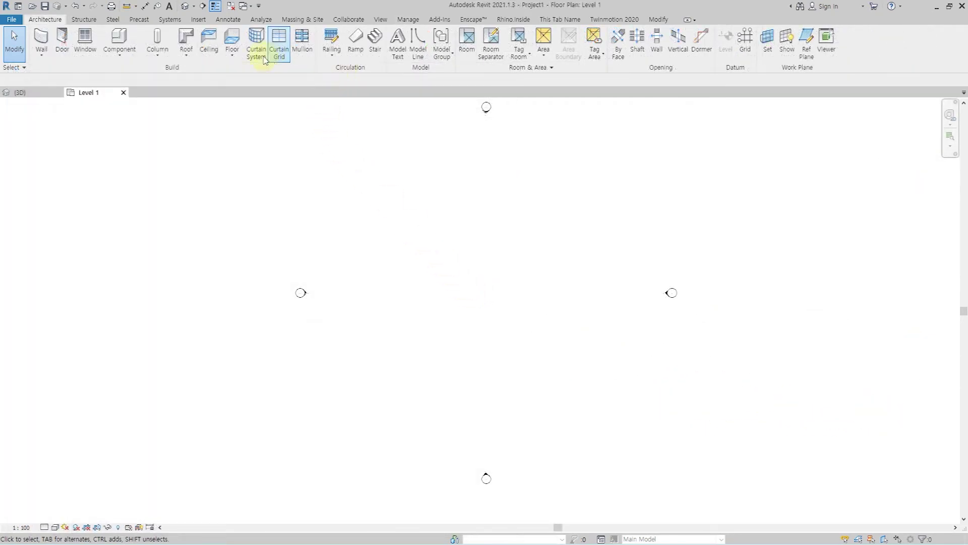
# - Start an architectural floor on Level 1 and sketch a rectangular boundary about 19900 by 4500 mm
pyautogui.click(233, 56)
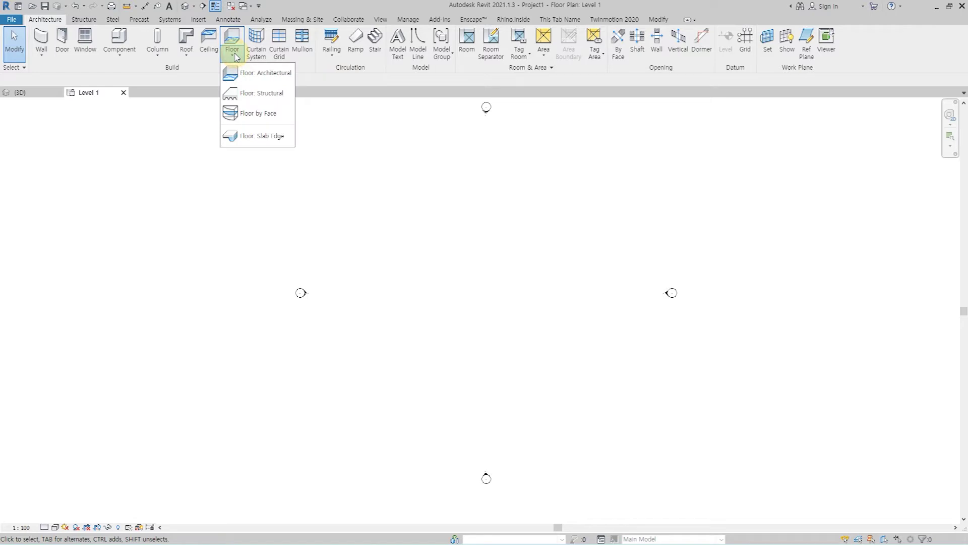
pyautogui.click(255, 74)
pyautogui.click(492, 34)
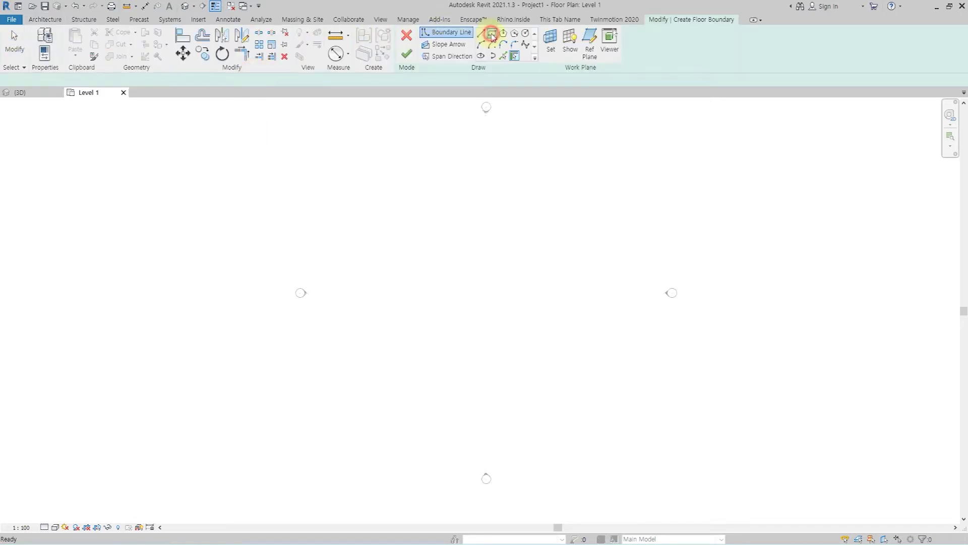
pyautogui.click(381, 256)
pyautogui.scroll(2, 533, 287)
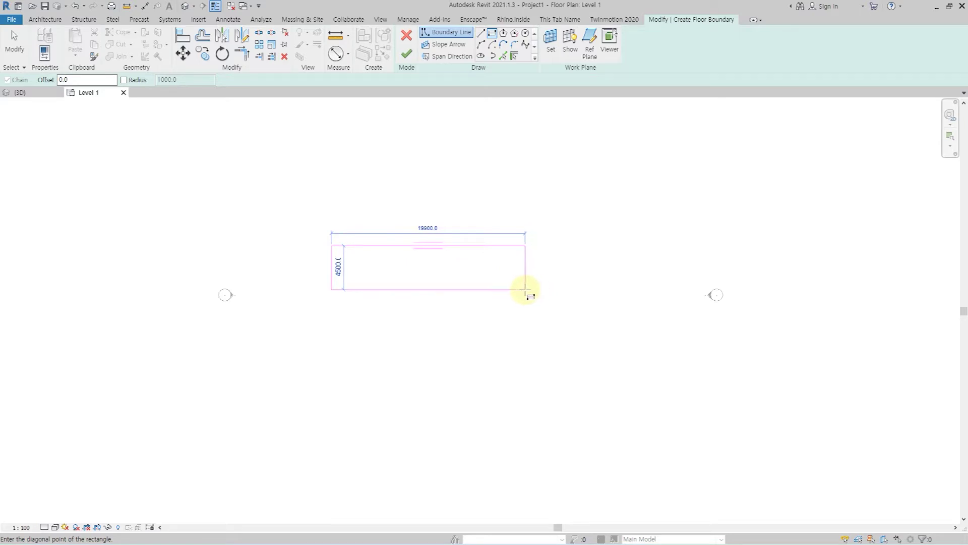
pyautogui.click(525, 290)
# - Set the floor rectangle's length to 20000 mm, finish the floor and show it in the 3D view
pyautogui.click(428, 301)
pyautogui.write('20000')
pyautogui.press('Return')
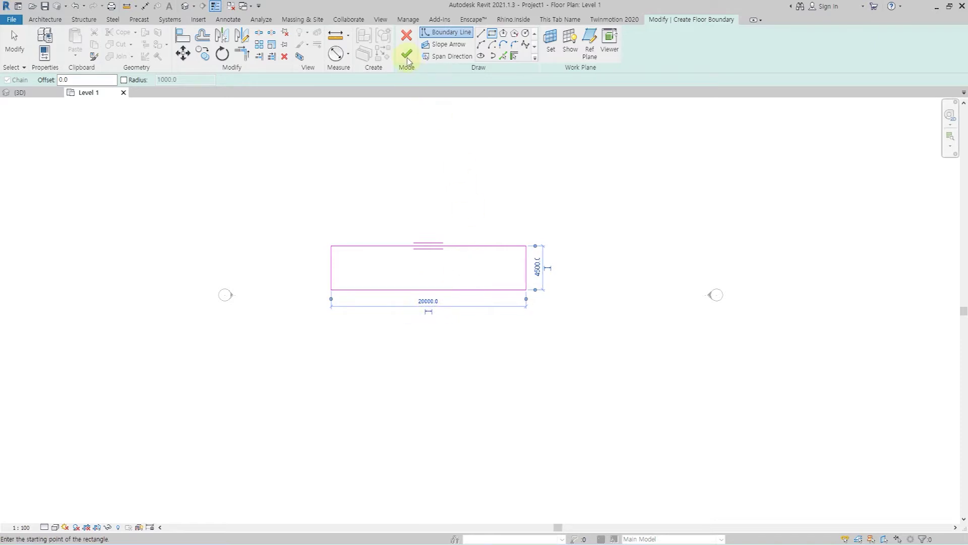
pyautogui.click(406, 54)
pyautogui.click(189, 8)
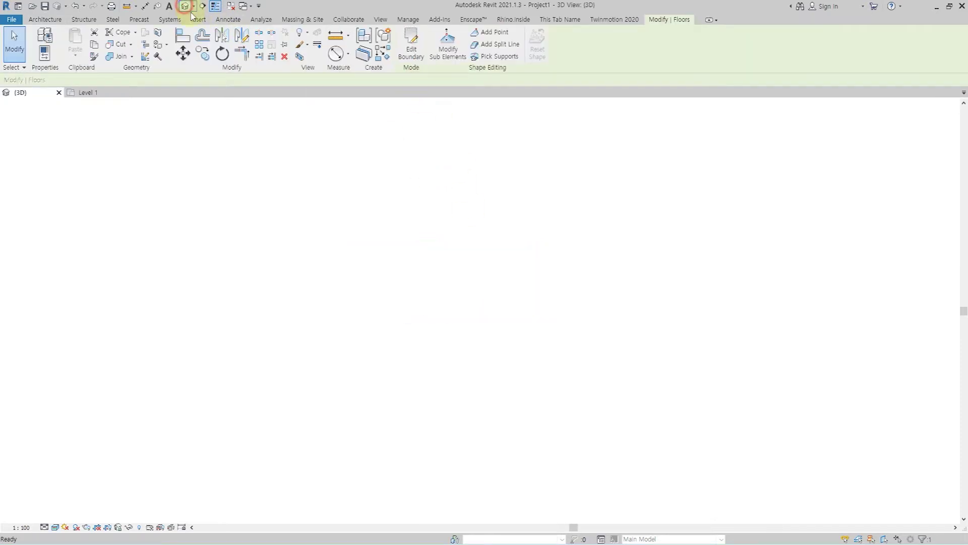
pyautogui.keyDown('shift'); pyautogui.moveTo(346, 302); pyautogui.dragTo(429, 334, button='middle'); pyautogui.keyUp('shift')
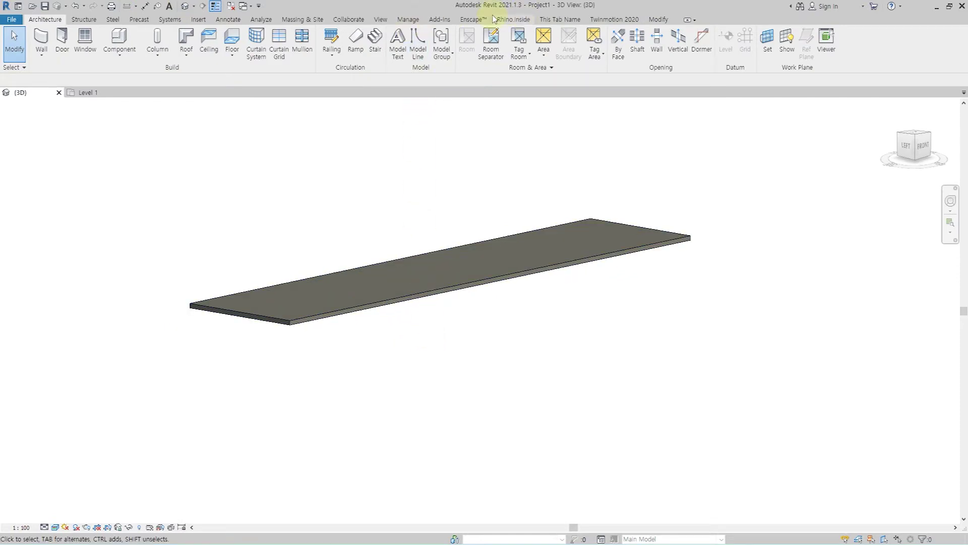
# - Launch Dynamo with a blank workspace and arrange its window beside the floor in the 3D view
pyautogui.click(407, 19)
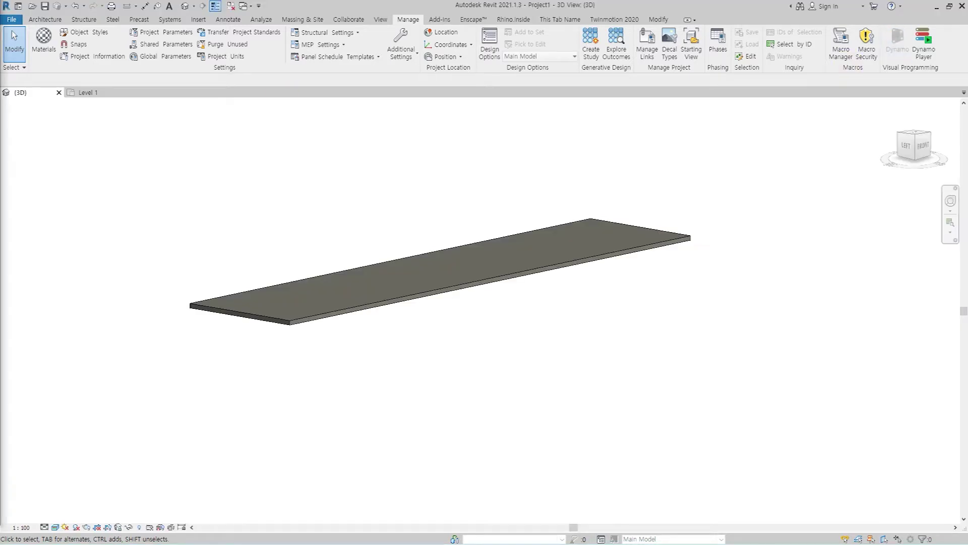
pyautogui.moveTo(0, 71); pyautogui.dragTo(373, 19)
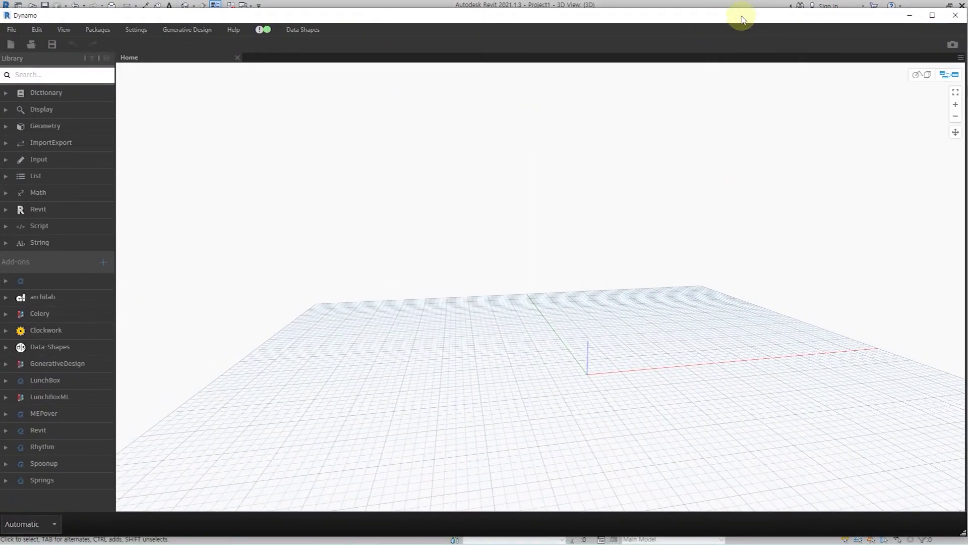
pyautogui.doubleClick(741, 19)
pyautogui.moveTo(884, 145); pyautogui.dragTo(424, 151)
pyautogui.moveTo(285, 26); pyautogui.dragTo(821, 15)
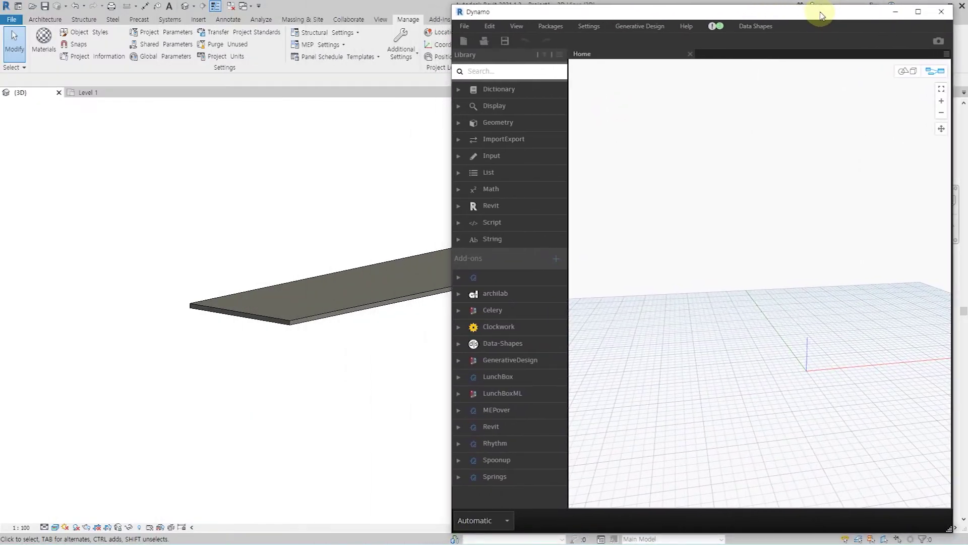
# - Add a Select Edge node to the graph and place a copy of it below
pyautogui.rightClick(669, 200)
pyautogui.write('se')
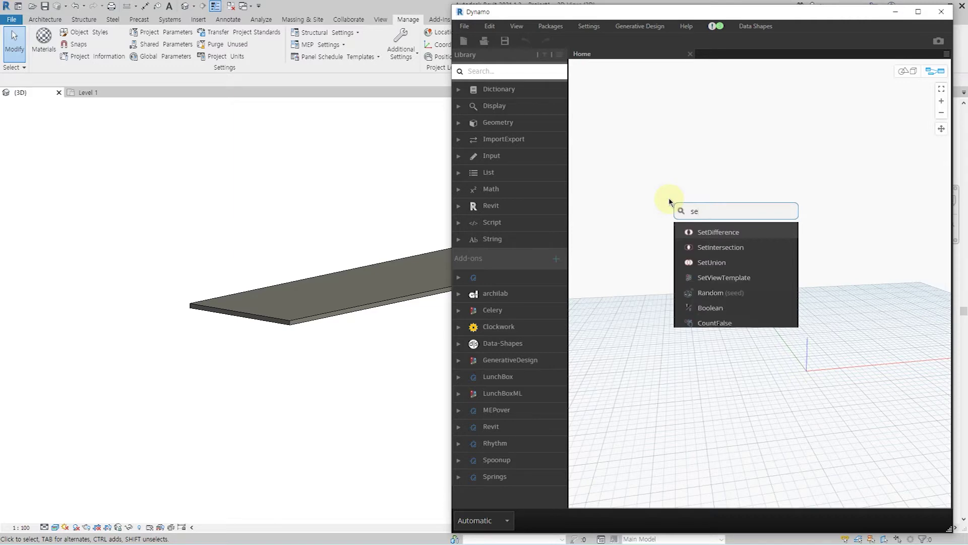
pyautogui.write('lect ed')
pyautogui.click(746, 247)
pyautogui.hotkey('ctrl', 'c')
pyautogui.hotkey('ctrl', 'v')
pyautogui.moveTo(726, 232); pyautogui.dragTo(629, 353)
# - Assign one long edge of the floor to the upper Select Edge node and the opposite long edge to the lower one
pyautogui.click(661, 206)
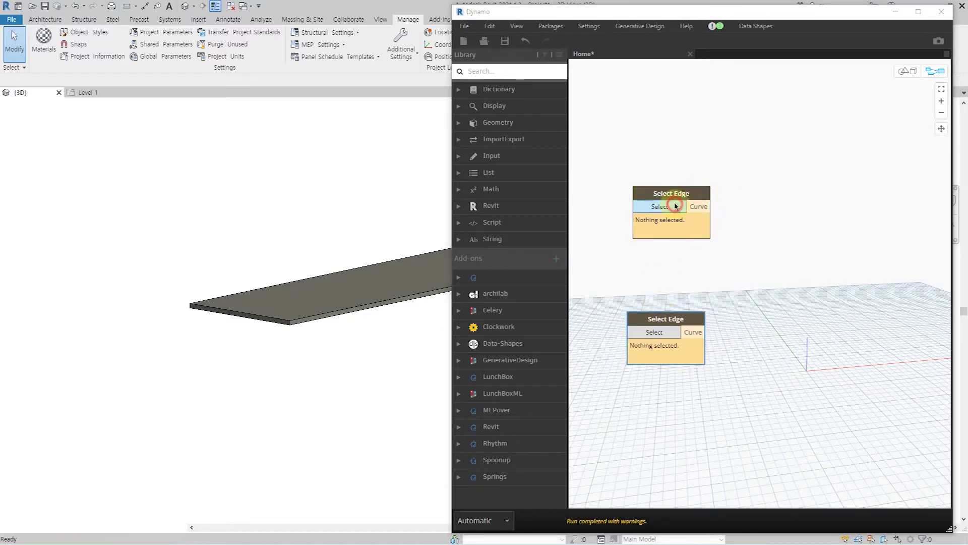
pyautogui.click(313, 323)
pyautogui.click(654, 332)
pyautogui.scroll(-2, 152, 269)
pyautogui.scroll(-2, 152, 269)
pyautogui.keyDown('shift'); pyautogui.moveTo(120, 305); pyautogui.dragTo(348, 306, button='middle'); pyautogui.keyUp('shift')
pyautogui.scroll(4, 369, 294)
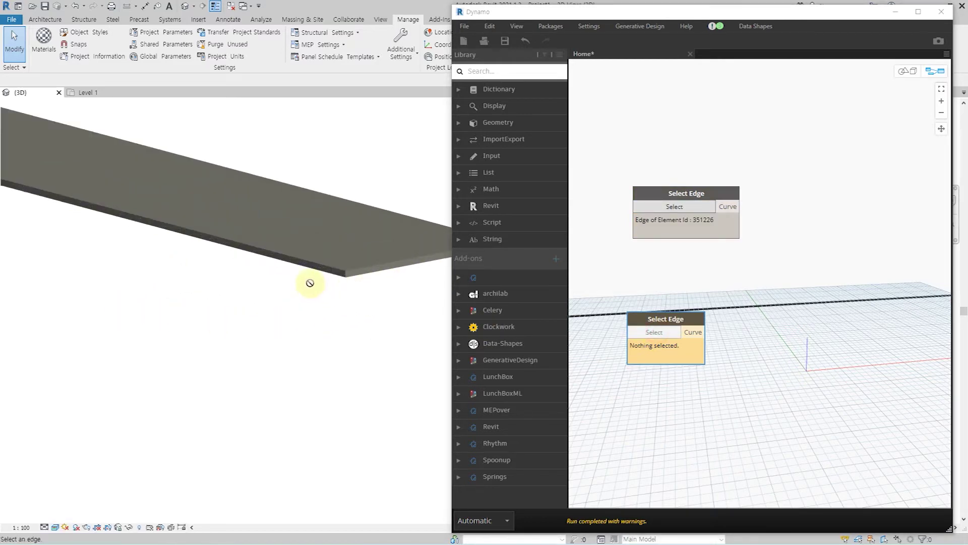
pyautogui.click(313, 272)
pyautogui.scroll(-3, 298, 318)
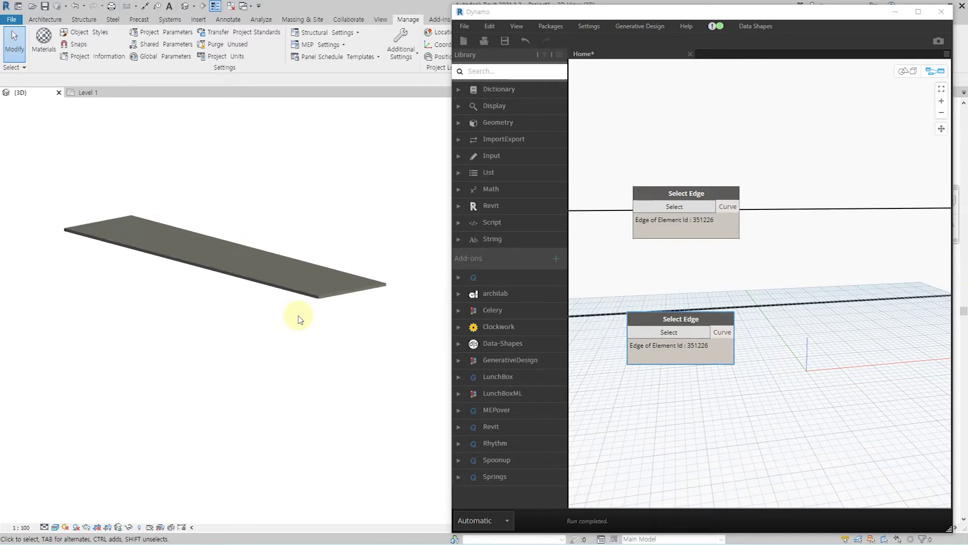
# - Maximize the Dynamo window, switch to background 3D preview navigation, and fit and orbit the two edge curves
pyautogui.click(918, 11)
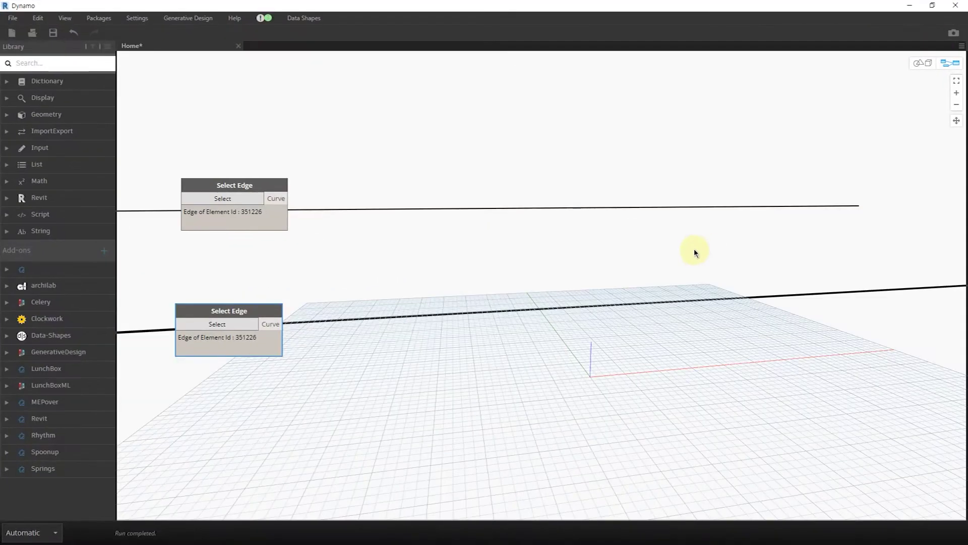
pyautogui.click(65, 19)
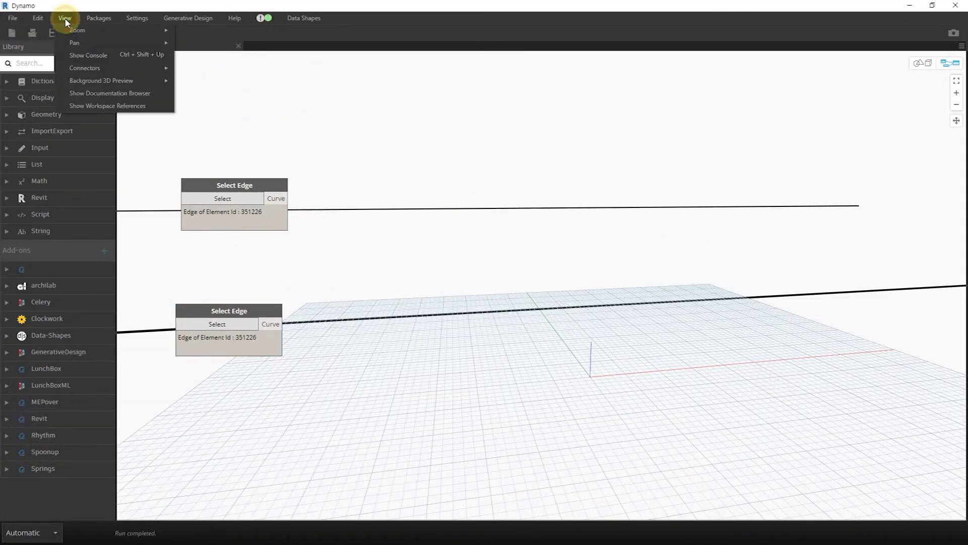
pyautogui.moveTo(85, 81)
pyautogui.click(231, 106)
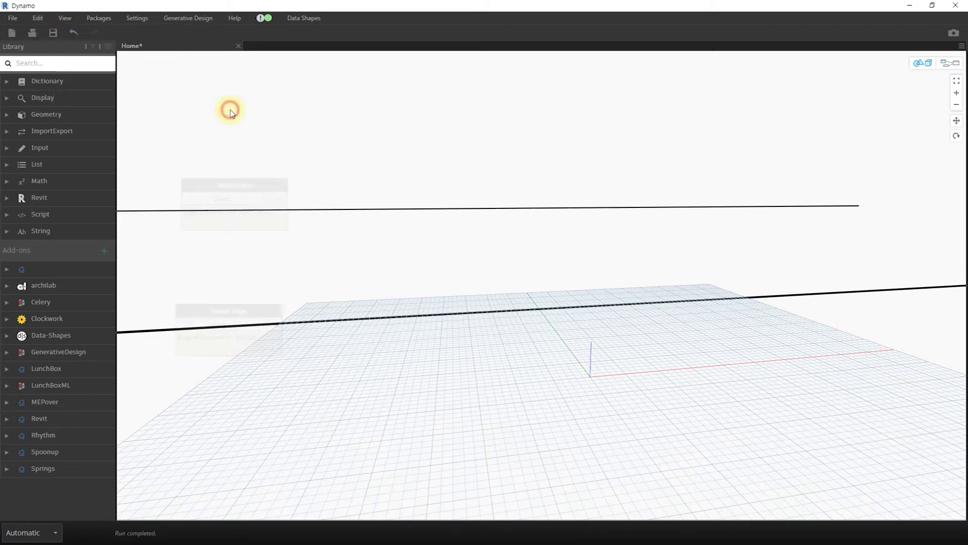
pyautogui.click(957, 83)
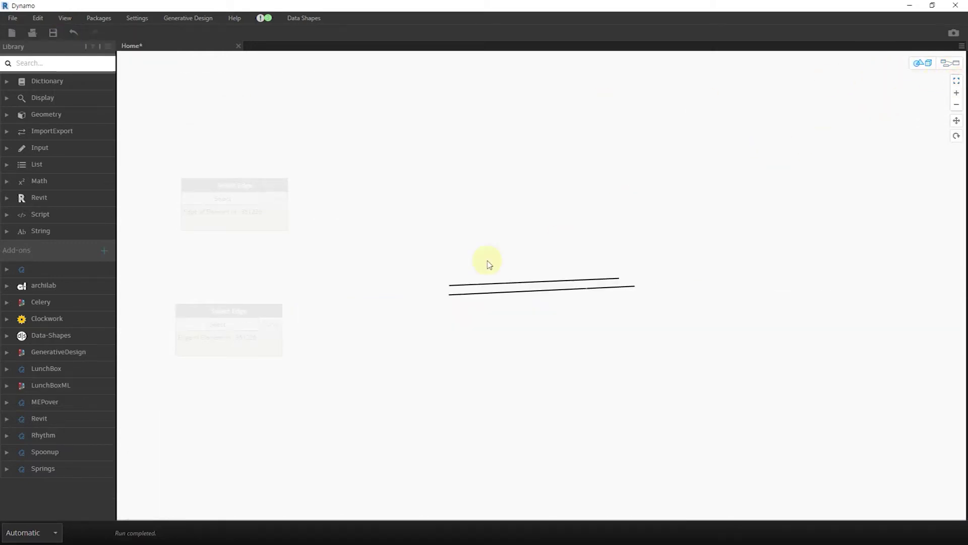
pyautogui.moveTo(485, 273); pyautogui.dragTo(595, 295, button='right')
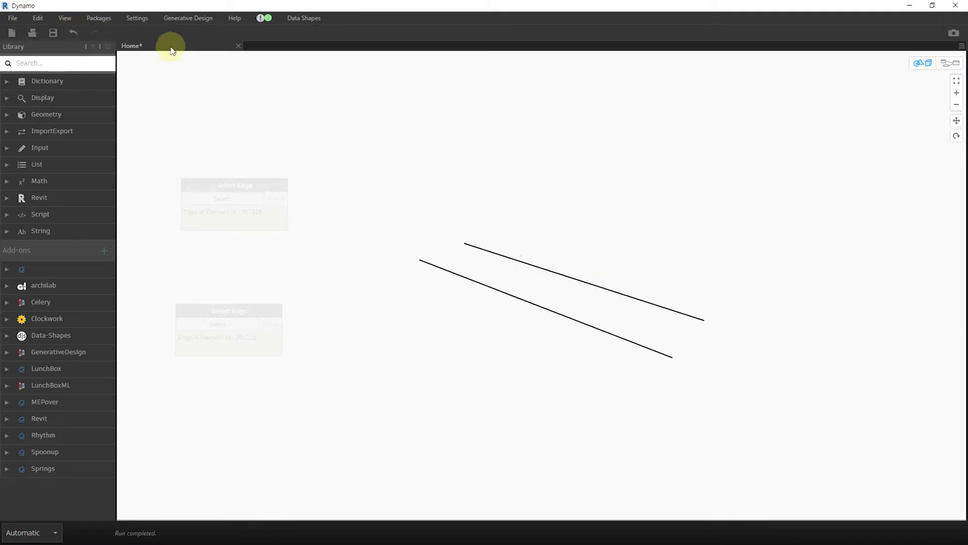
# - Switch back to graph navigation and move the lower Select Edge node slightly farther from the upper one
pyautogui.click(65, 18)
pyautogui.moveTo(125, 84)
pyautogui.click(252, 110)
pyautogui.moveTo(274, 287); pyautogui.dragTo(280, 275, button='middle')
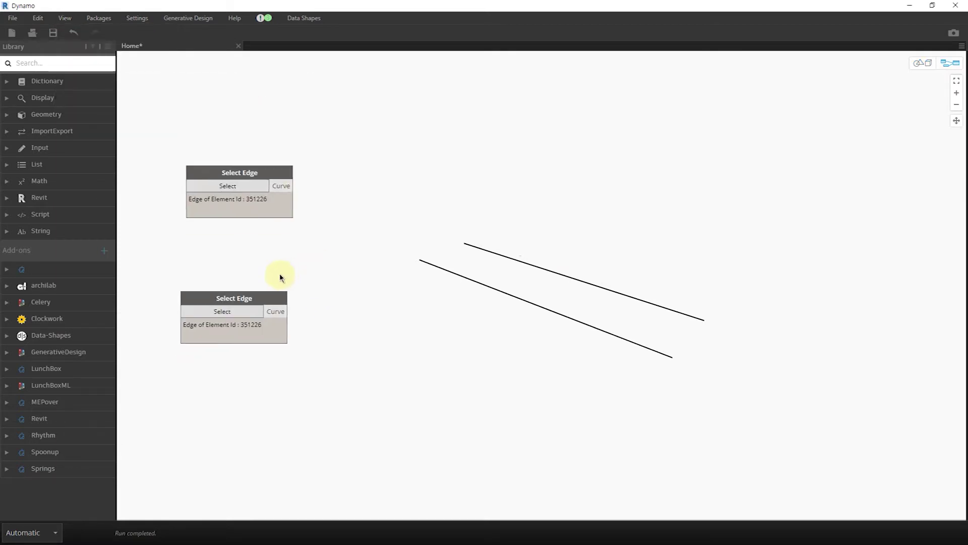
pyautogui.moveTo(254, 298); pyautogui.dragTo(258, 314)
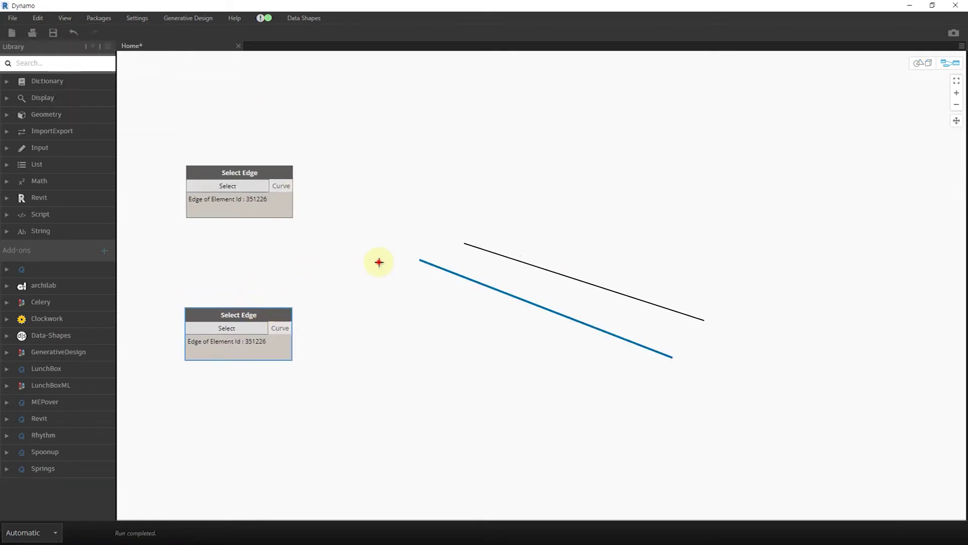
pyautogui.click(379, 262)
# - Add a Geometry.DistanceTo node and place it beside the two Select Edge nodes
pyautogui.rightClick(362, 250)
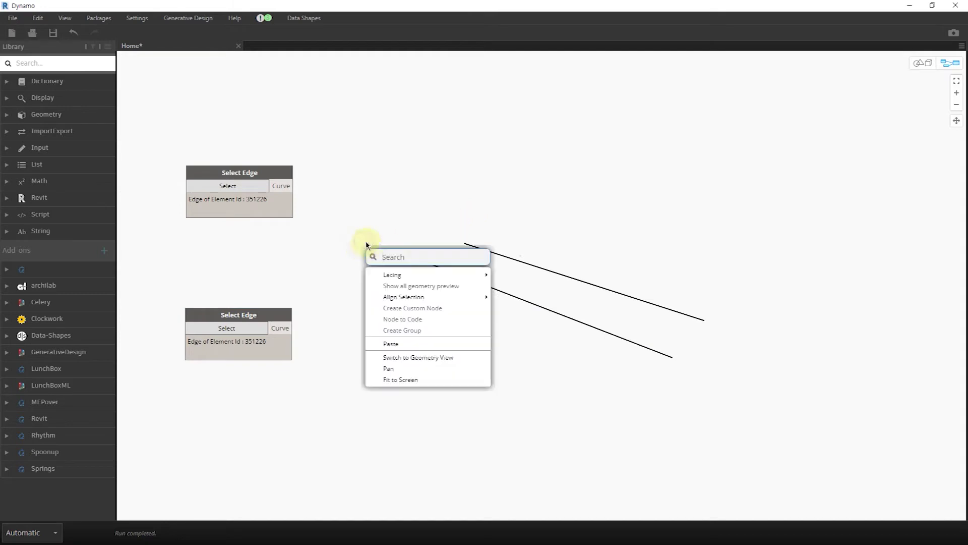
pyautogui.write('distan')
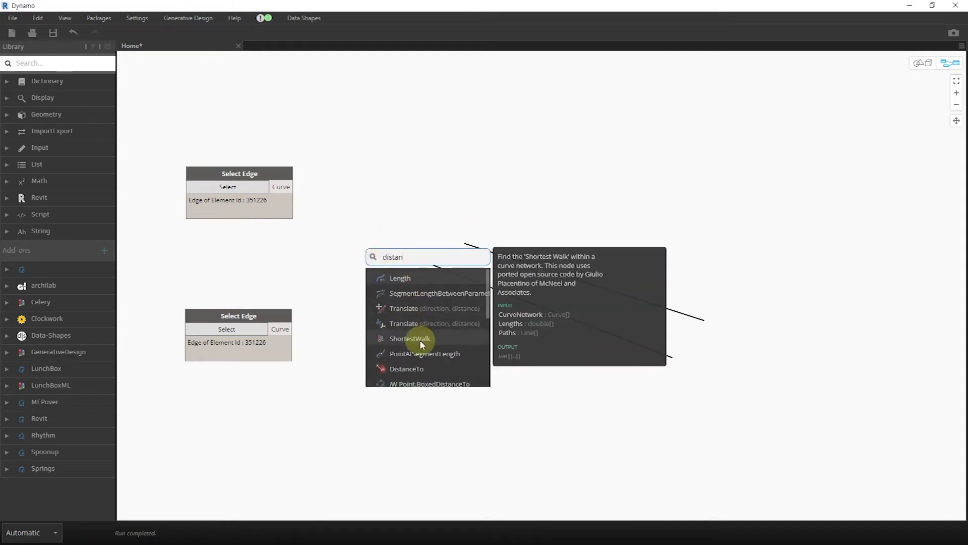
pyautogui.click(419, 369)
pyautogui.moveTo(467, 382); pyautogui.dragTo(390, 256)
# - Connect the upper edge's Curve to the geometry input of Geometry.DistanceTo and the lower edge's Curve to its other input
pyautogui.click(346, 267)
pyautogui.click(291, 328)
pyautogui.click(346, 280)
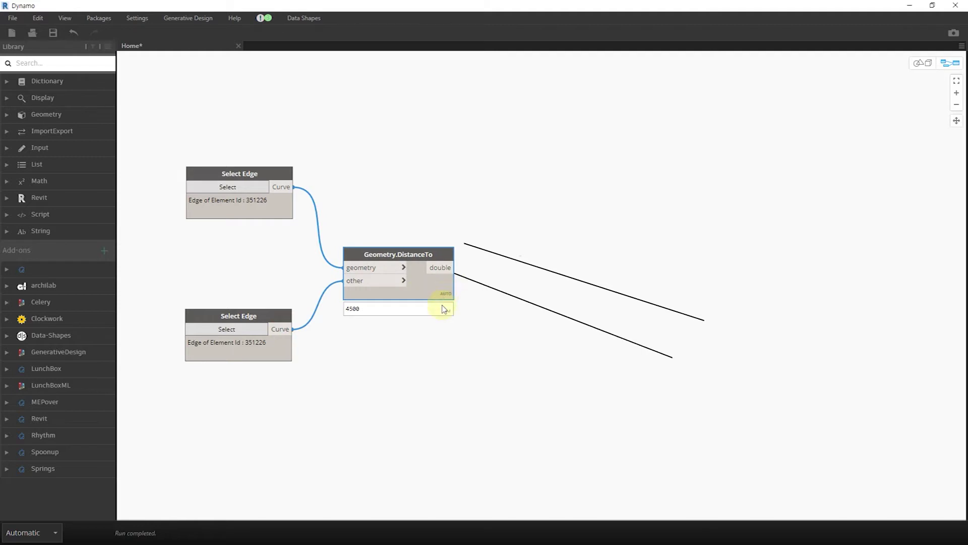
pyautogui.moveTo(433, 252); pyautogui.dragTo(428, 249)
pyautogui.click(534, 280)
pyautogui.moveTo(534, 240); pyautogui.dragTo(507, 239, button='middle')
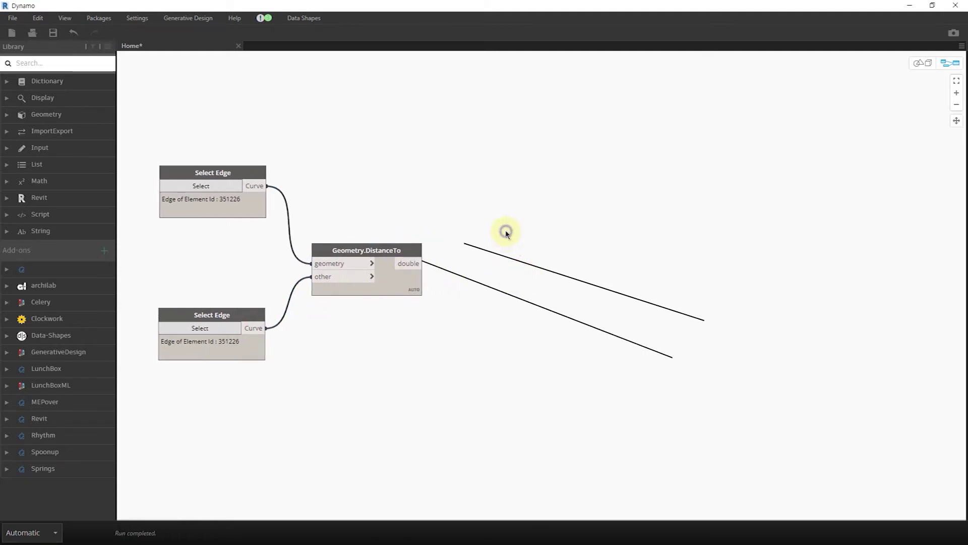
# - Add a Geometry.Translate node with x, y and z translations, connect the upper edge's Curve to its geometry, and place it beside Geometry.DistanceTo
pyautogui.rightClick(506, 233)
pyautogui.write('translate')
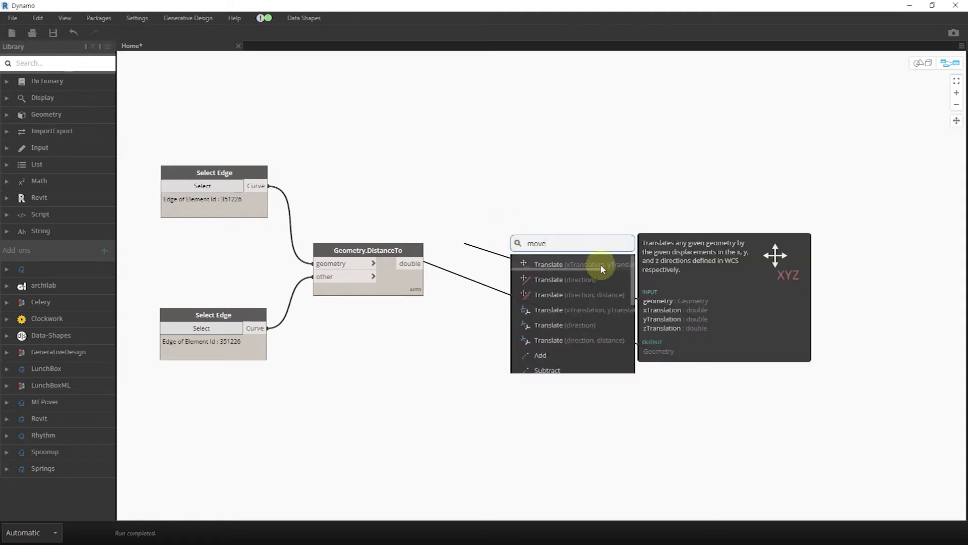
pyautogui.click(601, 264)
pyautogui.click(262, 186)
pyautogui.click(603, 287)
pyautogui.moveTo(656, 274); pyautogui.dragTo(589, 205)
pyautogui.hotkey('ctrl', 'b')
pyautogui.moveTo(695, 350)
pyautogui.mouseDown(button='right')
pyautogui.moveTo(585, 336)
pyautogui.moveTo(623, 340)
pyautogui.moveTo(635, 309)
pyautogui.moveTo(698, 292)
pyautogui.moveTo(808, 339)
pyautogui.moveTo(788, 346)
pyautogui.moveTo(761, 323)
pyautogui.moveTo(728, 316)
pyautogui.mouseUp(button='right')
pyautogui.hotkey('ctrl', 'b')
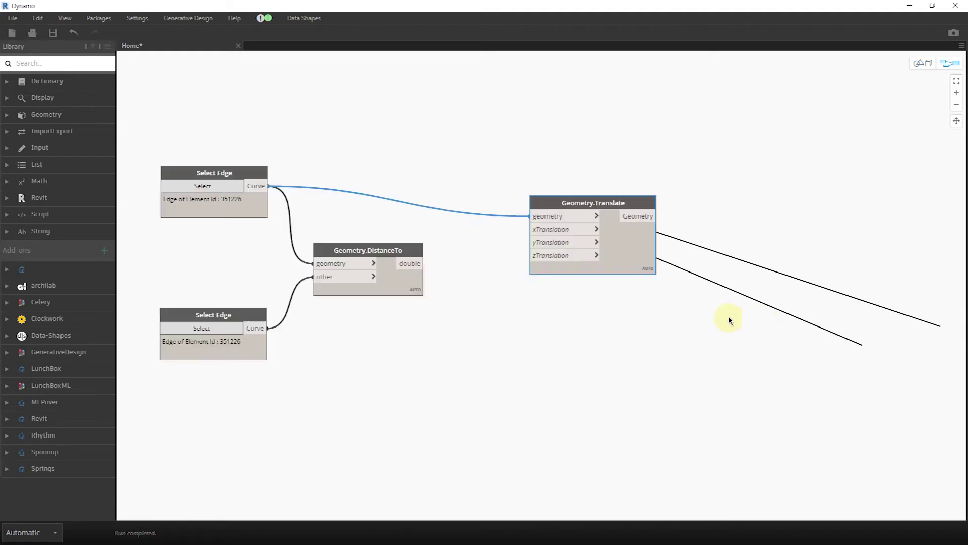
pyautogui.moveTo(608, 265); pyautogui.dragTo(574, 323)
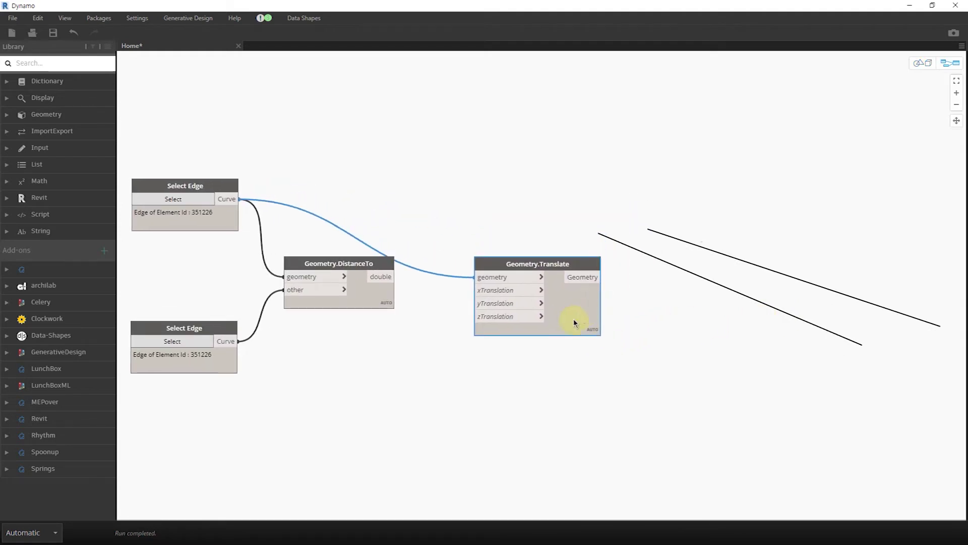
# - Create a code block with the value -4000 and connect it to the zTranslation input of Geometry.Translate
pyautogui.doubleClick(365, 391)
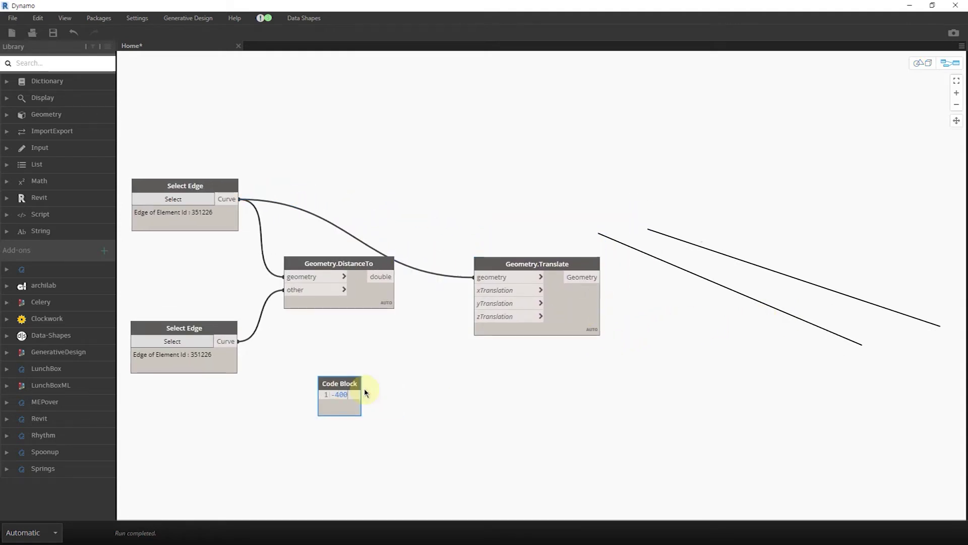
pyautogui.write('-4000')
pyautogui.click(382, 385)
pyautogui.click(488, 320)
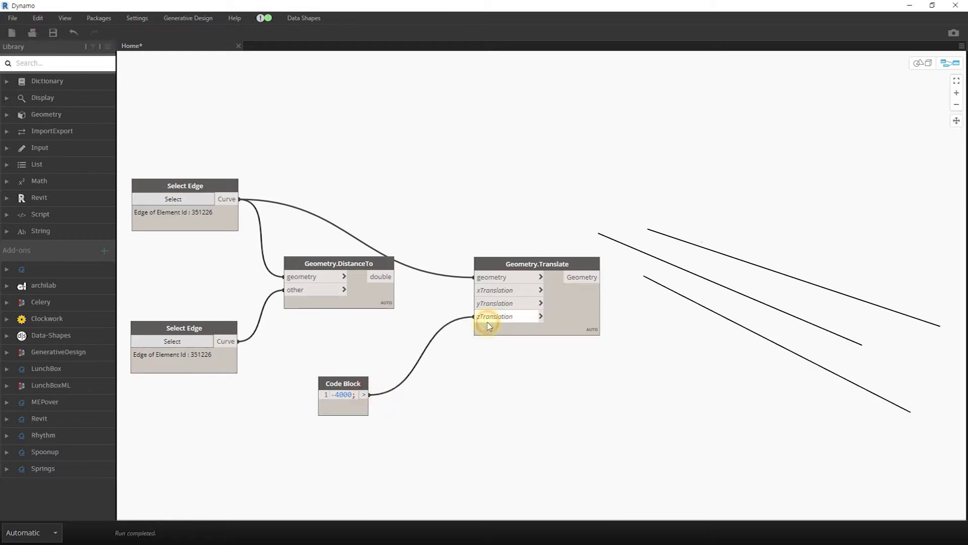
# - Create a code block with x/2, feed it the Geometry.DistanceTo result, and connect its output to the yTranslation of Geometry.Translate
pyautogui.moveTo(339, 273); pyautogui.dragTo(324, 270)
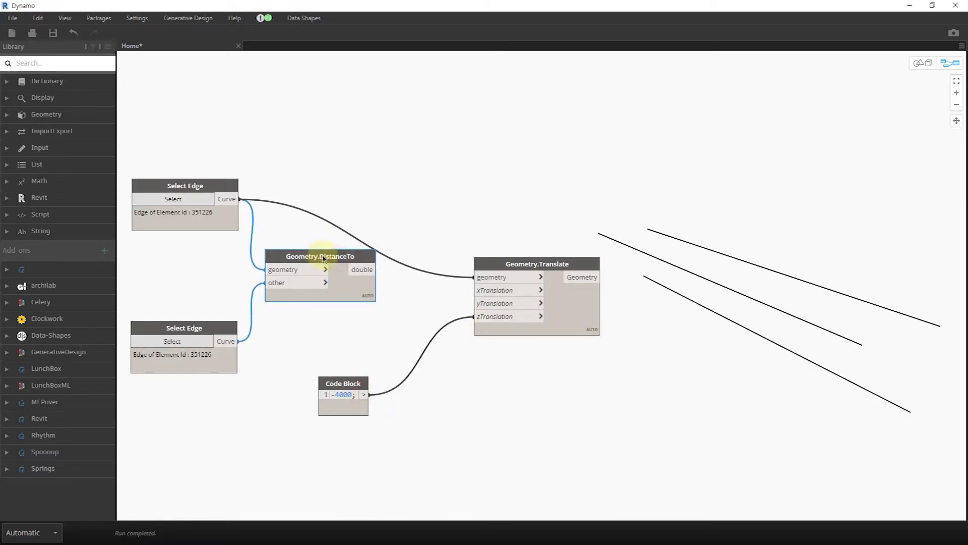
pyautogui.moveTo(506, 259); pyautogui.dragTo(513, 243)
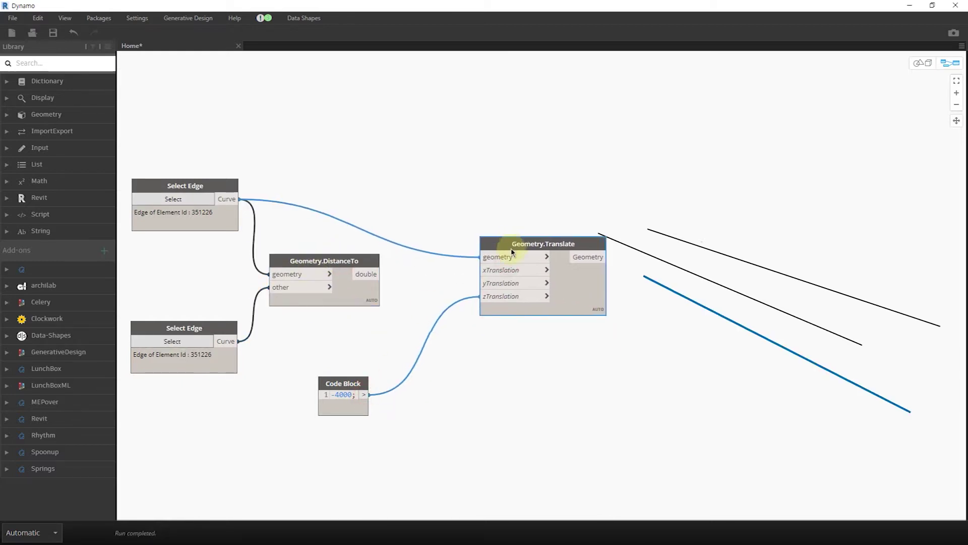
pyautogui.doubleClick(382, 329)
pyautogui.write('1')
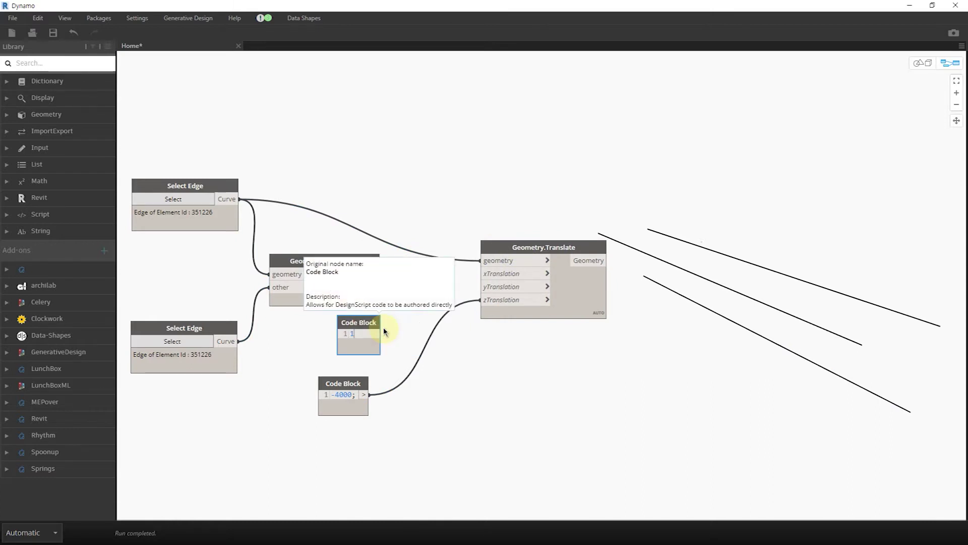
pyautogui.write('x/')
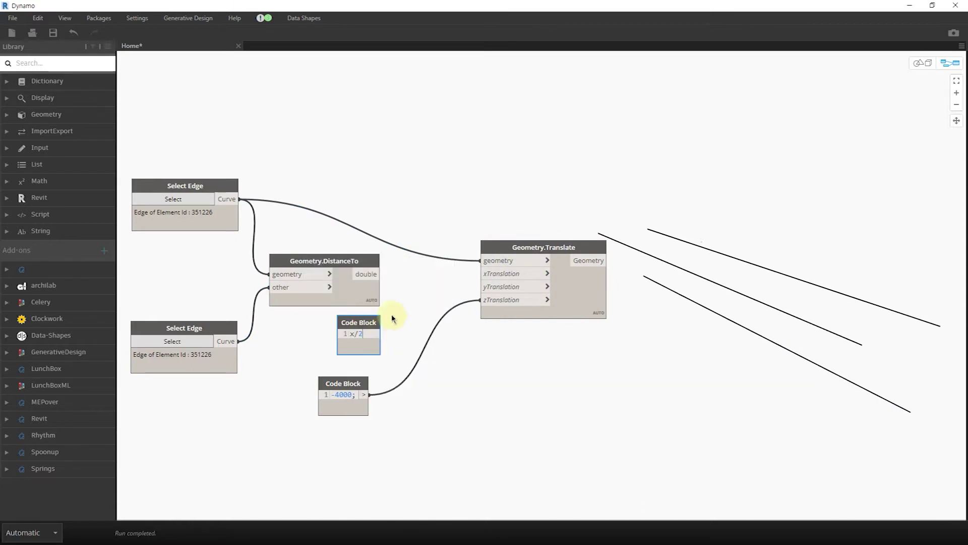
pyautogui.write('2')
pyautogui.click(398, 304)
pyautogui.click(337, 334)
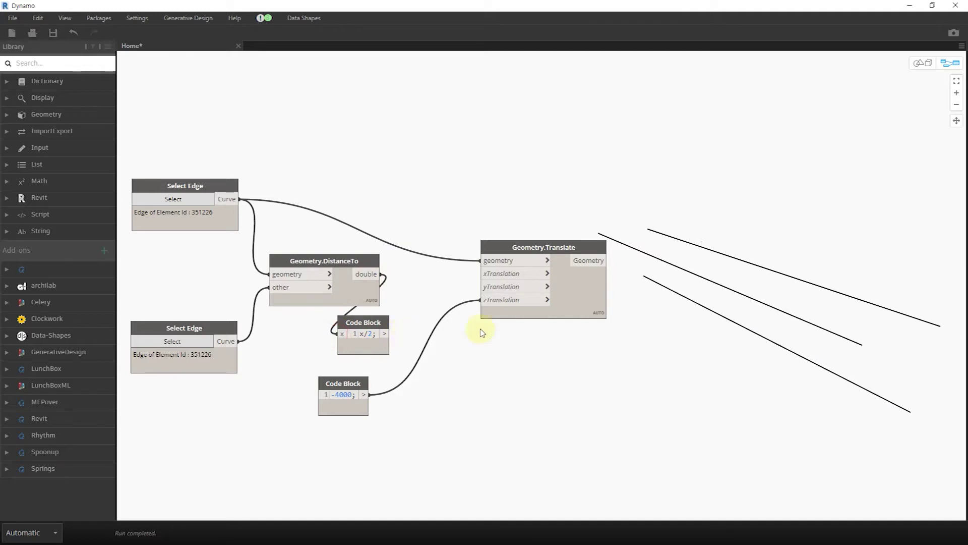
pyautogui.click(384, 334)
pyautogui.click(481, 287)
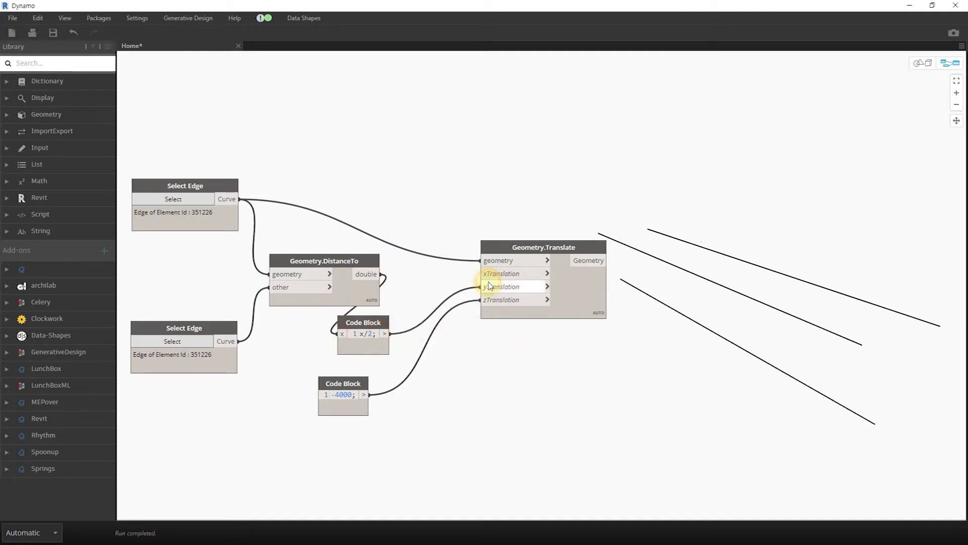
# - Arrange the x/2 and -4000 code blocks one above the other between Geometry.DistanceTo and Geometry.Translate
pyautogui.hotkey('ctrl', 'b')
pyautogui.moveTo(728, 383); pyautogui.dragTo(691, 365, button='right')
pyautogui.hotkey('ctrl', 'b')
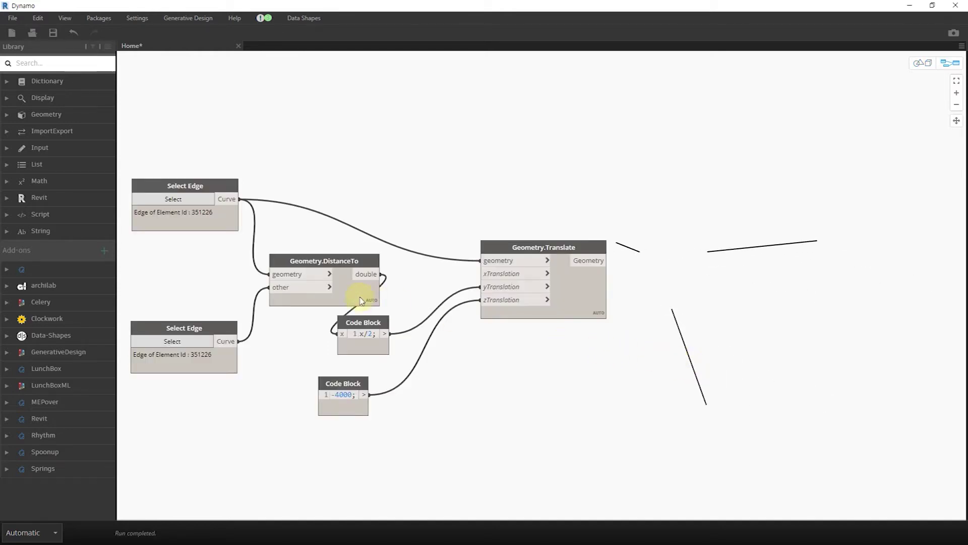
pyautogui.moveTo(410, 445); pyautogui.dragTo(335, 313)
pyautogui.moveTo(366, 348); pyautogui.dragTo(431, 307)
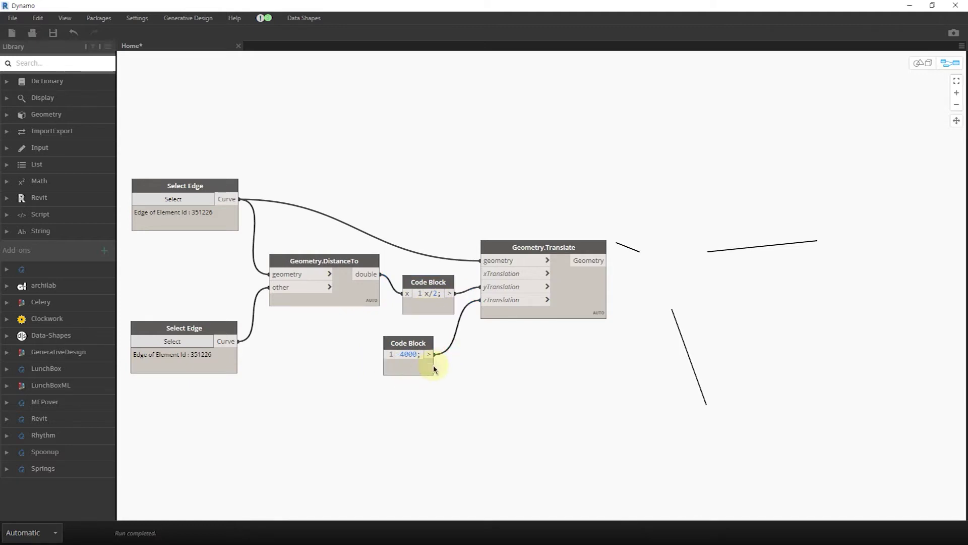
pyautogui.moveTo(434, 369); pyautogui.dragTo(456, 361)
pyautogui.hotkey('ctrl', 'b')
pyautogui.moveTo(627, 340); pyautogui.dragTo(645, 343, button='right')
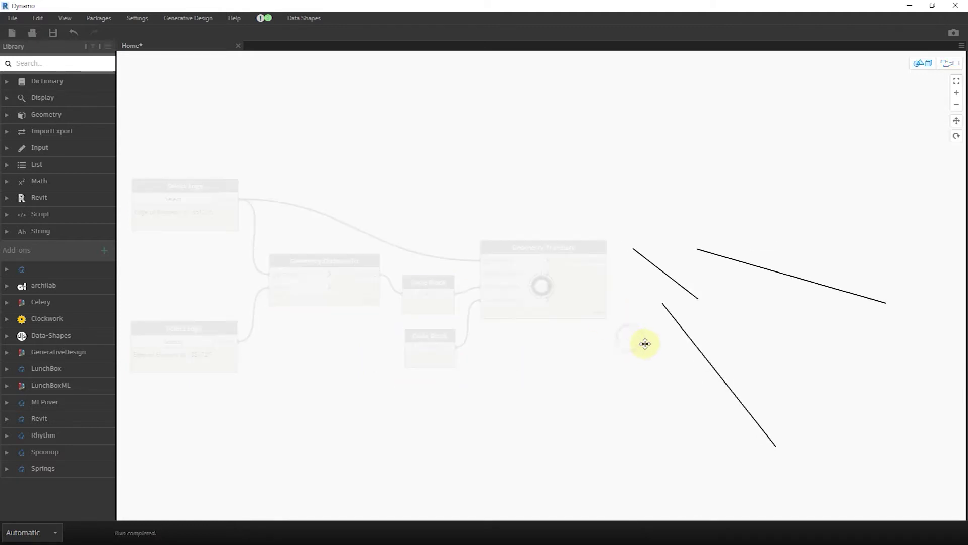
pyautogui.hotkey('ctrl', 'b')
# - Add a Curve.PointAtParameter node after Geometry.Translate and connect the translated Geometry to its curve input
pyautogui.moveTo(525, 352); pyautogui.dragTo(443, 338, button='middle')
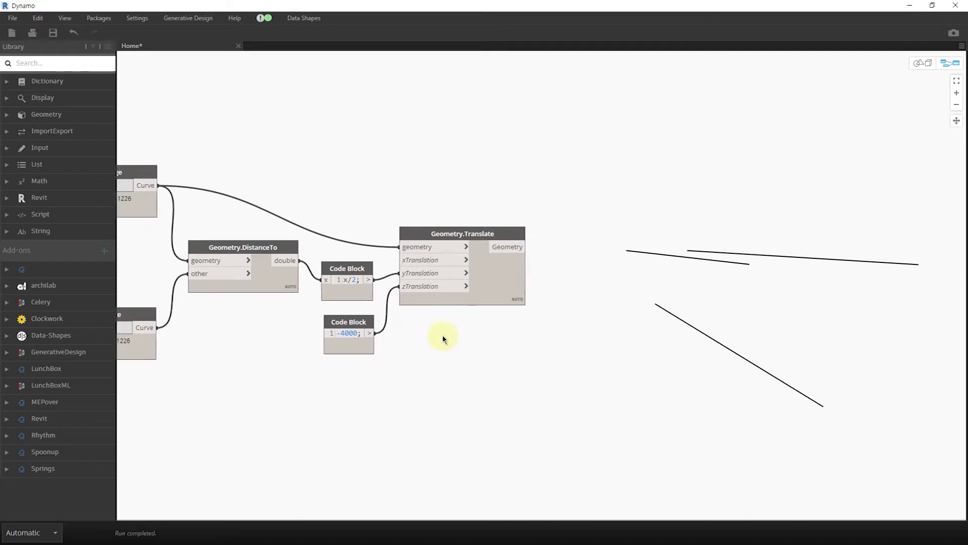
pyautogui.rightClick(497, 269)
pyautogui.write('p')
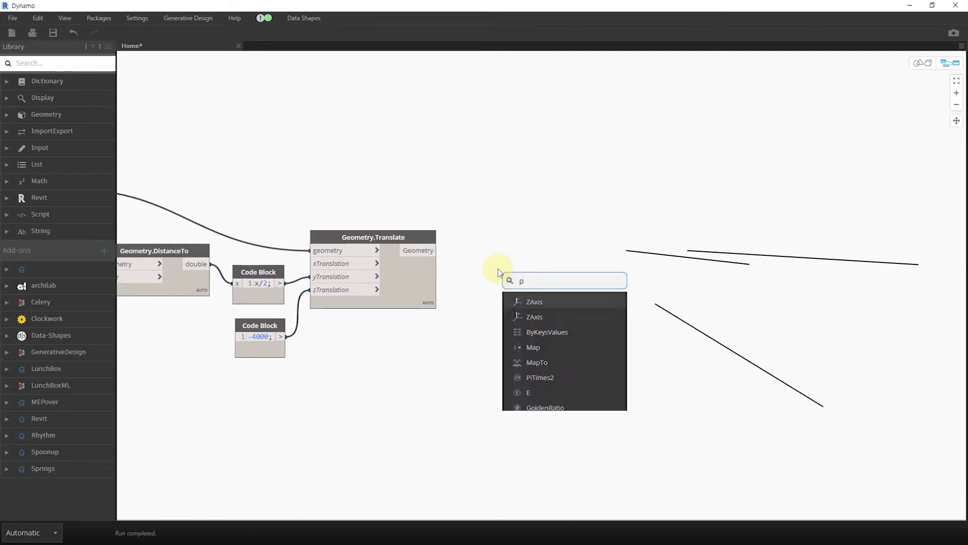
pyautogui.write('ointat')
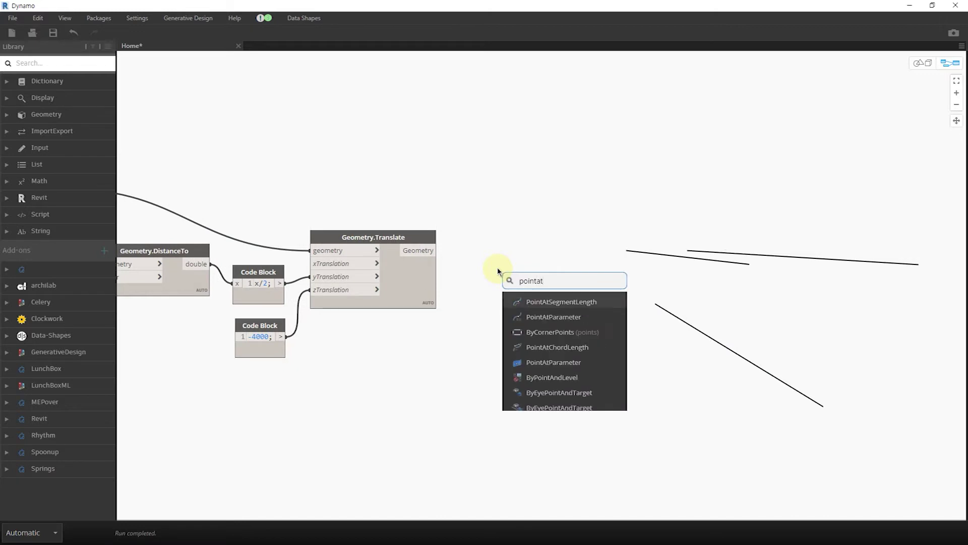
pyautogui.click(568, 345)
pyautogui.moveTo(585, 327); pyautogui.dragTo(495, 283)
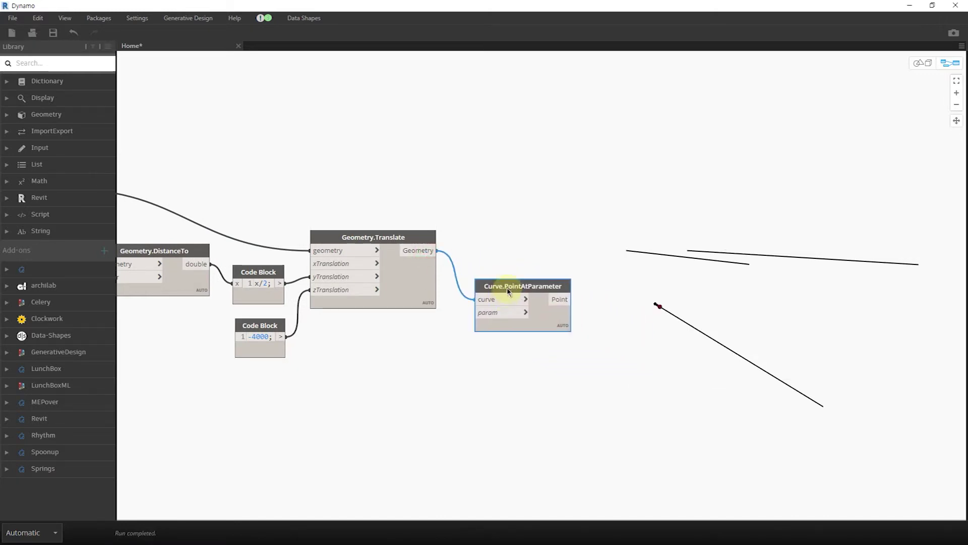
# - Create a code block with the value 0.5 and connect it to the param input of Curve.PointAtParameter
pyautogui.doubleClick(443, 344)
pyautogui.write('10')
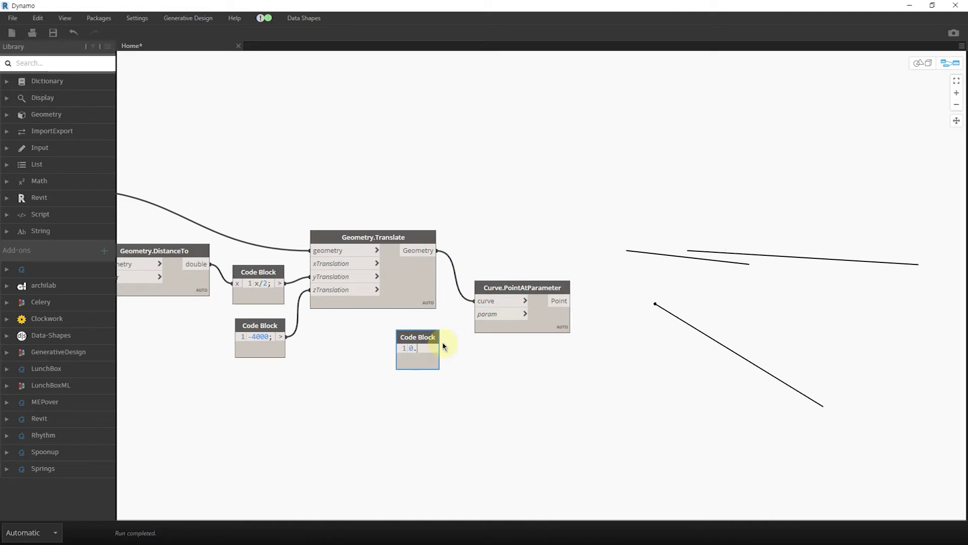
pyautogui.click(476, 314)
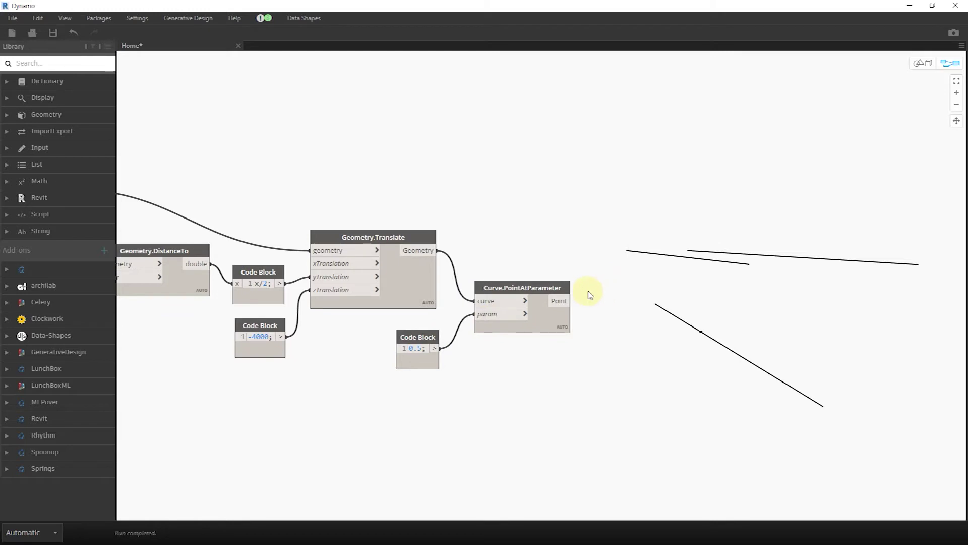
# - Add a second Geometry.Translate node with x, y and z translations and connect the Point from Curve.PointAtParameter to its geometry input
pyautogui.moveTo(492, 262); pyautogui.dragTo(411, 283, button='middle')
pyautogui.rightClick(450, 276)
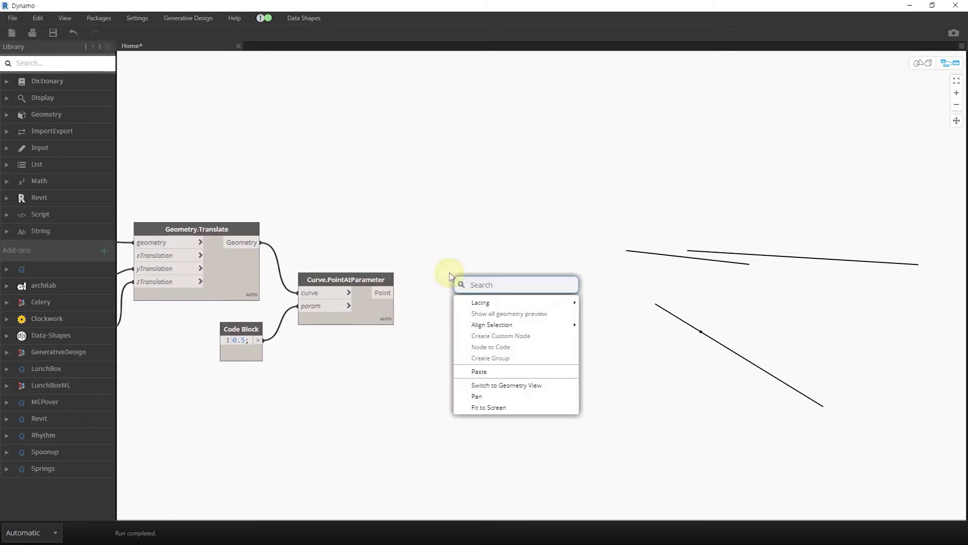
pyautogui.write('move')
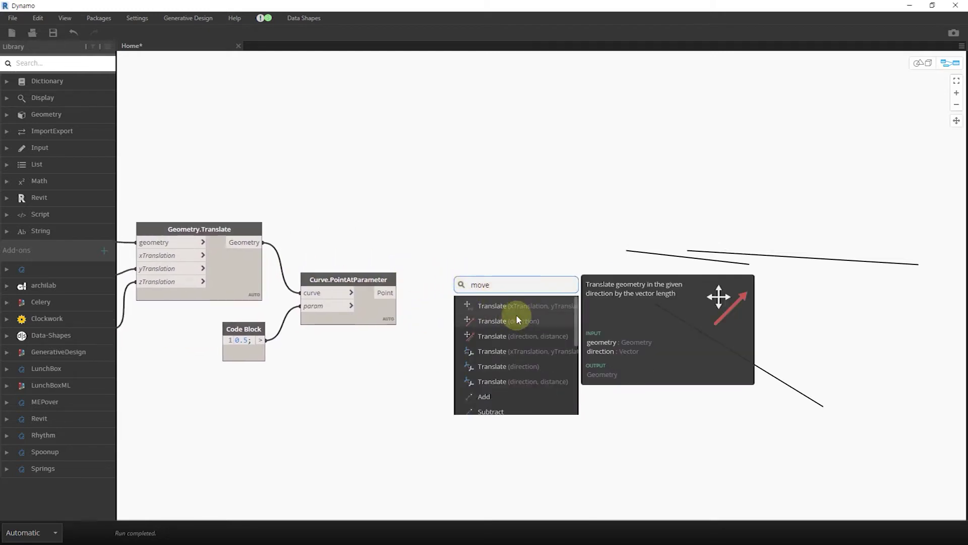
pyautogui.click(515, 306)
pyautogui.click(390, 293)
pyautogui.click(540, 318)
pyautogui.moveTo(508, 303); pyautogui.dragTo(445, 287)
# - Create a code block with the value 2000 and connect it to the zTranslation of the second Geometry.Translate
pyautogui.doubleClick(356, 364)
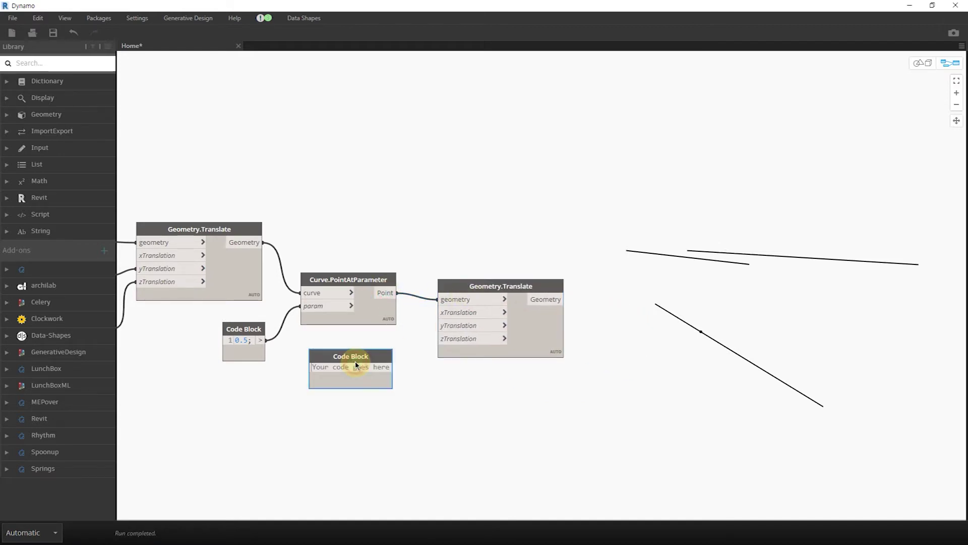
pyautogui.write('2000')
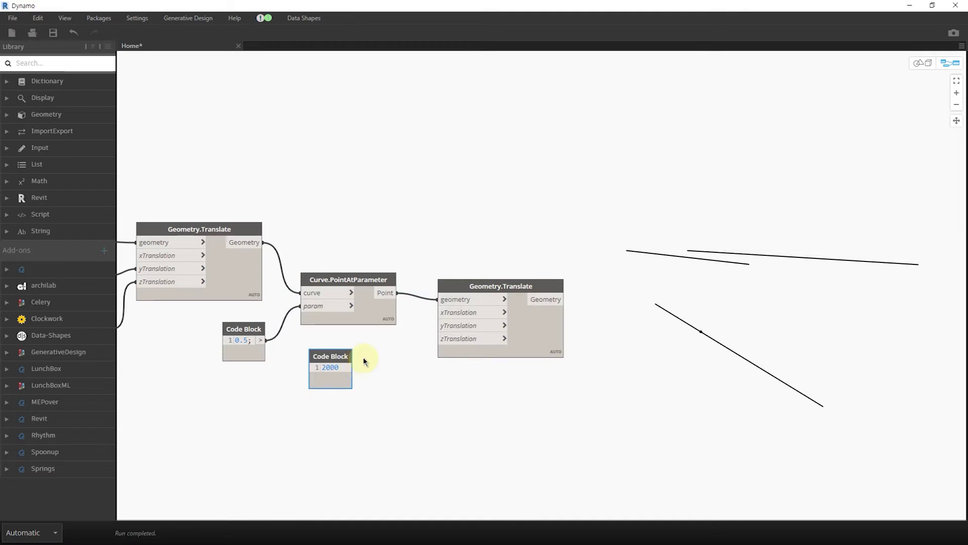
pyautogui.click(363, 357)
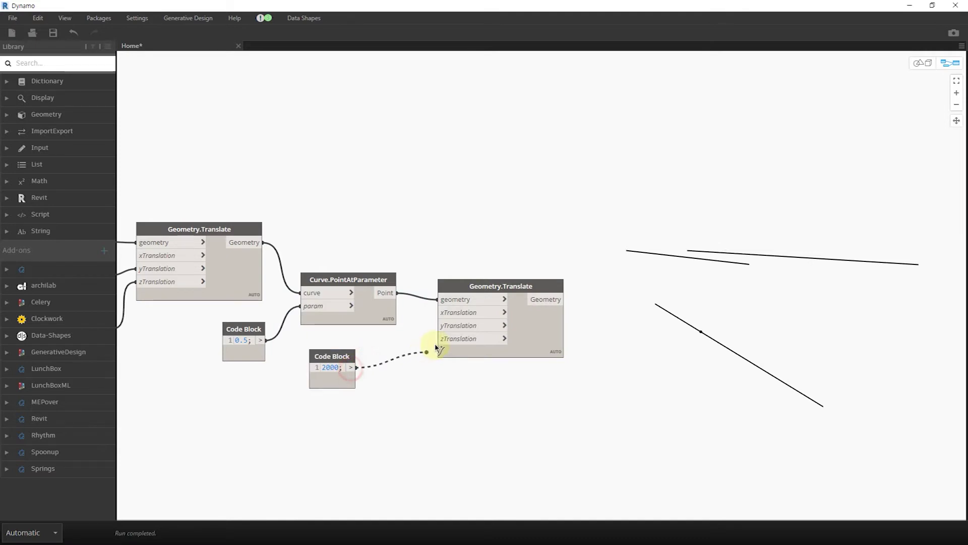
pyautogui.moveTo(528, 385); pyautogui.dragTo(529, 385, button='middle')
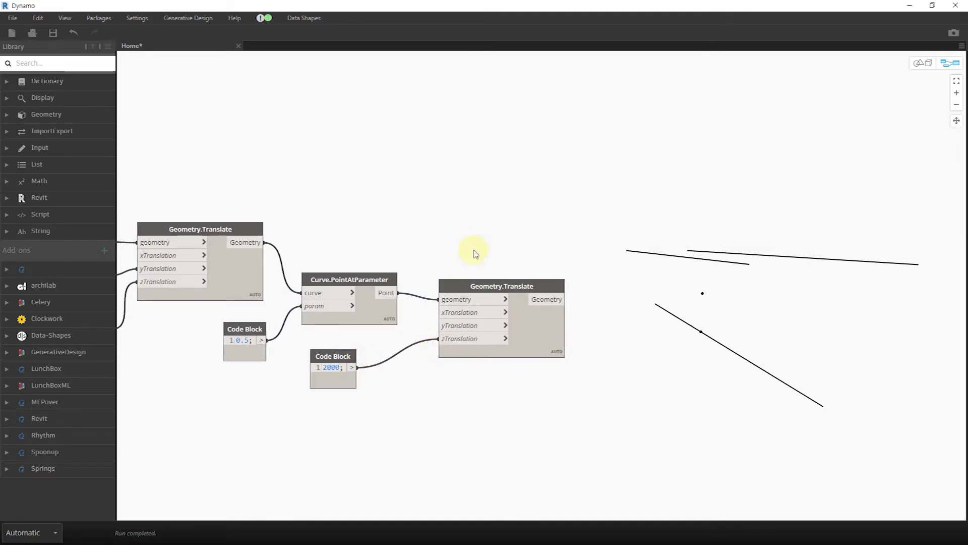
# - Add a Curve.StartPoint node above the second Geometry.Translate and connect the translated curve's Geometry to its curve input
pyautogui.click(231, 270)
pyautogui.click(366, 214)
pyautogui.rightClick(442, 215)
pyautogui.write('start')
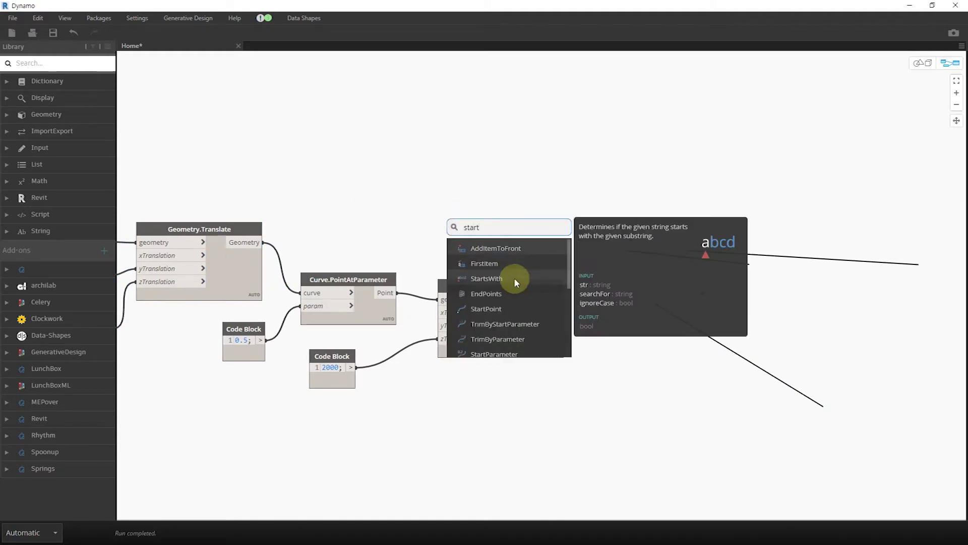
pyautogui.click(509, 305)
pyautogui.moveTo(519, 311); pyautogui.dragTo(487, 211)
pyautogui.moveTo(261, 242); pyautogui.dragTo(461, 220)
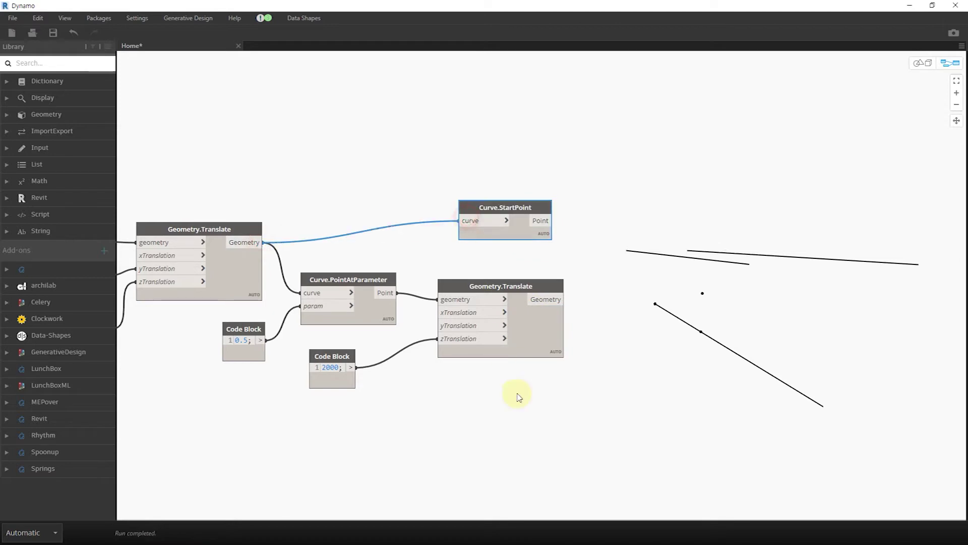
# - Add a Curve.EndPoint node below the second Geometry.Translate and connect the translated curve's Geometry to its curve input
pyautogui.rightClick(506, 396)
pyautogui.write('end')
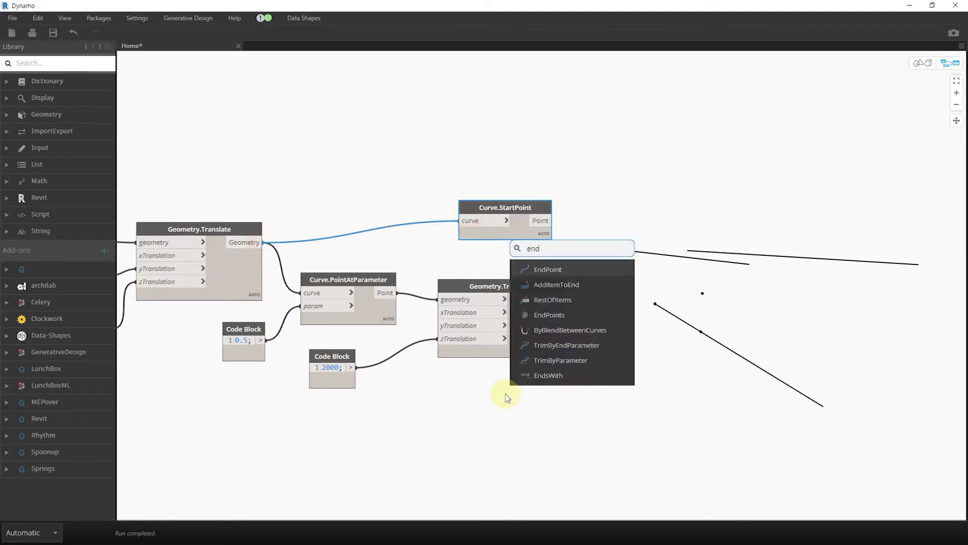
pyautogui.click(562, 272)
pyautogui.moveTo(262, 242); pyautogui.dragTo(486, 422)
# - Add a List Create node to the right of the three point nodes and extend it to three item inputs
pyautogui.click(523, 231)
pyautogui.keyDown('shift'); pyautogui.click(551, 337); pyautogui.keyUp('shift')
pyautogui.keyDown('shift'); pyautogui.click(550, 429); pyautogui.keyUp('shift')
pyautogui.moveTo(557, 407); pyautogui.dragTo(360, 393, button='middle')
pyautogui.rightClick(418, 301)
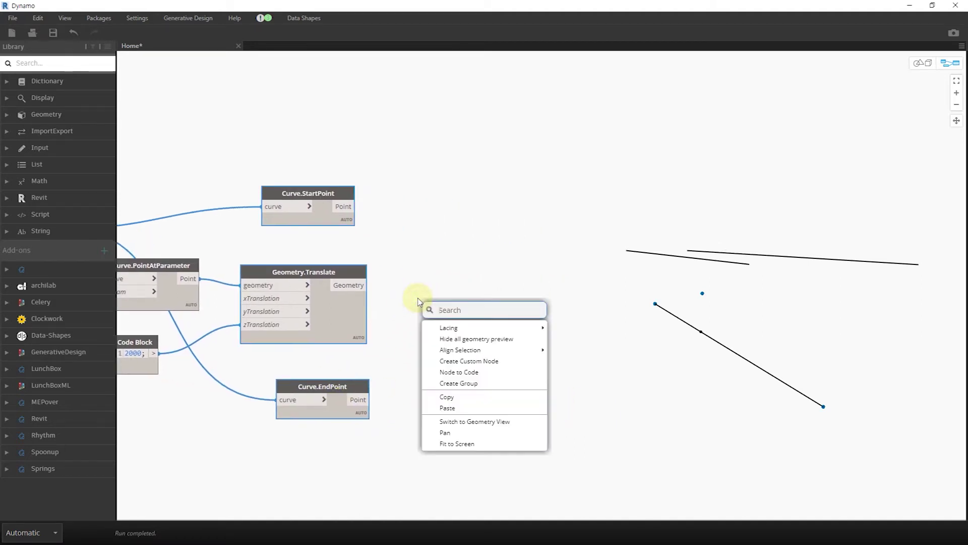
pyautogui.write('create')
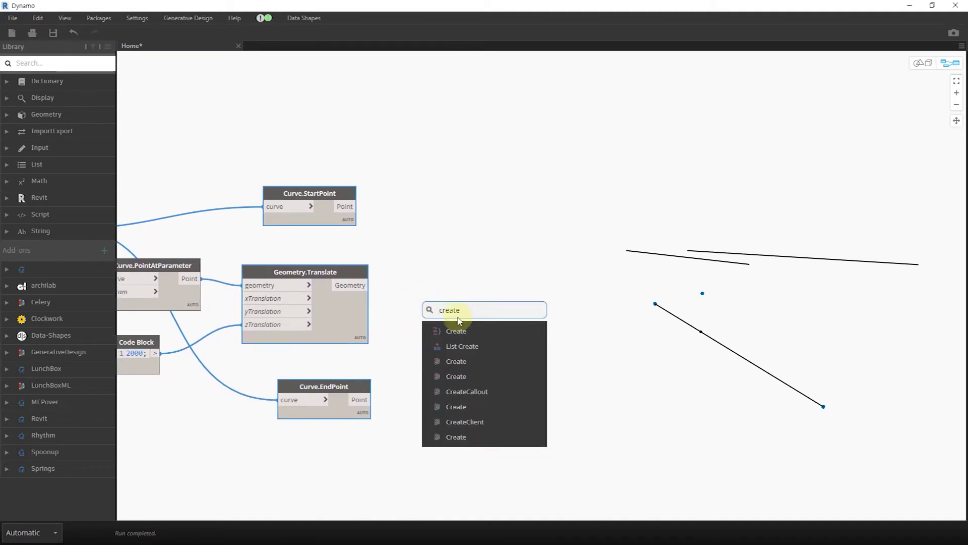
pyautogui.click(462, 347)
pyautogui.moveTo(491, 348); pyautogui.dragTo(464, 302)
pyautogui.click(465, 301)
pyautogui.click(465, 301)
# - Connect the start point, the translated midpoint and the end point to item0, item1 and item2 of List Create
pyautogui.click(447, 301)
pyautogui.click(348, 400)
pyautogui.click(439, 327)
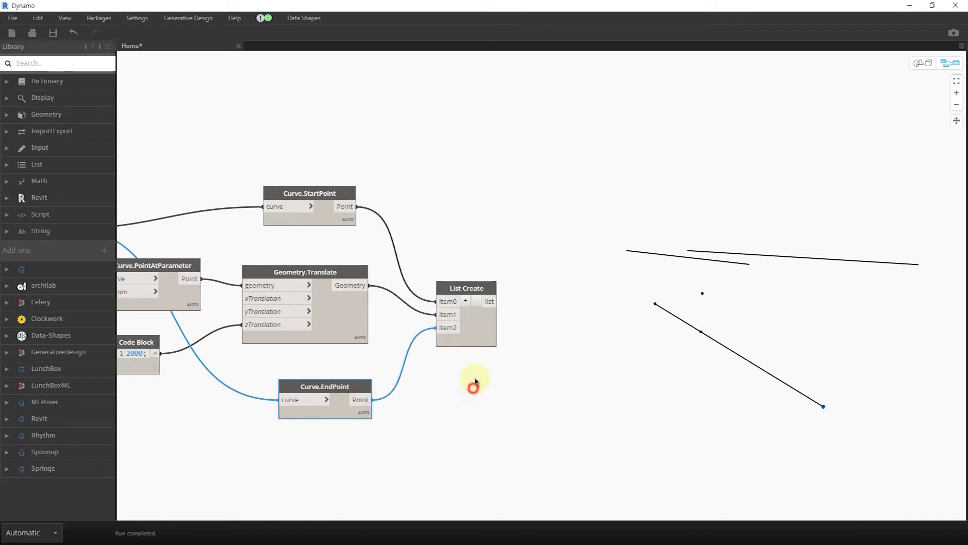
pyautogui.click(480, 335)
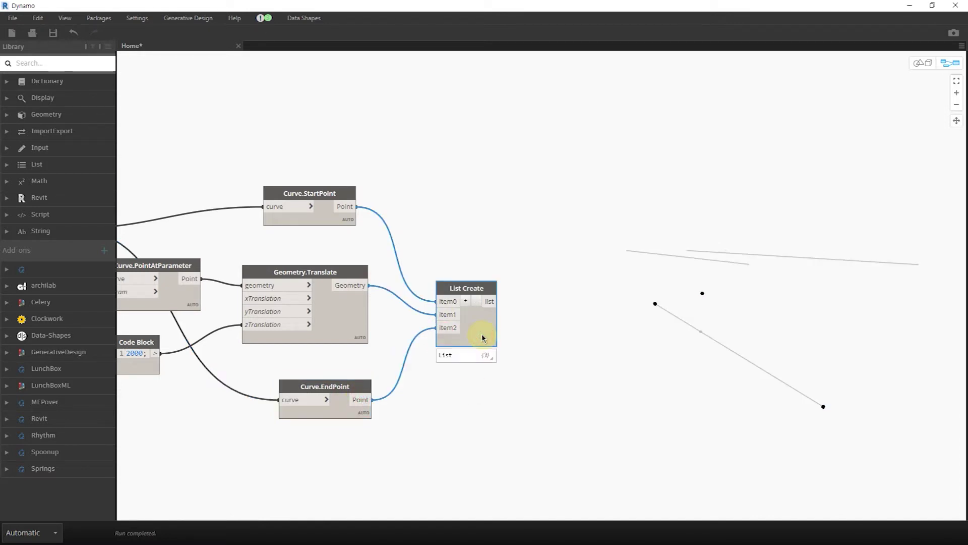
# - Add a NurbsCurve.ByPoints node to the right of List Create and connect the list output to its points input
pyautogui.moveTo(547, 313); pyautogui.dragTo(442, 302, button='middle')
pyautogui.rightClick(441, 302)
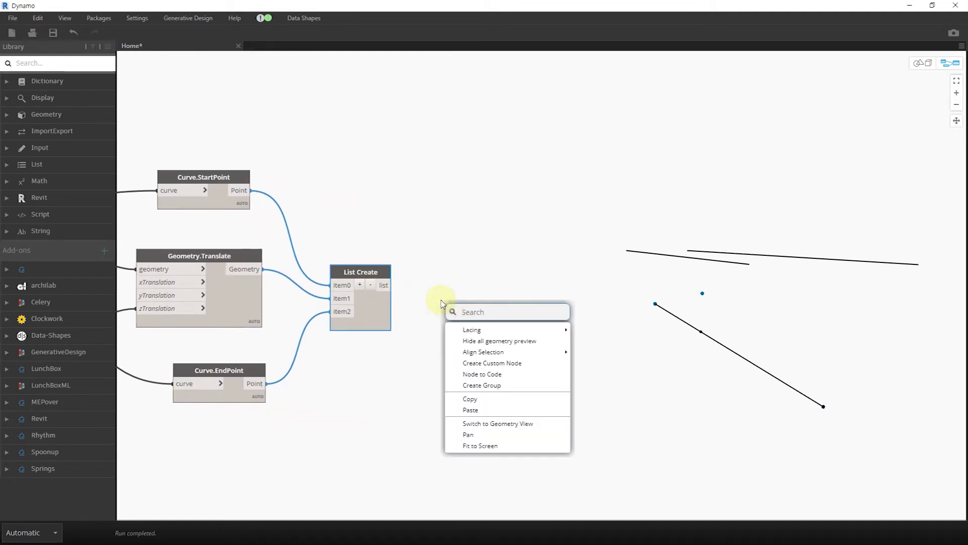
pyautogui.write('bypoints')
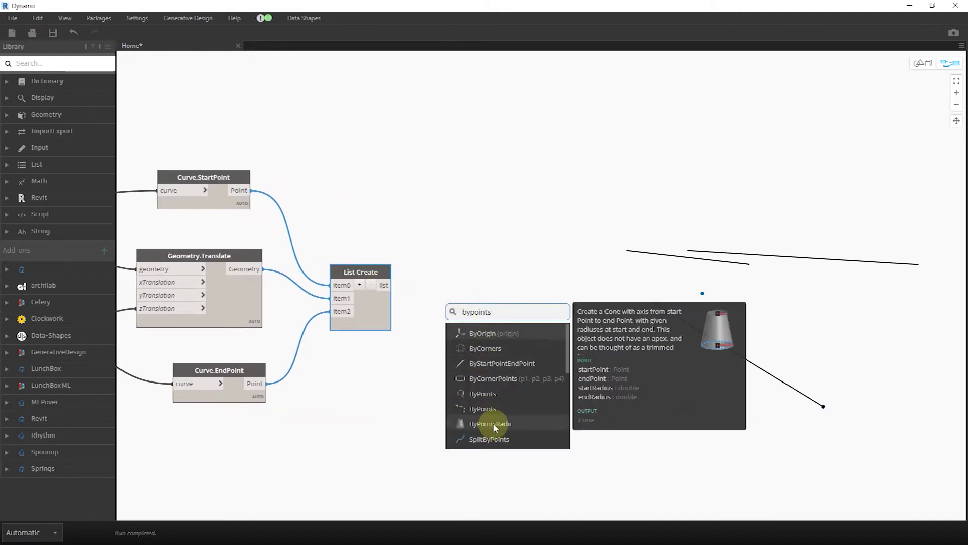
pyautogui.scroll(-1, 492, 422)
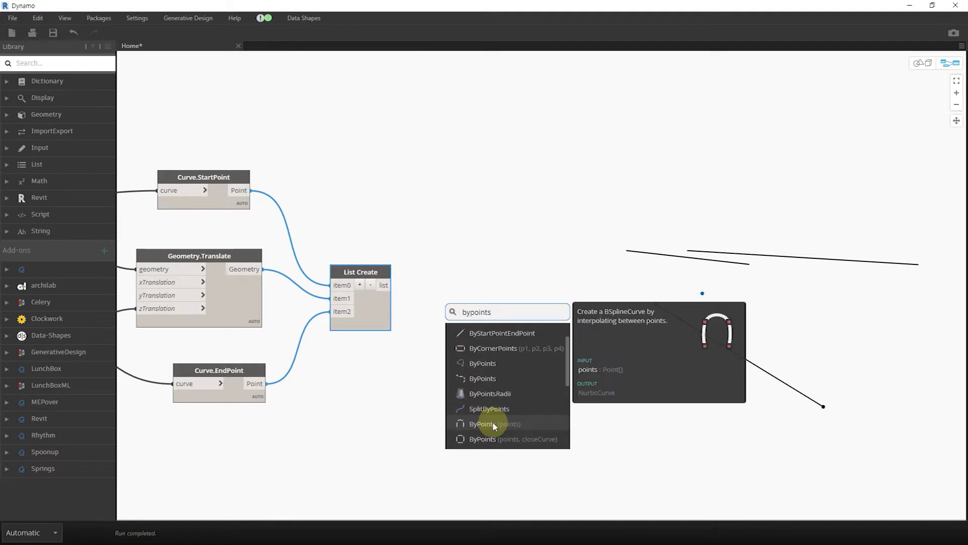
pyautogui.click(492, 424)
pyautogui.moveTo(524, 431); pyautogui.dragTo(458, 268)
pyautogui.click(391, 285)
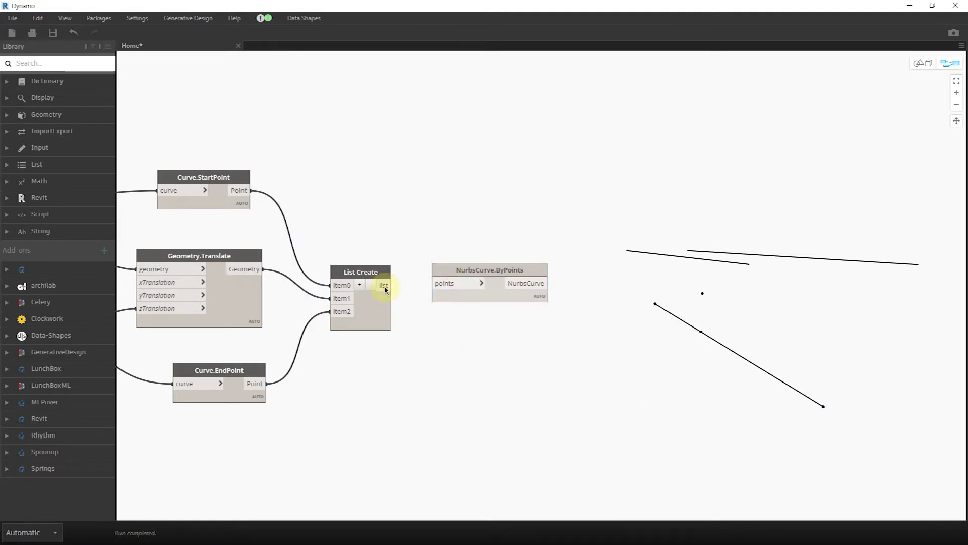
pyautogui.click(456, 285)
# - Turn off the geometry preview of both Geometry.Translate nodes, Curve.PointAtParameter, Curve.StartPoint, Curve.EndPoint and the 0.5 and 2000 code blocks
pyautogui.scroll(-4, 586, 332)
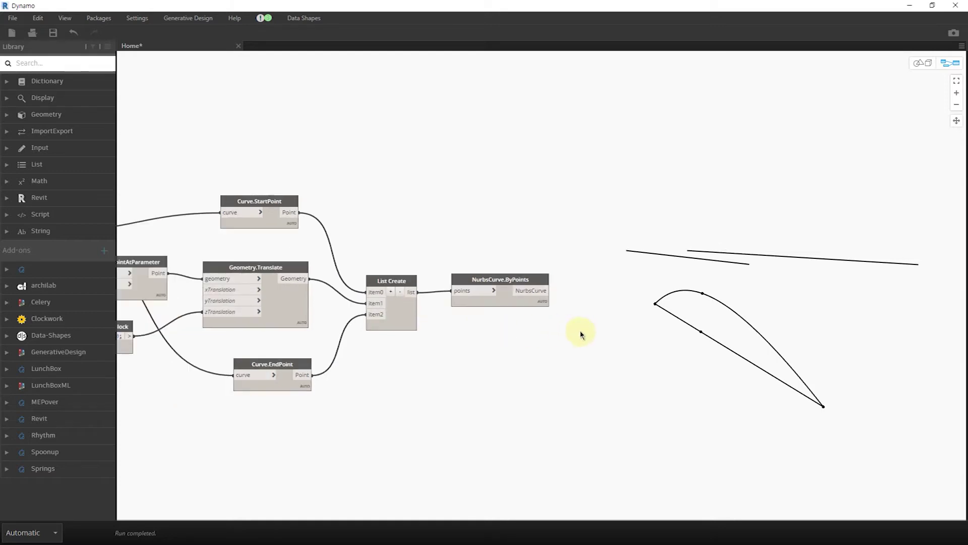
pyautogui.rightClick(278, 289)
pyautogui.click(339, 361)
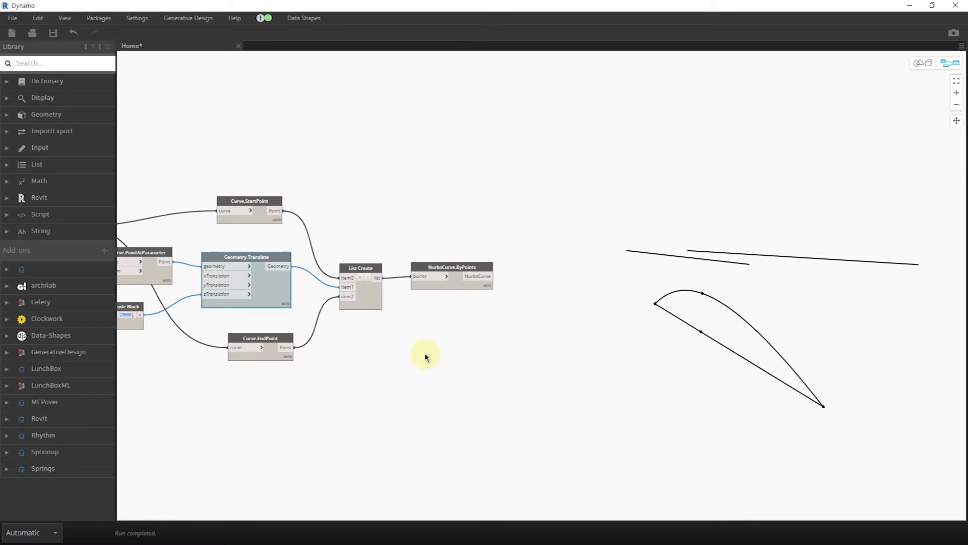
pyautogui.scroll(-1, 428, 351)
pyautogui.moveTo(252, 353); pyautogui.dragTo(409, 336, button='middle')
pyautogui.moveTo(445, 385); pyautogui.dragTo(277, 201)
pyautogui.rightClick(309, 168)
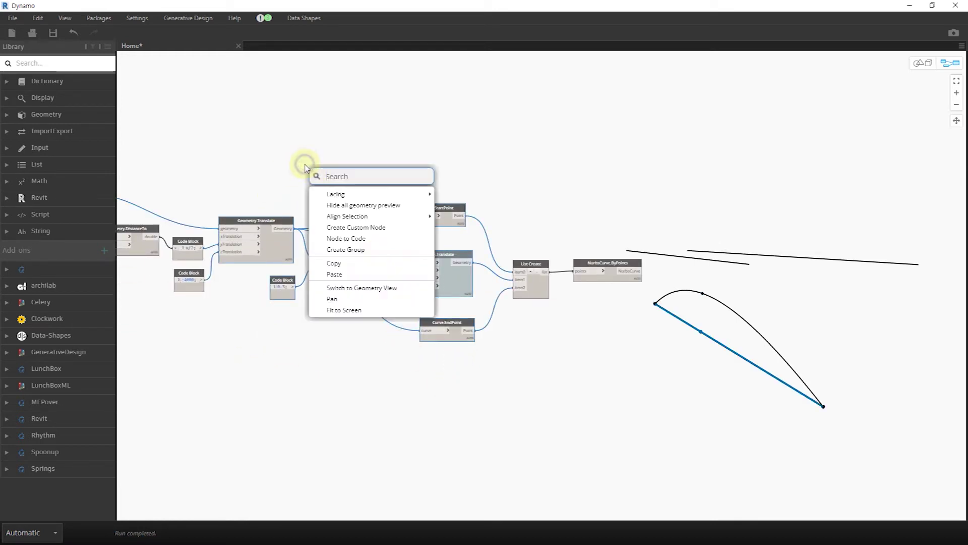
pyautogui.click(381, 206)
pyautogui.click(454, 174)
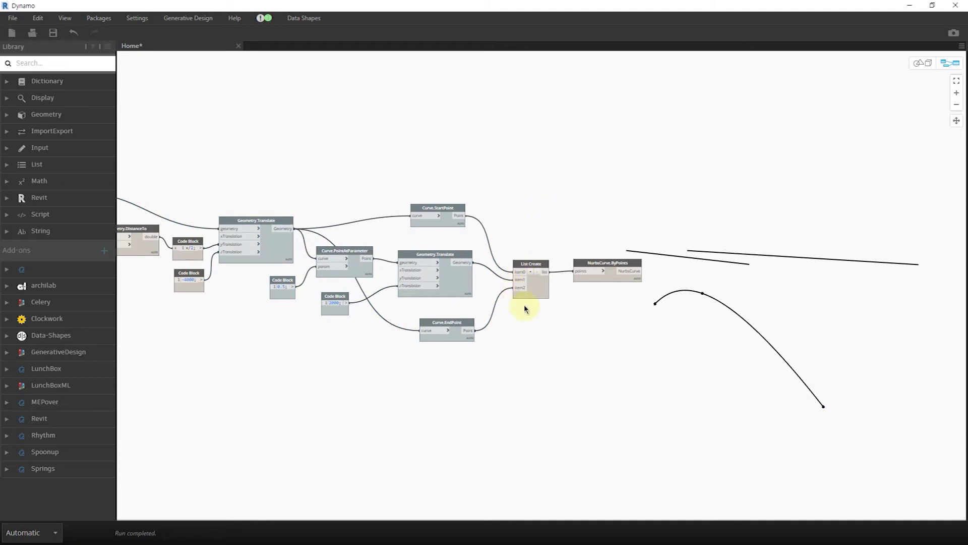
# - Group all nodes from Geometry.DistanceTo through NurbsCurve.ByPoints, leaving the two Select Edge nodes outside
pyautogui.moveTo(568, 305); pyautogui.dragTo(580, 318, button='middle')
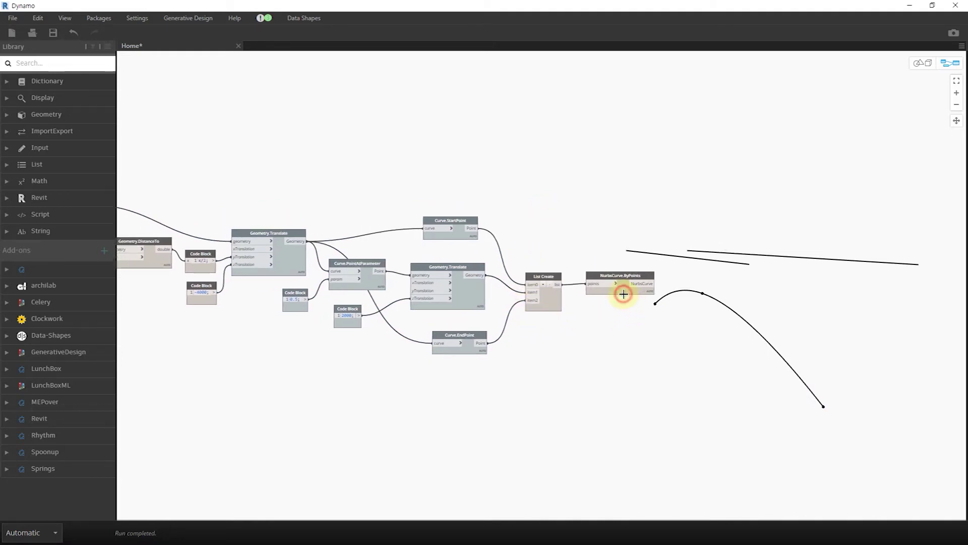
pyautogui.moveTo(318, 386); pyautogui.dragTo(423, 367, button='middle')
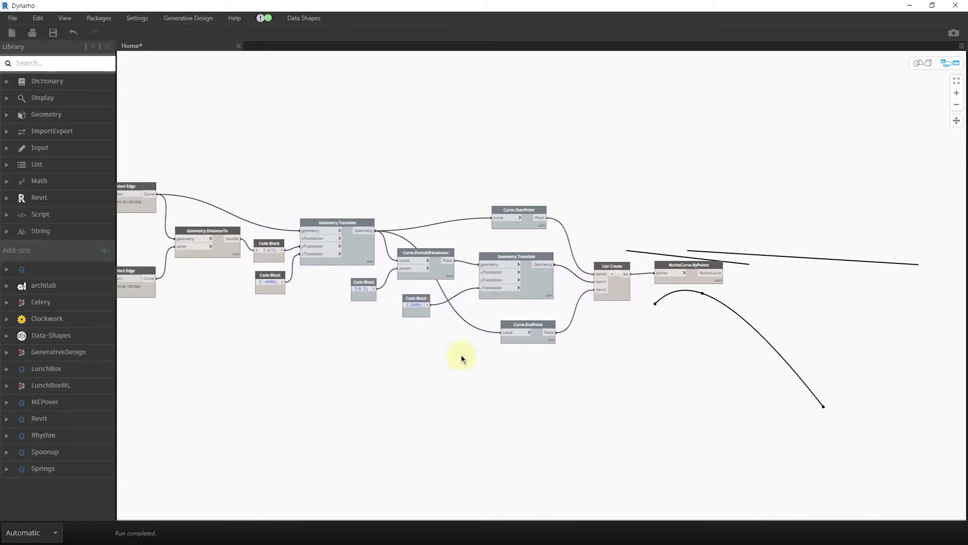
pyautogui.moveTo(721, 397); pyautogui.dragTo(183, 159)
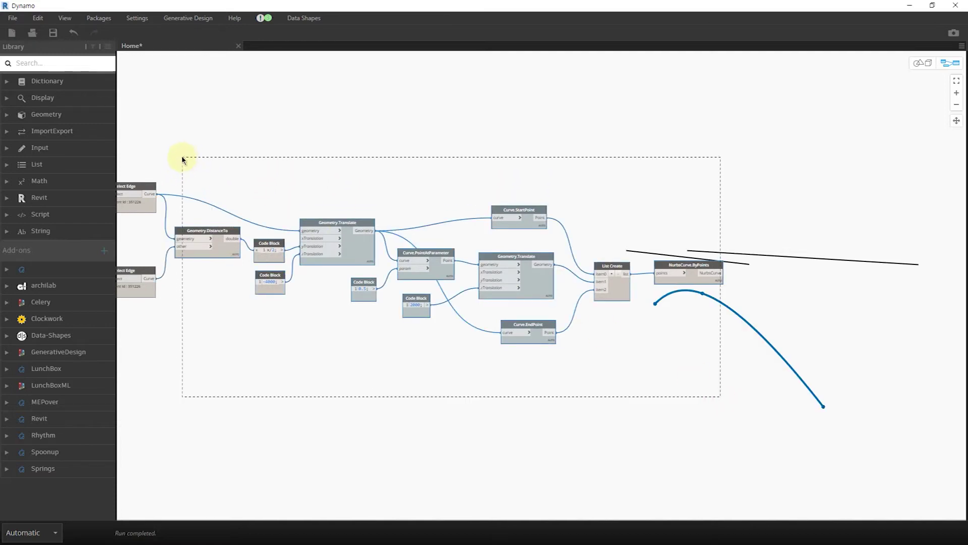
pyautogui.hotkey('ctrl', 'g')
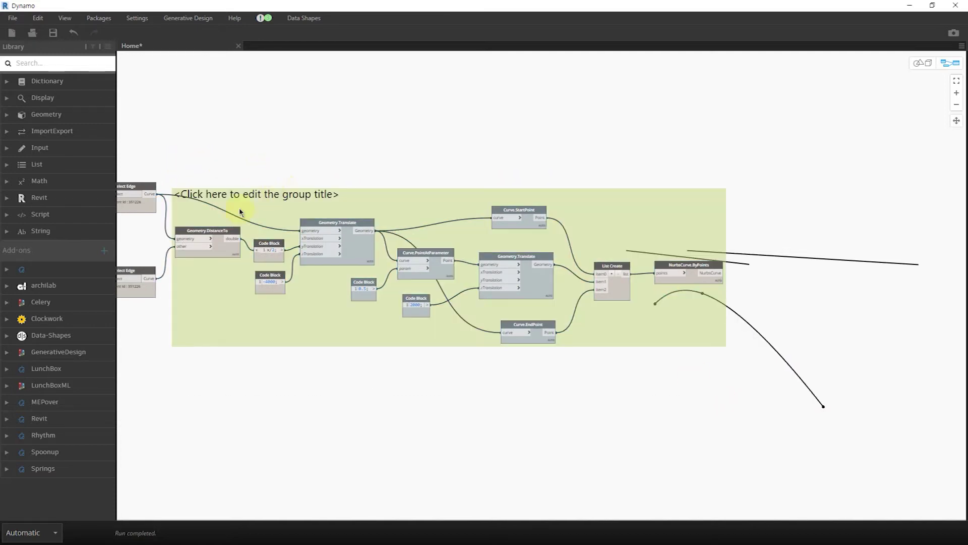
# - Move the two Select Edge nodes further left, clear of the new group
pyautogui.moveTo(333, 176); pyautogui.dragTo(384, 166, button='middle')
pyautogui.moveTo(172, 260); pyautogui.dragTo(143, 258)
pyautogui.moveTo(190, 181); pyautogui.dragTo(157, 198)
pyautogui.click(166, 166)
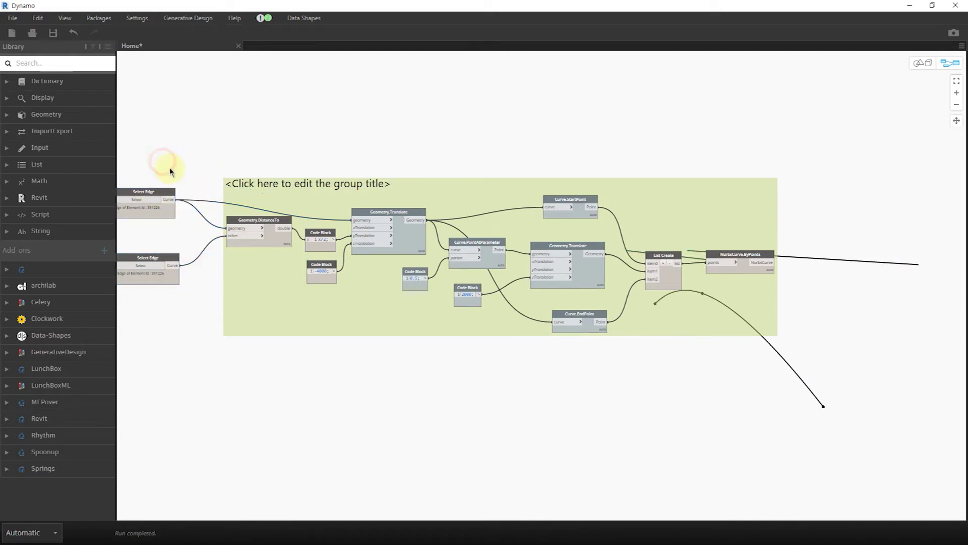
# - Title the node group Bottom Curve
pyautogui.scroll(1, 168, 167)
pyautogui.doubleClick(358, 193)
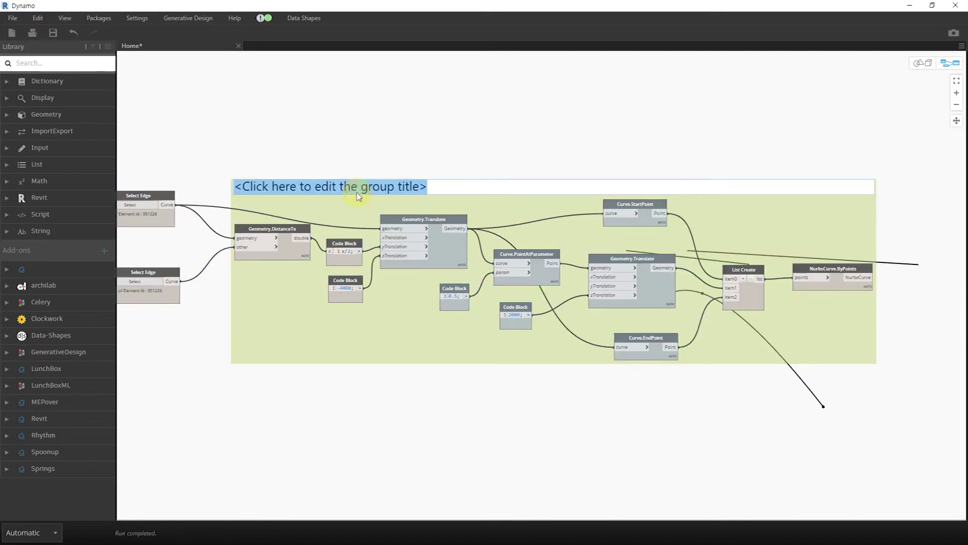
pyautogui.write('Bottom Curve')
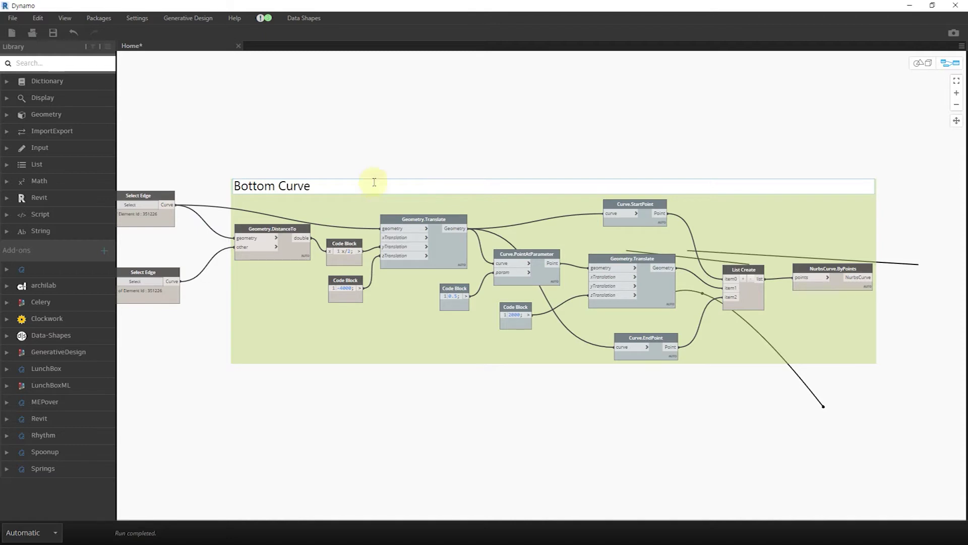
pyautogui.click(393, 111)
# - Add a Curve.PointAtParameter node outside the Bottom Curve group, up and to the right of NurbsCurve.ByPoints
pyautogui.moveTo(627, 163); pyautogui.dragTo(251, 157, button='middle')
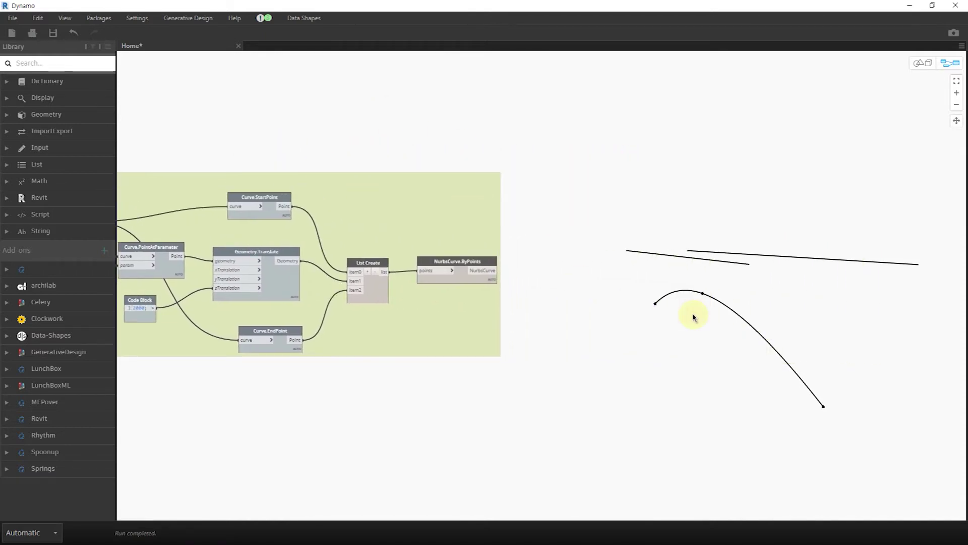
pyautogui.scroll(5, 525, 281)
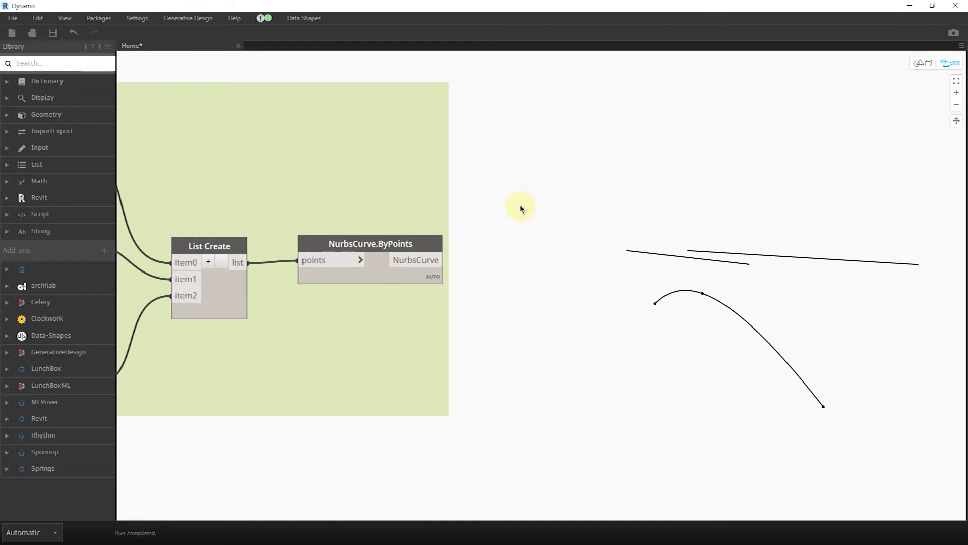
pyautogui.rightClick(559, 229)
pyautogui.write('p')
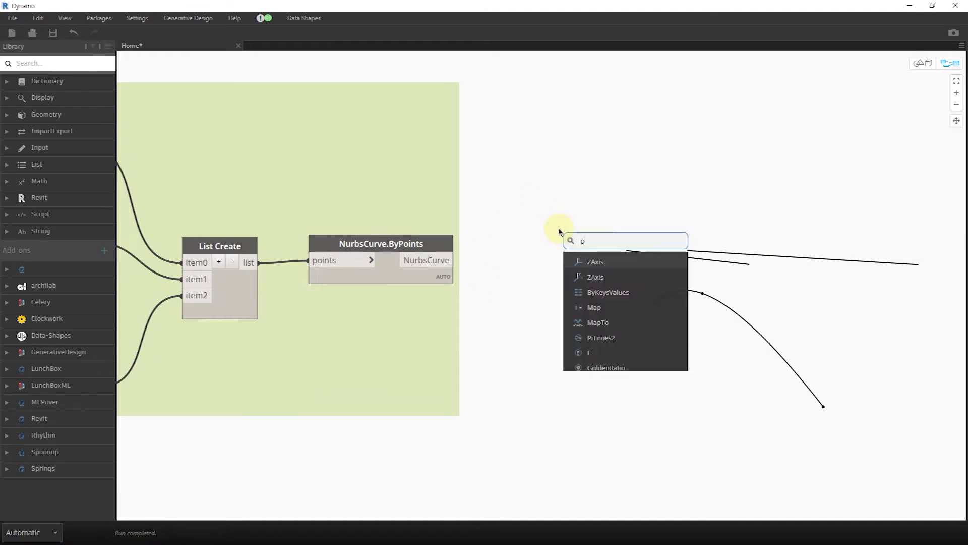
pyautogui.write('ointat')
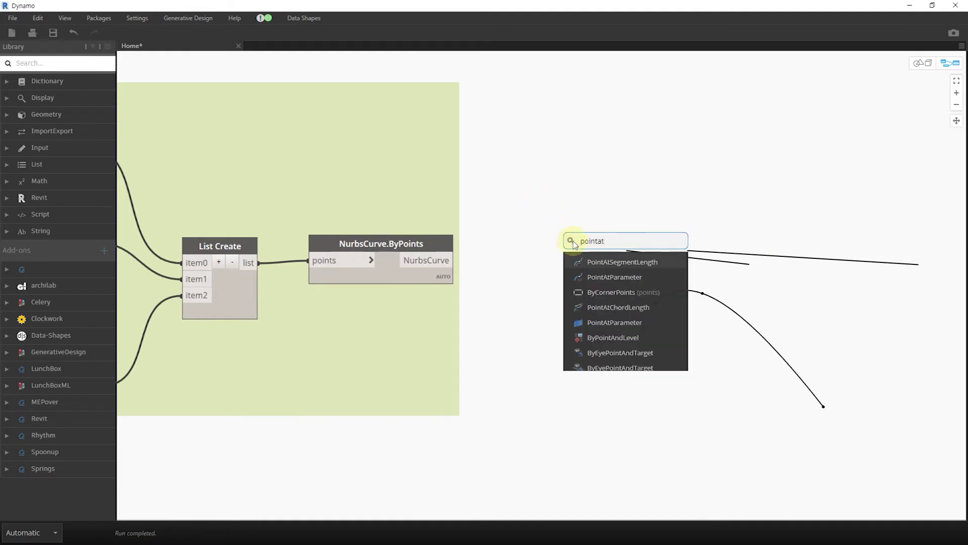
pyautogui.click(603, 274)
pyautogui.moveTo(643, 285); pyautogui.dragTo(576, 99)
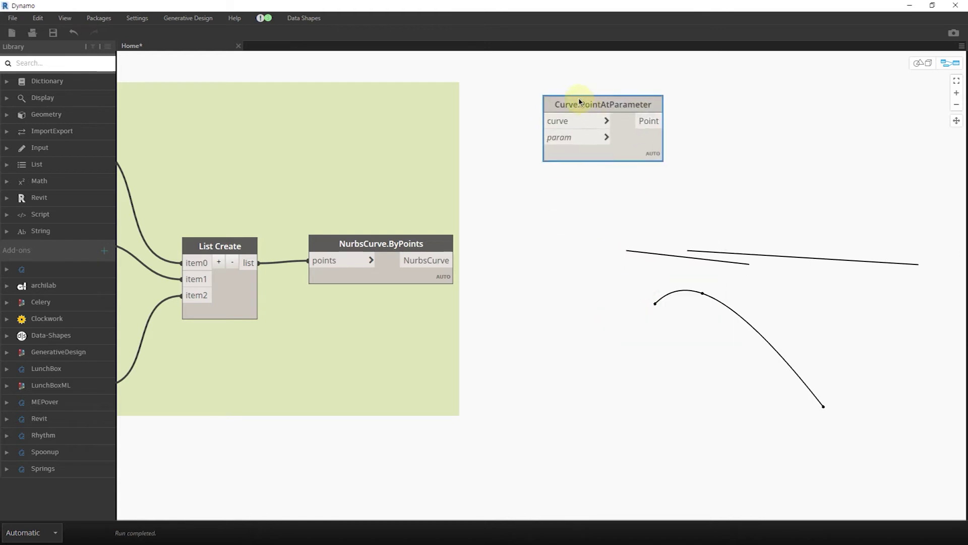
# - Make two copies of the new Curve.PointAtParameter node and stack them below the original
pyautogui.hotkey('ctrl', 'c')
pyautogui.hotkey('ctrl', 'v')
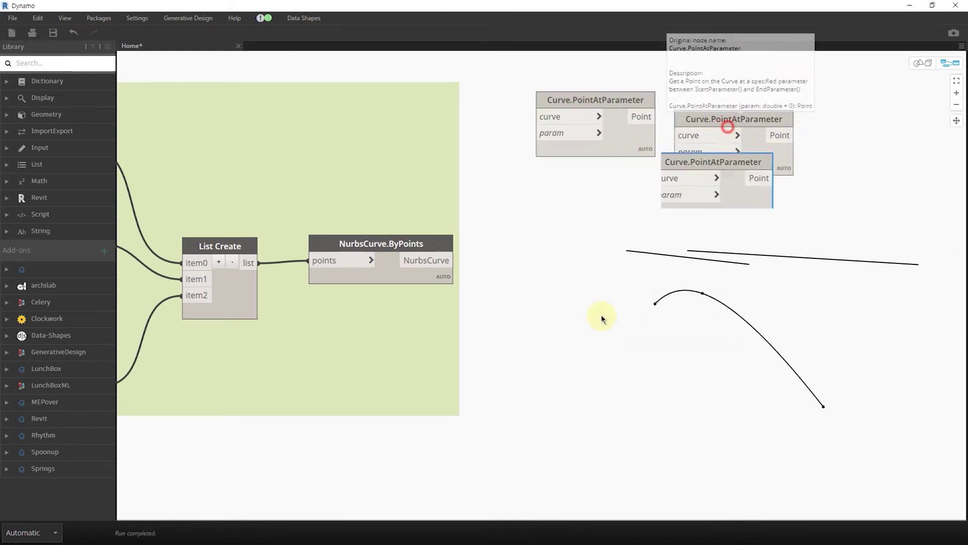
pyautogui.hotkey('ctrl', 'v')
pyautogui.moveTo(580, 407); pyautogui.dragTo(582, 436)
pyautogui.moveTo(730, 126); pyautogui.dragTo(599, 247)
pyautogui.moveTo(591, 405); pyautogui.dragTo(595, 374)
# - Connect the upper Select Edge to the top Curve.PointAtParameter's curve input and the lower Select Edge to the bottom one's
pyautogui.scroll(-2, 596, 374)
pyautogui.moveTo(299, 225); pyautogui.dragTo(572, 221, button='middle')
pyautogui.scroll(-2, 475, 218)
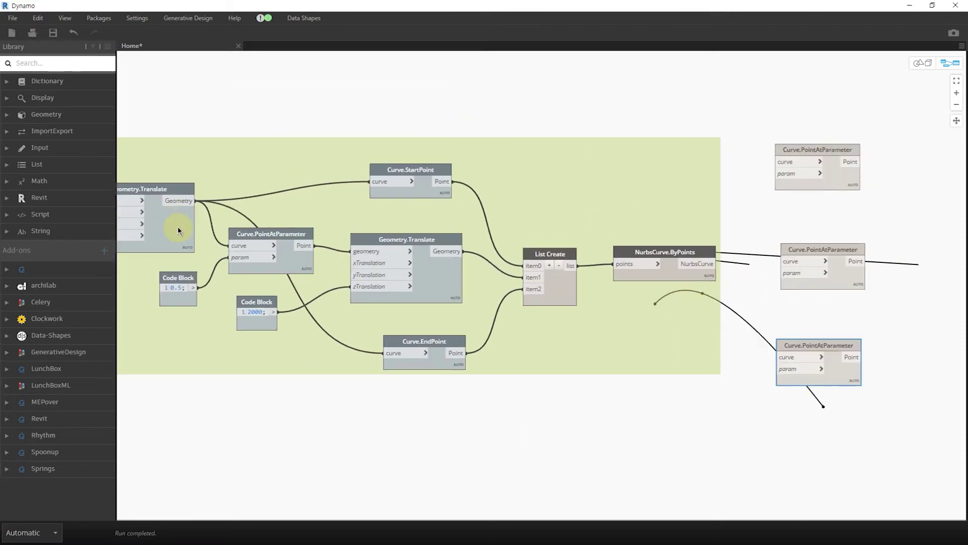
pyautogui.moveTo(188, 223); pyautogui.dragTo(276, 227, button='middle')
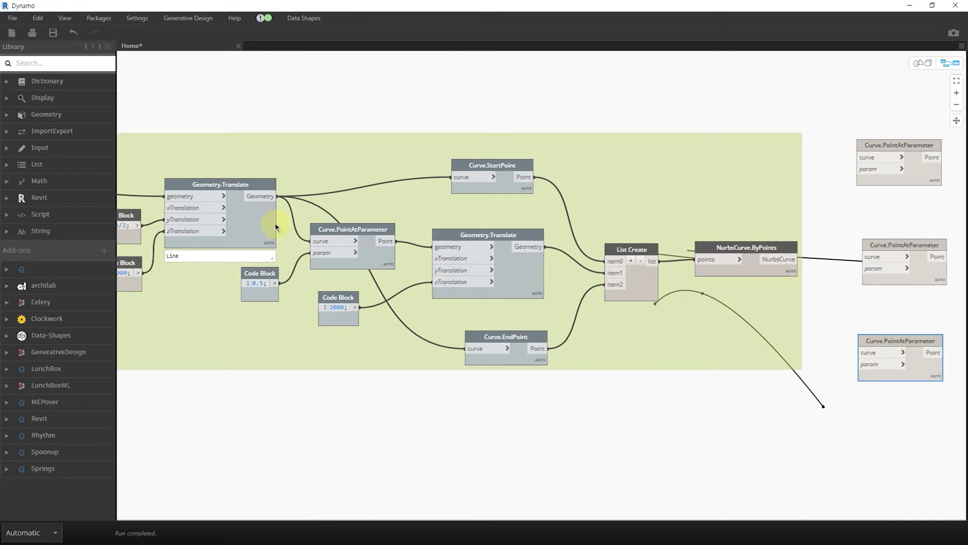
pyautogui.click(265, 228)
pyautogui.scroll(-4, 262, 242)
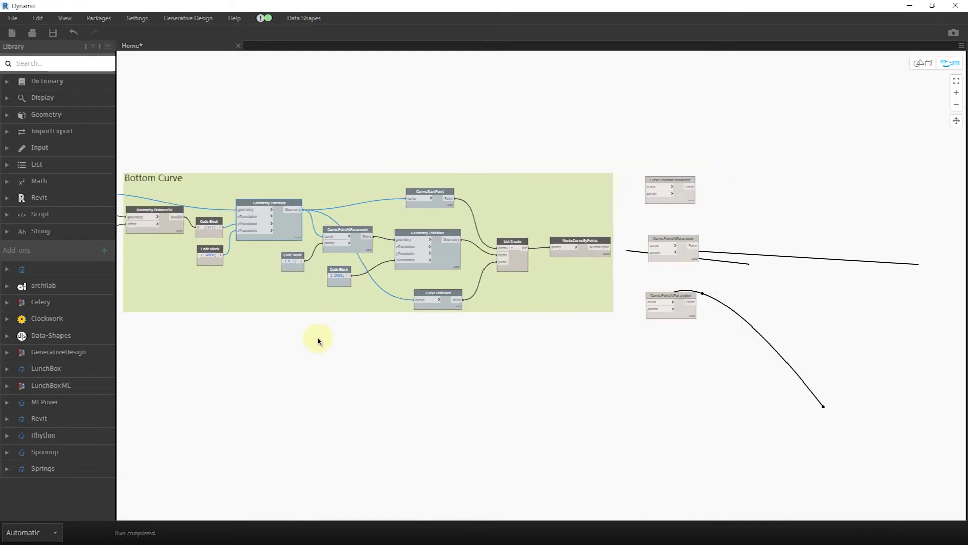
pyautogui.moveTo(317, 338); pyautogui.dragTo(419, 347, button='middle')
pyautogui.click(160, 214)
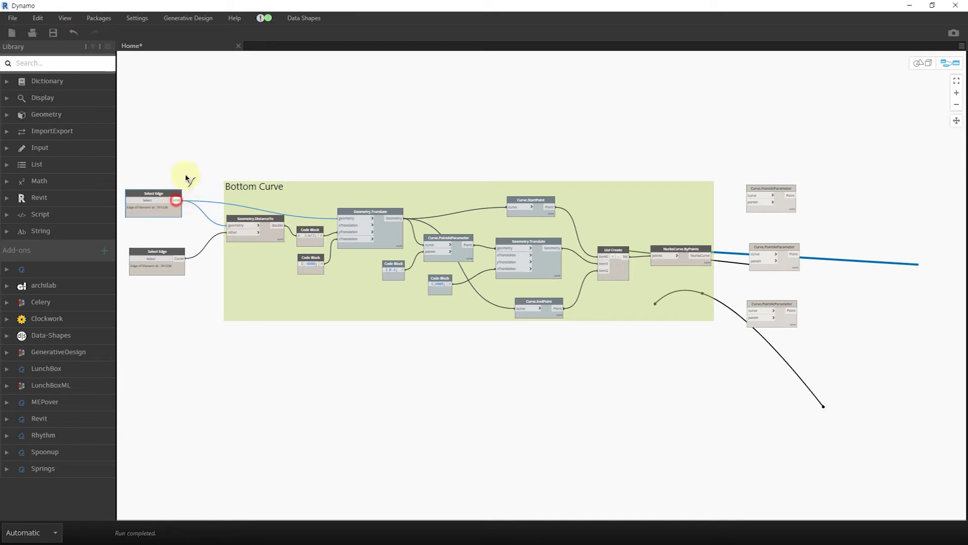
pyautogui.click(752, 195)
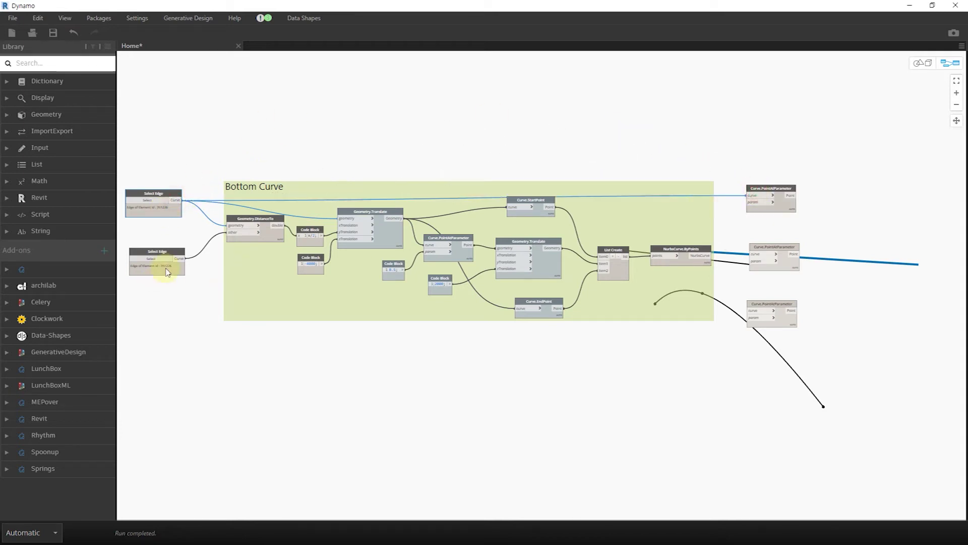
pyautogui.click(183, 260)
pyautogui.click(750, 310)
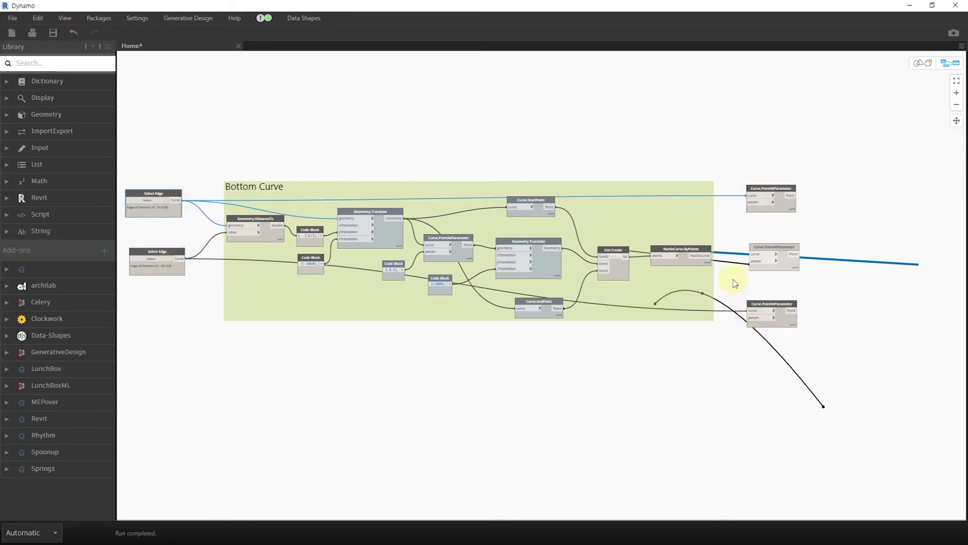
# - Connect the NurbsCurve output to the curve input of the middle Curve.PointAtParameter node
pyautogui.moveTo(663, 287); pyautogui.dragTo(619, 293, button='middle')
pyautogui.scroll(6, 619, 293)
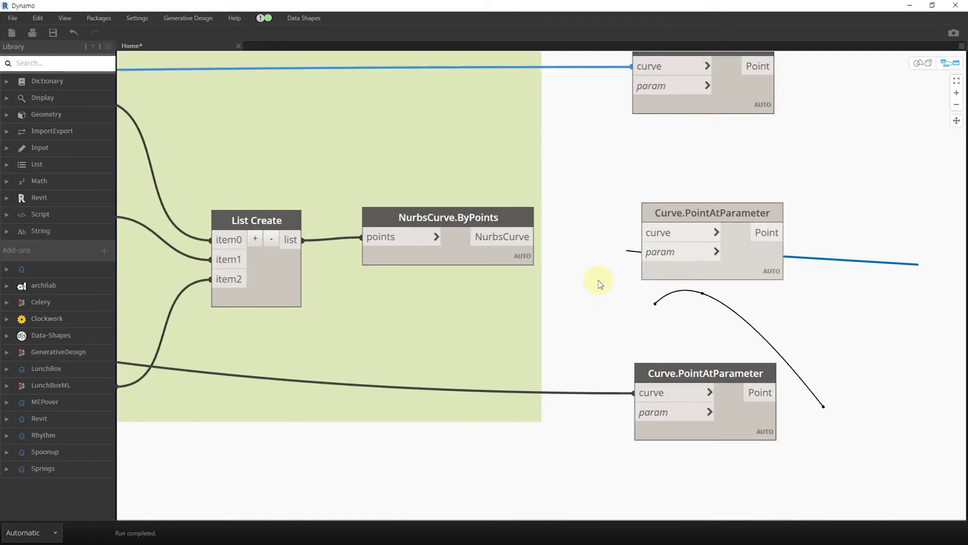
pyautogui.moveTo(361, 275); pyautogui.dragTo(151, 265, button='middle')
pyautogui.click(288, 225)
pyautogui.click(393, 221)
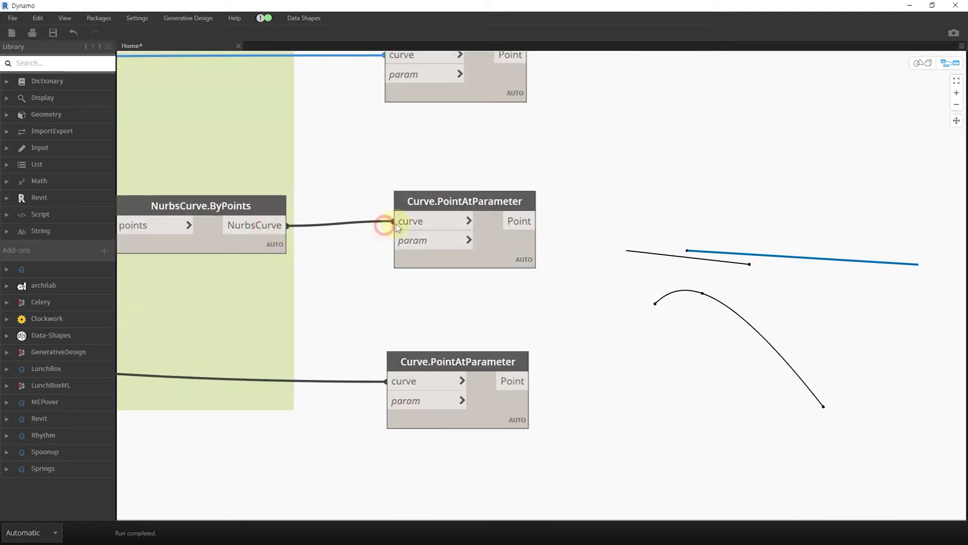
# - Shift the three Curve.PointAtParameter nodes to the right to make room between them and the Bottom Curve group
pyautogui.moveTo(499, 202); pyautogui.dragTo(538, 197)
pyautogui.moveTo(479, 360); pyautogui.dragTo(549, 350)
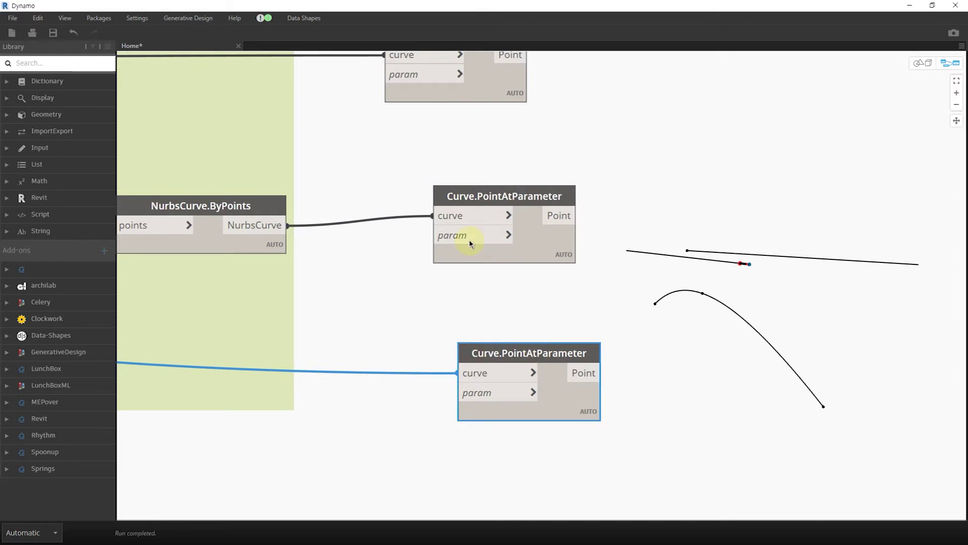
pyautogui.moveTo(474, 214); pyautogui.dragTo(461, 281, button='middle')
pyautogui.moveTo(471, 156); pyautogui.dragTo(510, 174)
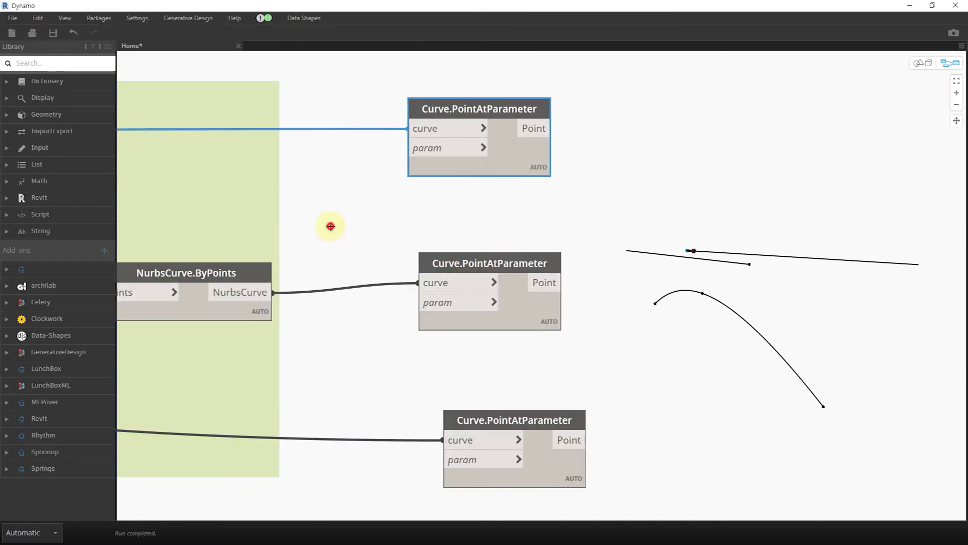
# - Add a code block containing 0..1.#n+1; in the space before the three Curve.PointAtParameter nodes
pyautogui.doubleClick(329, 225)
pyautogui.write('0..1.')
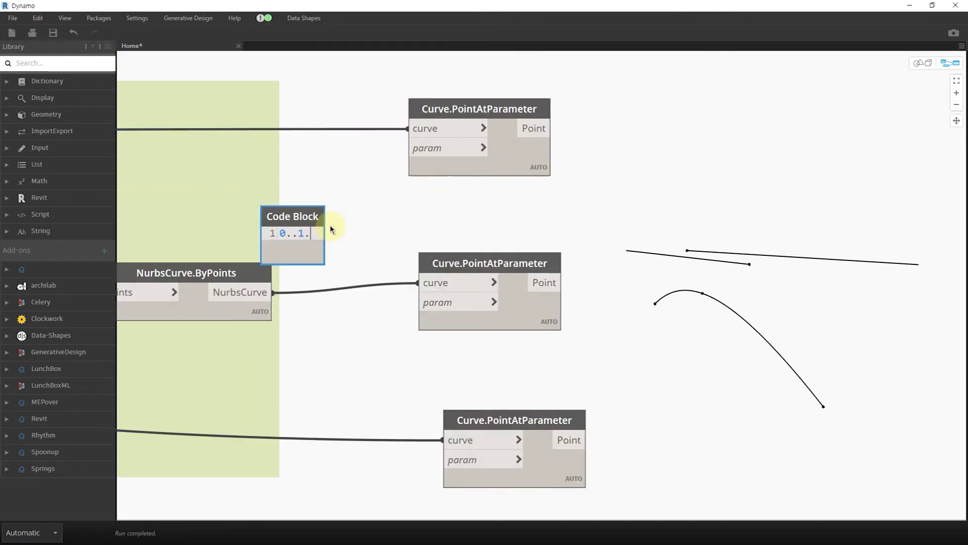
pyautogui.write('#n+1;')
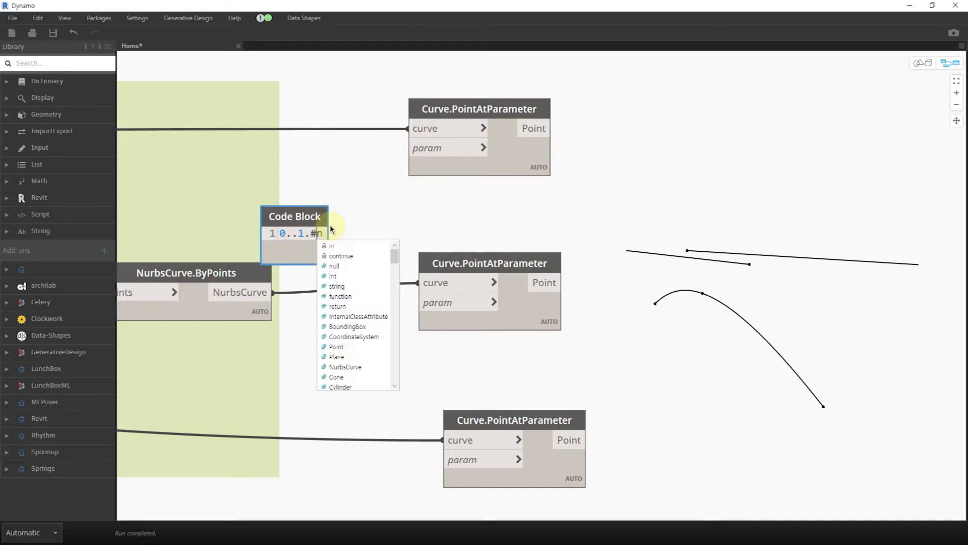
pyautogui.click(404, 220)
pyautogui.moveTo(342, 212); pyautogui.dragTo(400, 209)
# - Add a code block with the value 10 to the left of the range code block
pyautogui.doubleClick(297, 209)
pyautogui.write('10')
pyautogui.press('Return')
pyautogui.click(296, 220)
pyautogui.click(325, 231)
# - Correct the range code block's expression to 0..1..#n+1;
pyautogui.doubleClick(349, 240)
pyautogui.click(360, 231)
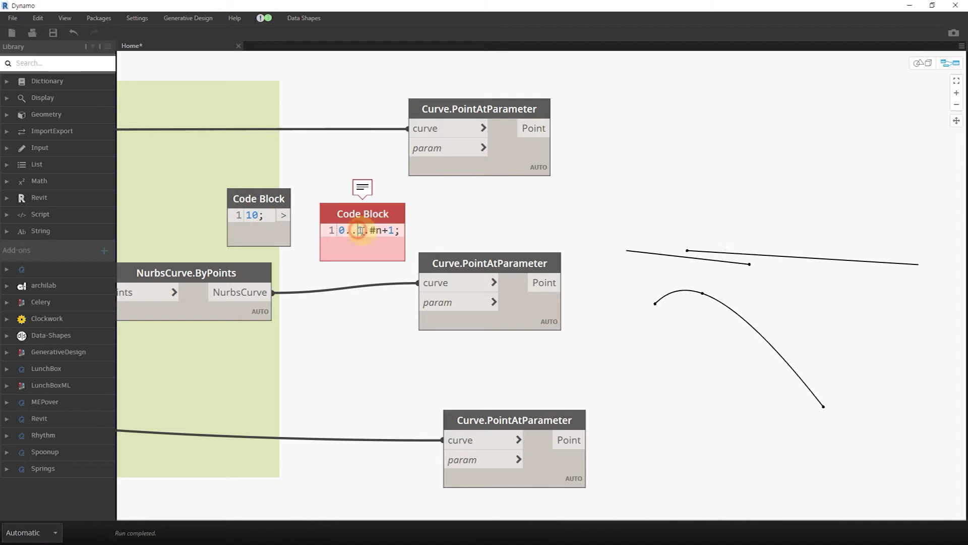
pyautogui.write('.1')
pyautogui.click(486, 222)
# - Connect the 10 code block to the n input of the range code block and preview the resulting list
pyautogui.click(283, 215)
pyautogui.click(325, 230)
pyautogui.moveTo(430, 281)
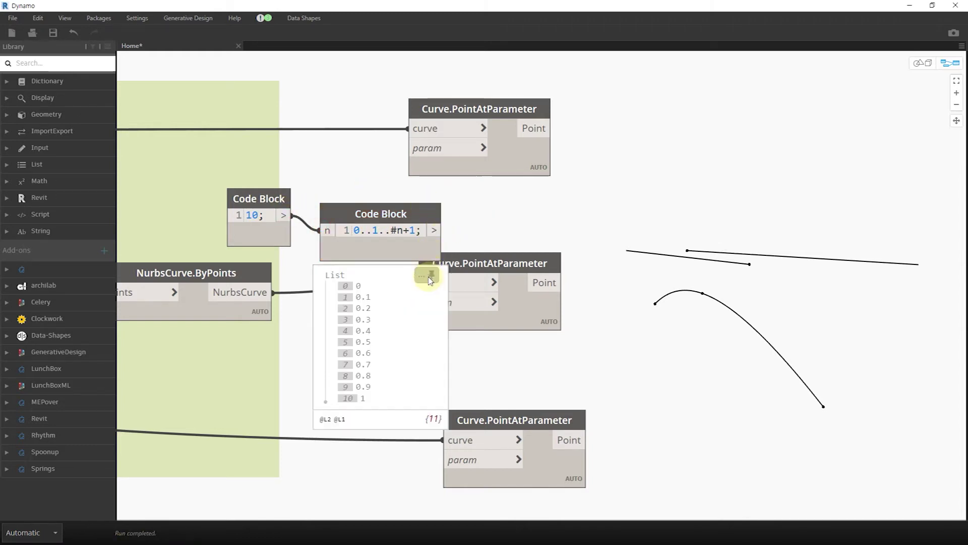
# - Connect the range code block's output to the param input of all three Curve.PointAtParameter nodes
pyautogui.moveTo(435, 231); pyautogui.dragTo(408, 149)
pyautogui.moveTo(493, 263); pyautogui.dragTo(558, 222)
pyautogui.moveTo(539, 168); pyautogui.dragTo(606, 148)
pyautogui.moveTo(433, 230); pyautogui.dragTo(472, 259)
pyautogui.click(443, 230)
pyautogui.click(445, 459)
# - Rearrange the two code blocks and three Curve.PointAtParameter nodes with more space between them outside the green group
pyautogui.moveTo(481, 419); pyautogui.dragTo(533, 354)
pyautogui.moveTo(400, 212); pyautogui.dragTo(394, 235)
pyautogui.click(271, 211)
pyautogui.scroll(-3, 393, 303)
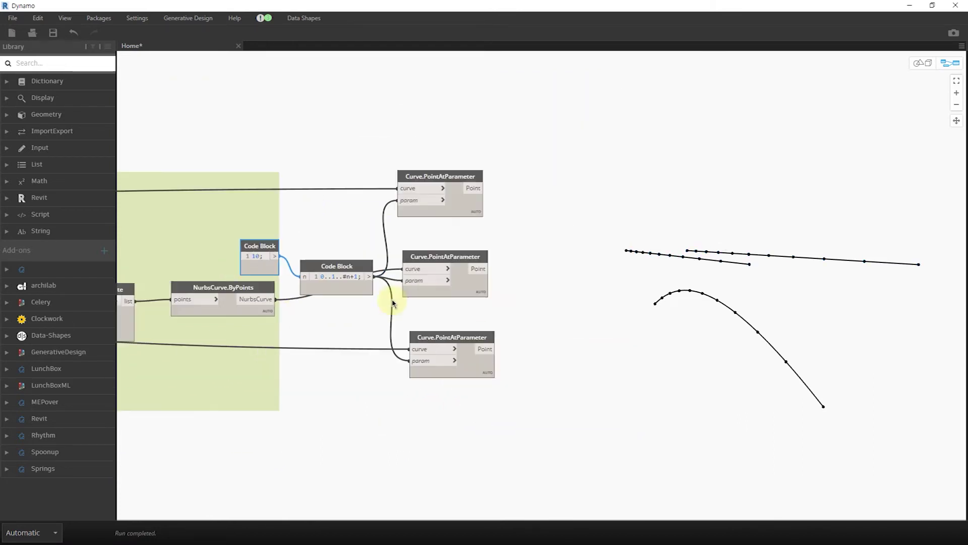
pyautogui.moveTo(519, 445); pyautogui.dragTo(309, 153)
pyautogui.moveTo(355, 275); pyautogui.dragTo(438, 286)
pyautogui.moveTo(275, 245); pyautogui.dragTo(344, 252)
pyautogui.click(430, 214)
pyautogui.moveTo(373, 252); pyautogui.dragTo(278, 248, button='middle')
pyautogui.moveTo(562, 302); pyautogui.dragTo(513, 276, button='middle')
pyautogui.scroll(3, 421, 277)
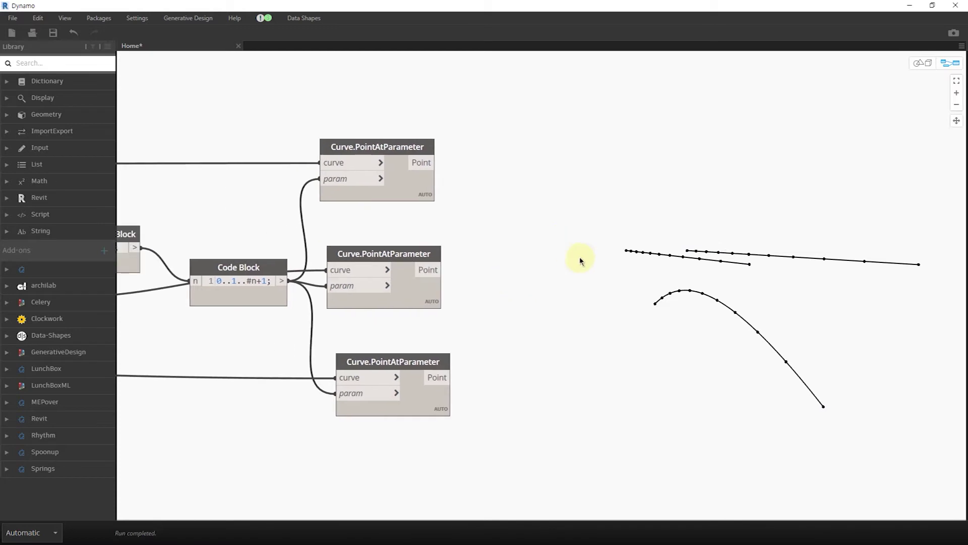
# - Add a Line.ByStartPointEndPoint node beyond the first Curve.PointAtParameter node
pyautogui.hotkey('ctrl', 'b')
pyautogui.moveTo(662, 337)
pyautogui.mouseDown(button='right')
pyautogui.moveTo(652, 338)
pyautogui.moveTo(671, 337)
pyautogui.moveTo(661, 333)
pyautogui.mouseUp(button='right')
pyautogui.hotkey('ctrl', 'b')
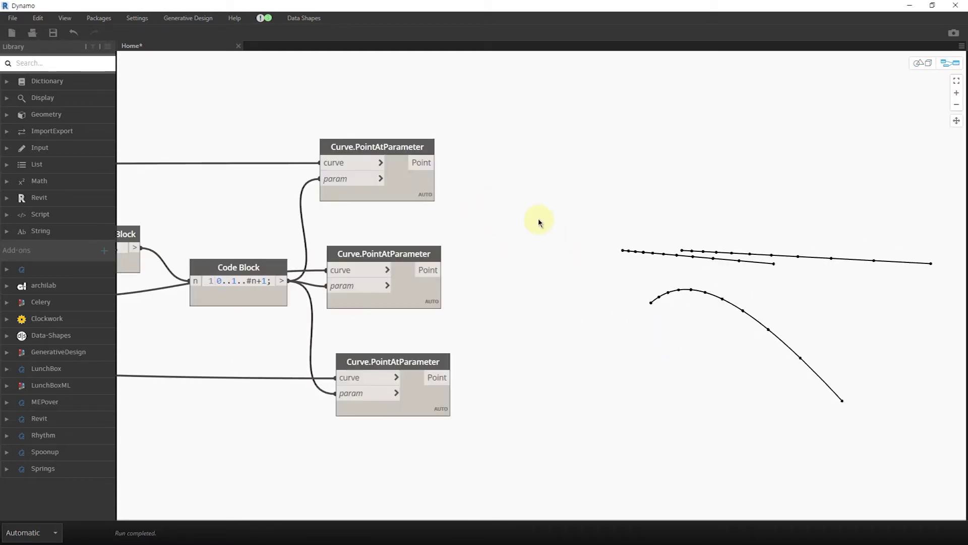
pyautogui.doubleClick(539, 222)
pyautogui.press('Escape')
pyautogui.rightClick(543, 216)
pyautogui.write('line')
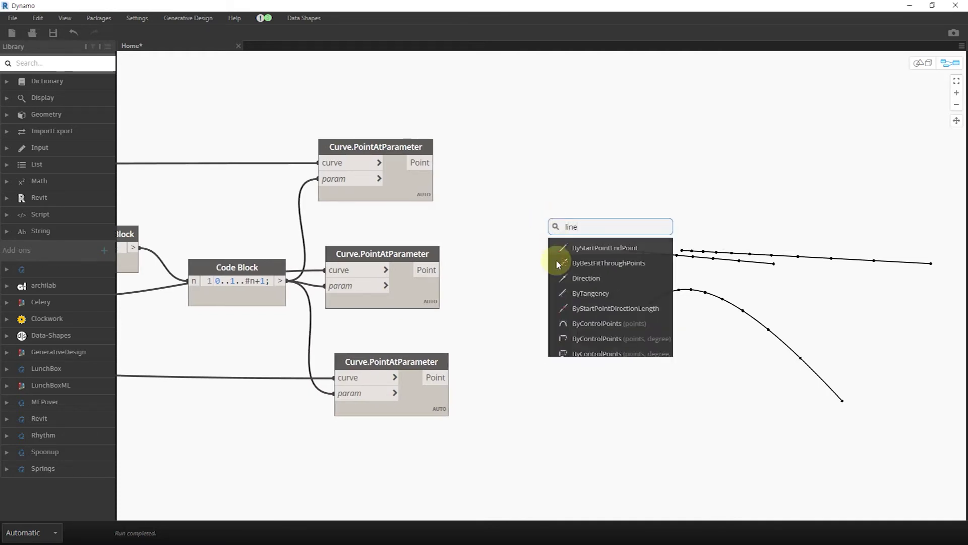
pyautogui.click(583, 248)
pyautogui.moveTo(619, 265); pyautogui.dragTo(527, 195)
# - Connect the first Curve.PointAtParameter's points to startPoint and the middle one's points to endPoint of the line node
pyautogui.click(499, 204)
pyautogui.click(437, 269)
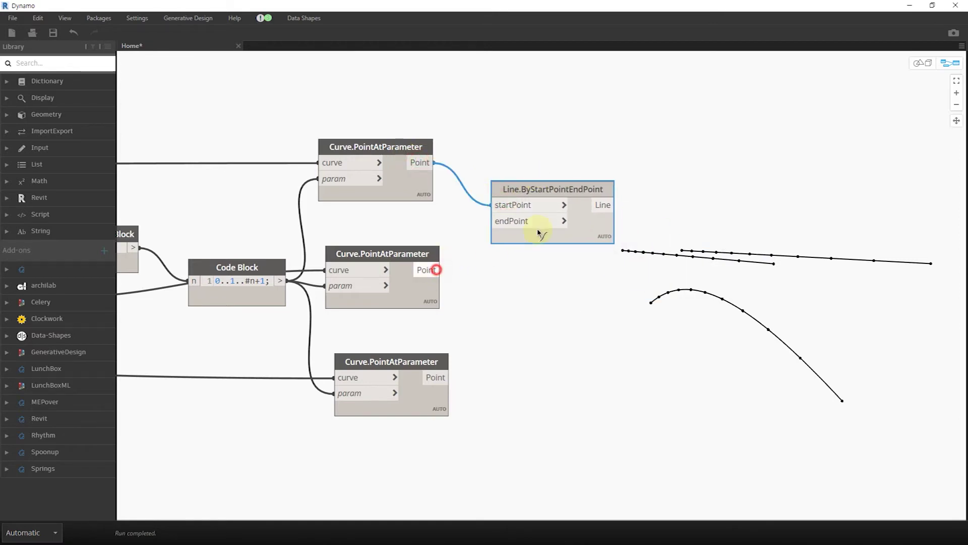
pyautogui.click(521, 222)
# - Duplicate the line node and connect the middle curve's points to its startPoint and the third curve's points to its endPoint
pyautogui.hotkey('ctrl', 'c')
pyautogui.hotkey('ctrl', 'v')
pyautogui.moveTo(675, 220); pyautogui.dragTo(555, 310)
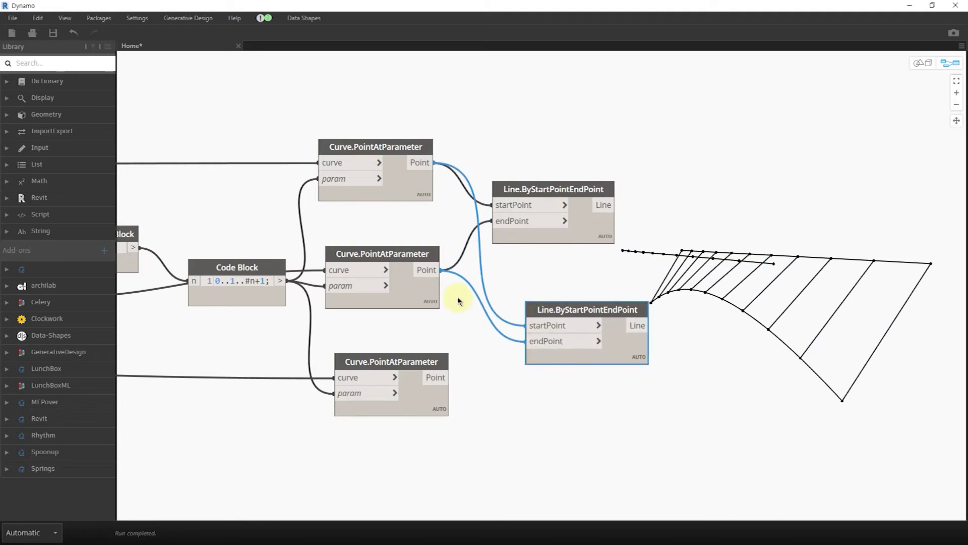
pyautogui.click(523, 325)
pyautogui.click(437, 378)
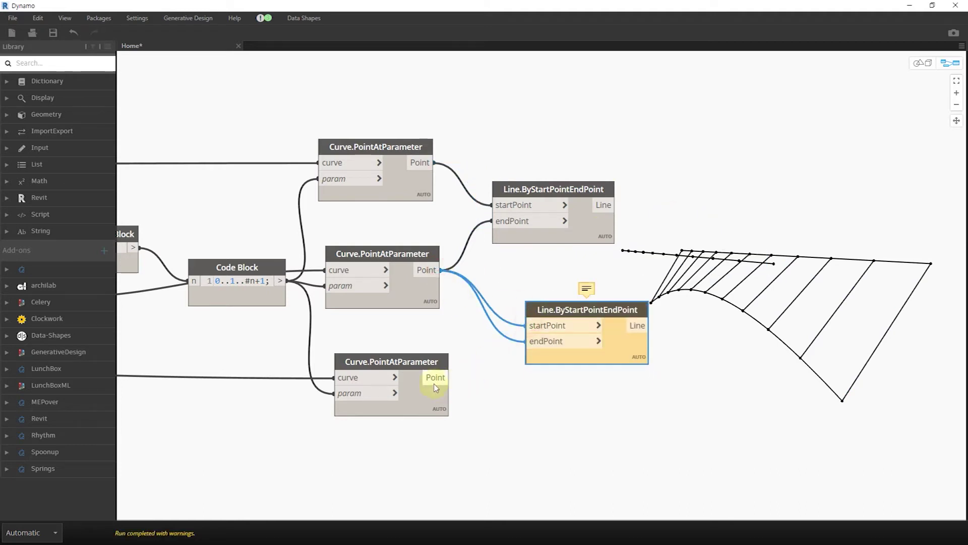
pyautogui.click(534, 342)
pyautogui.moveTo(596, 408); pyautogui.dragTo(521, 393, button='middle')
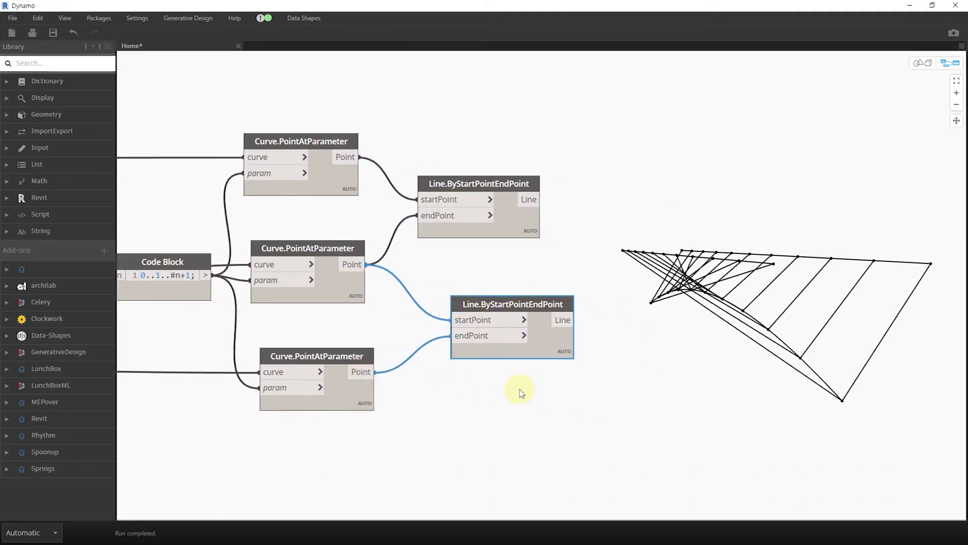
# - Insert a List.Reverse node between the third Curve.PointAtParameter's Point output and the second line node's endPoint
pyautogui.hotkey('ctrl', 'b')
pyautogui.moveTo(642, 368); pyautogui.dragTo(678, 370, button='right')
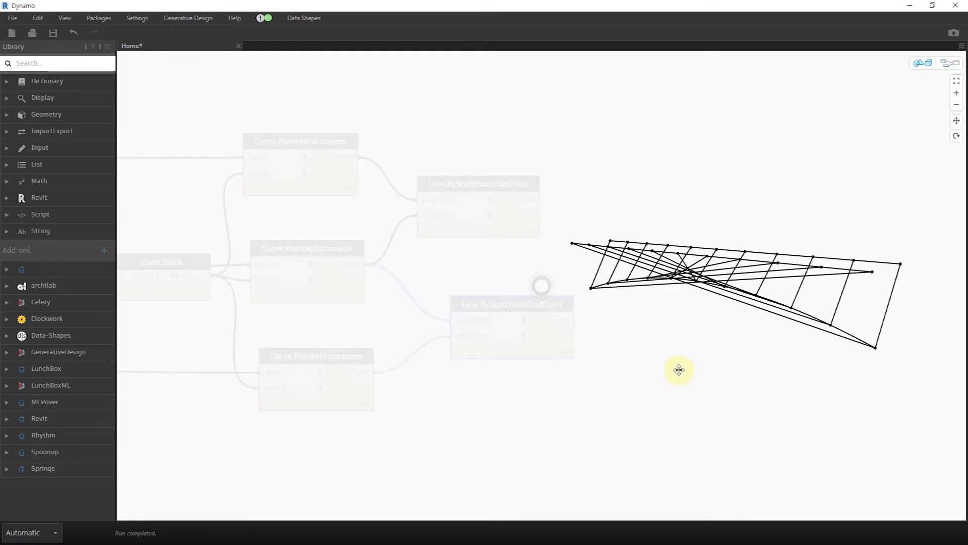
pyautogui.hotkey('ctrl', 'b')
pyautogui.doubleClick(454, 403)
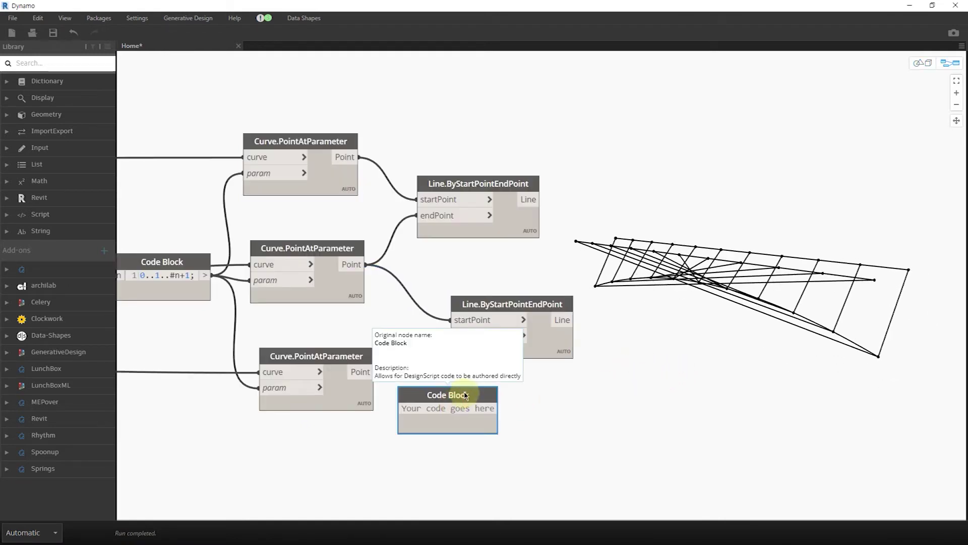
pyautogui.click(464, 394)
pyautogui.write('reverse')
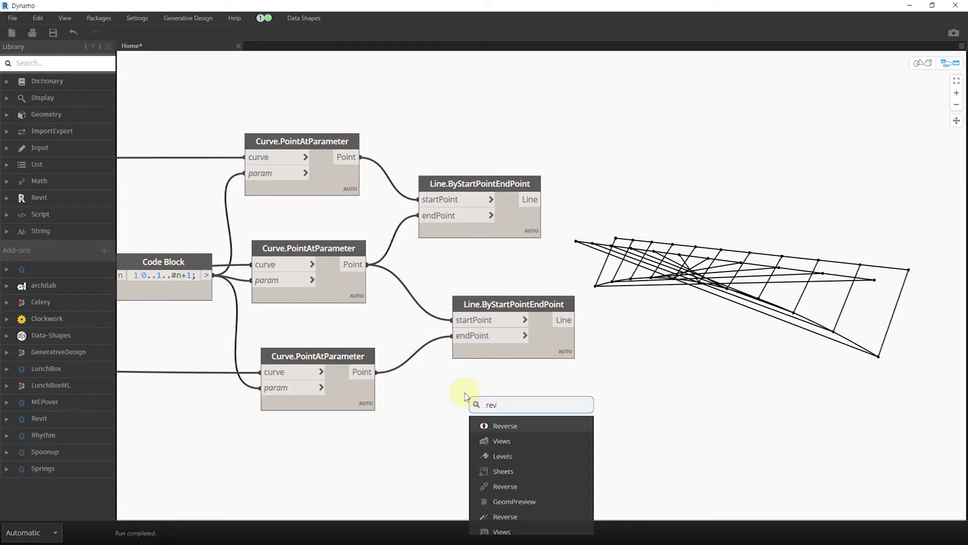
pyautogui.click(506, 427)
pyautogui.click(377, 371)
pyautogui.click(527, 451)
pyautogui.moveTo(581, 455); pyautogui.dragTo(513, 416)
pyautogui.click(513, 416)
pyautogui.click(474, 335)
# - Reposition the two Line.ByStartPointEndPoint nodes and the List.Reverse node to tidy the wiring
pyautogui.moveTo(518, 302); pyautogui.dragTo(606, 273)
pyautogui.moveTo(486, 398); pyautogui.dragTo(464, 356)
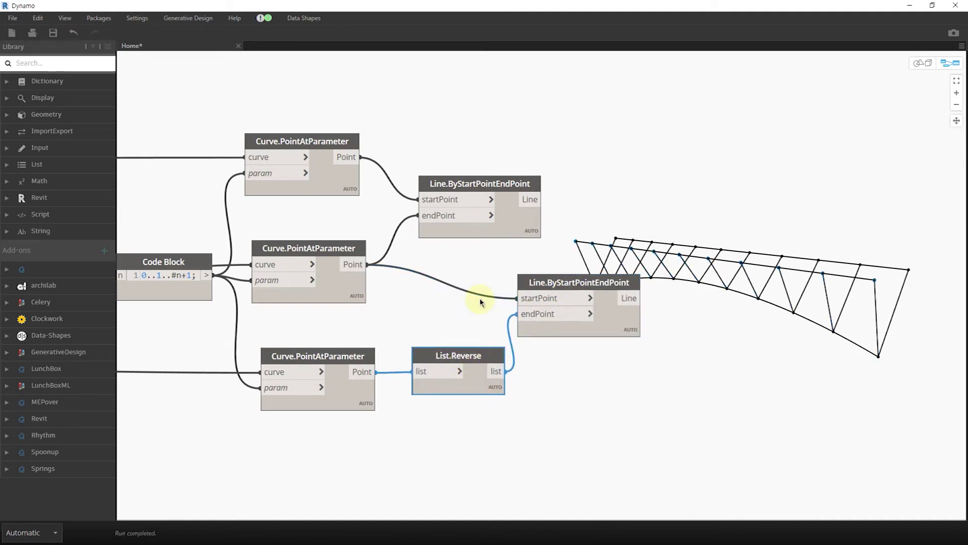
pyautogui.moveTo(499, 185); pyautogui.dragTo(581, 166)
pyautogui.click(727, 209)
pyautogui.scroll(-2, 573, 246)
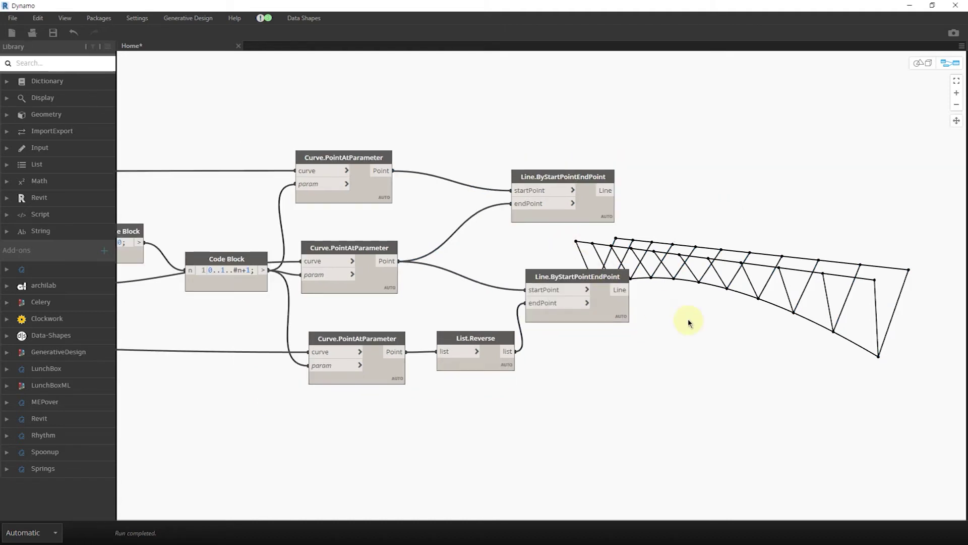
# - Group the point division, List.Reverse and line nodes with both code blocks and title the group Middle Curve
pyautogui.hotkey('ctrl', 'b')
pyautogui.moveTo(749, 346)
pyautogui.mouseDown(button='right')
pyautogui.moveTo(667, 345)
pyautogui.moveTo(752, 359)
pyautogui.moveTo(753, 369)
pyautogui.moveTo(737, 359)
pyautogui.moveTo(737, 370)
pyautogui.moveTo(693, 369)
pyautogui.mouseUp(button='right')
pyautogui.hotkey('ctrl', 'b')
pyautogui.moveTo(697, 446); pyautogui.dragTo(185, 140)
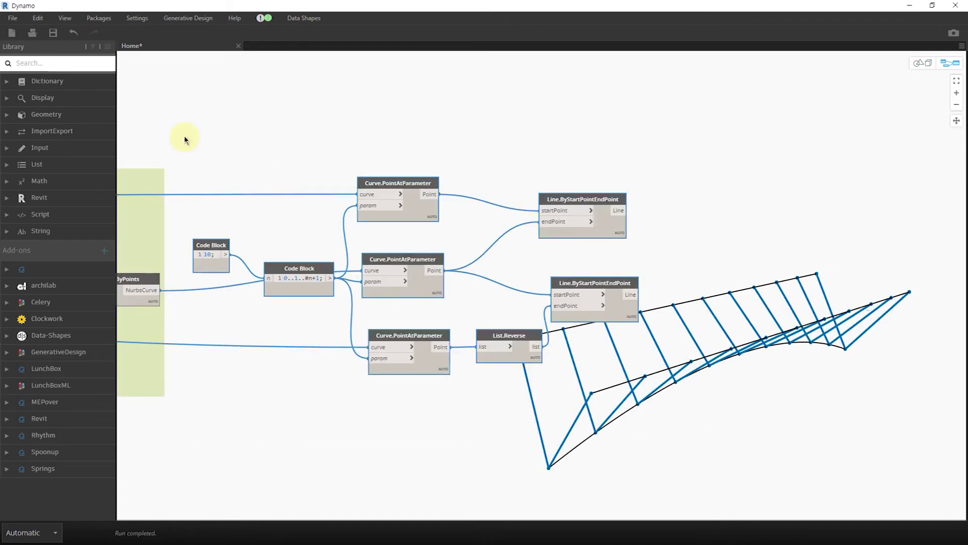
pyautogui.hotkey('ctrl', 'g')
pyautogui.moveTo(493, 169); pyautogui.dragTo(508, 184)
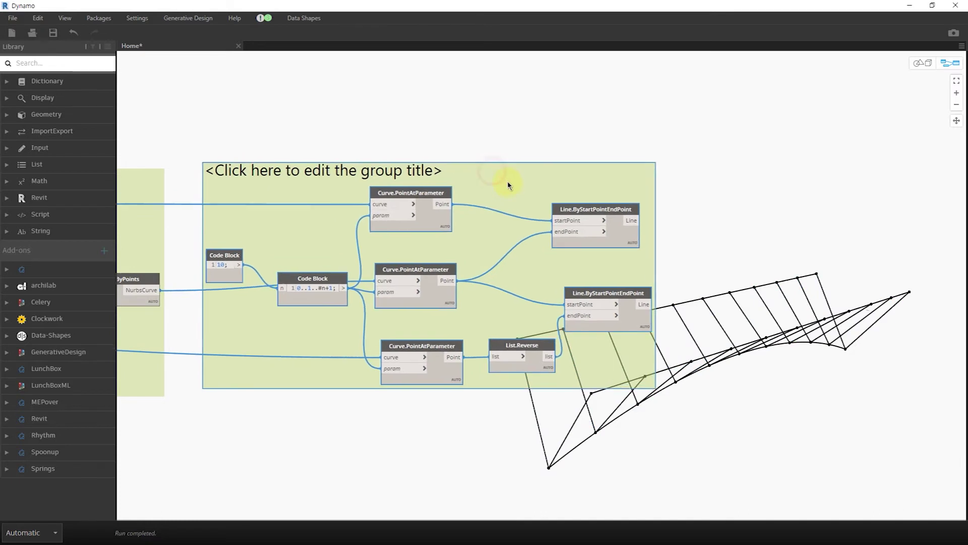
pyautogui.doubleClick(429, 175)
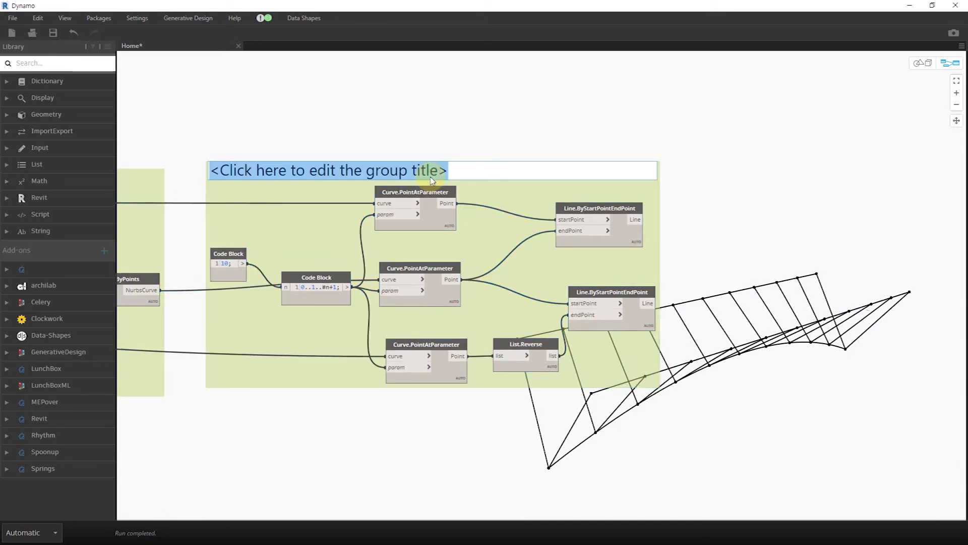
pyautogui.write('Middle Curve')
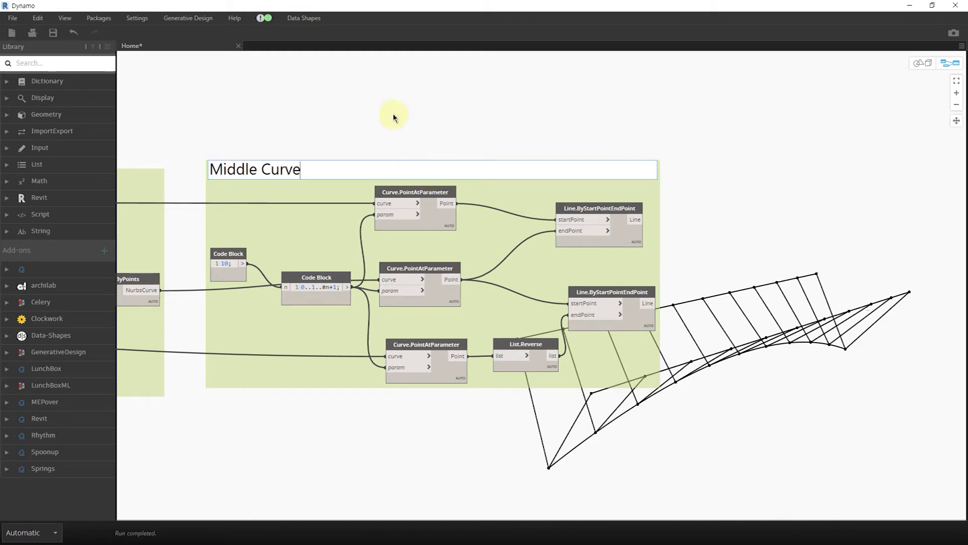
pyautogui.click(393, 115)
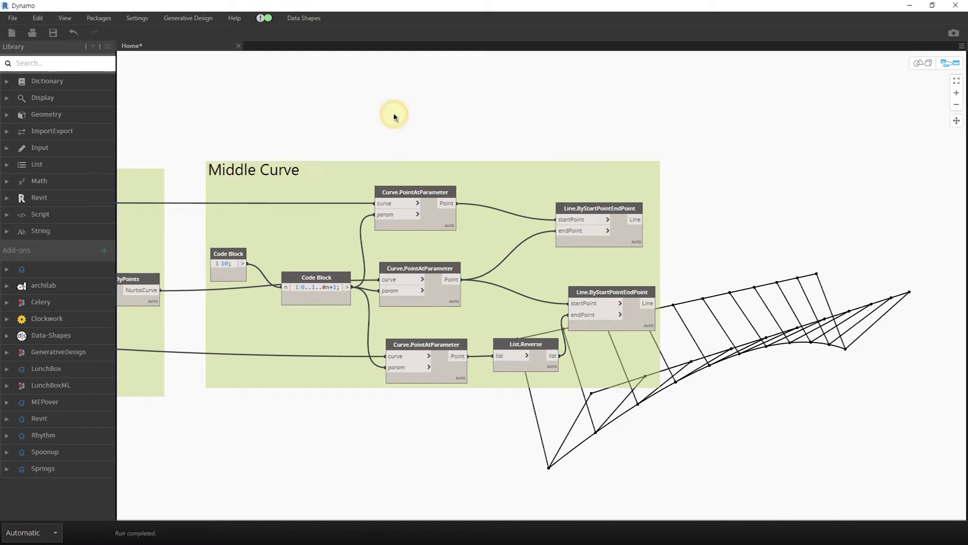
# - Add a List Create node with three item inputs beside the Middle Curve group
pyautogui.scroll(-2, 388, 116)
pyautogui.click(317, 299)
pyautogui.scroll(-1, 768, 230)
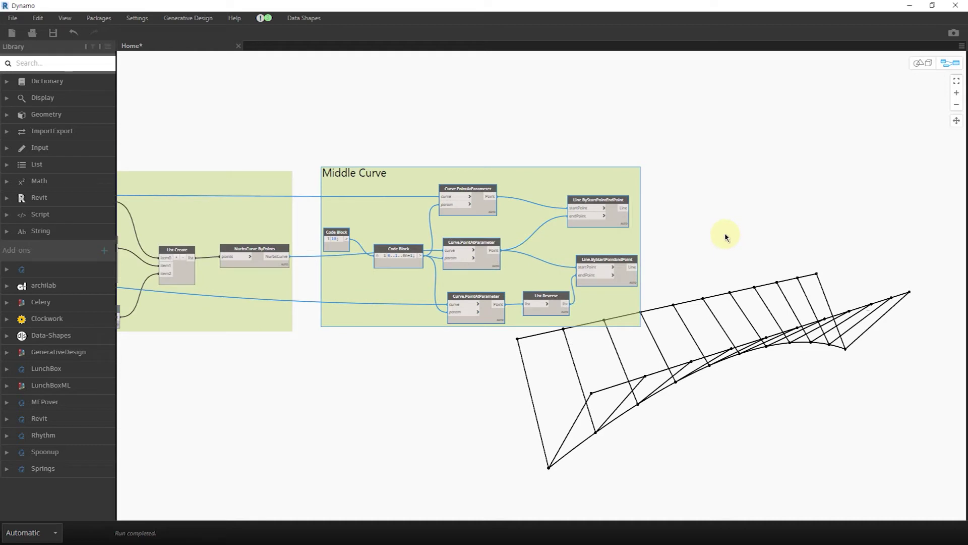
pyautogui.moveTo(726, 236); pyautogui.dragTo(521, 208, button='middle')
pyautogui.scroll(3, 510, 219)
pyautogui.click(480, 266)
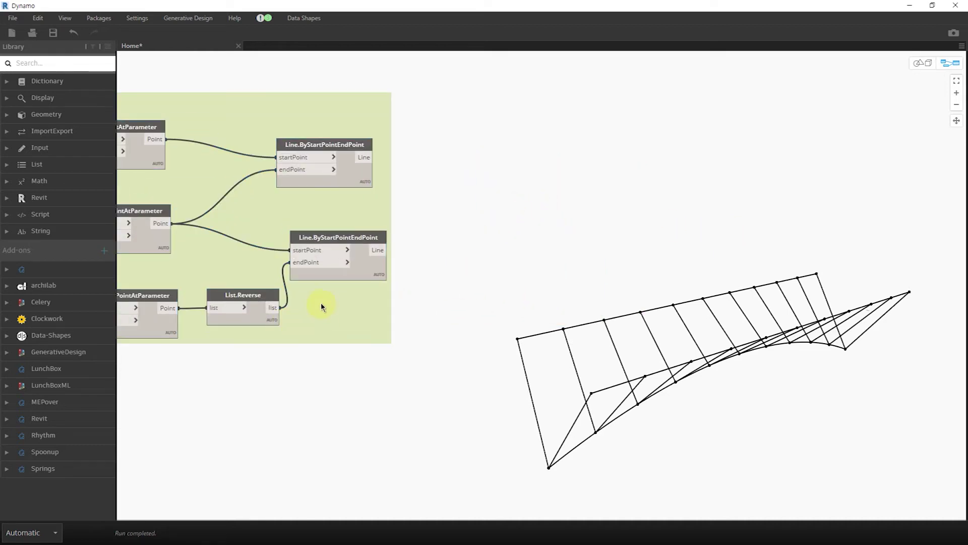
pyautogui.click(363, 270)
pyautogui.keyDown('shift'); pyautogui.click(352, 180); pyautogui.keyUp('shift')
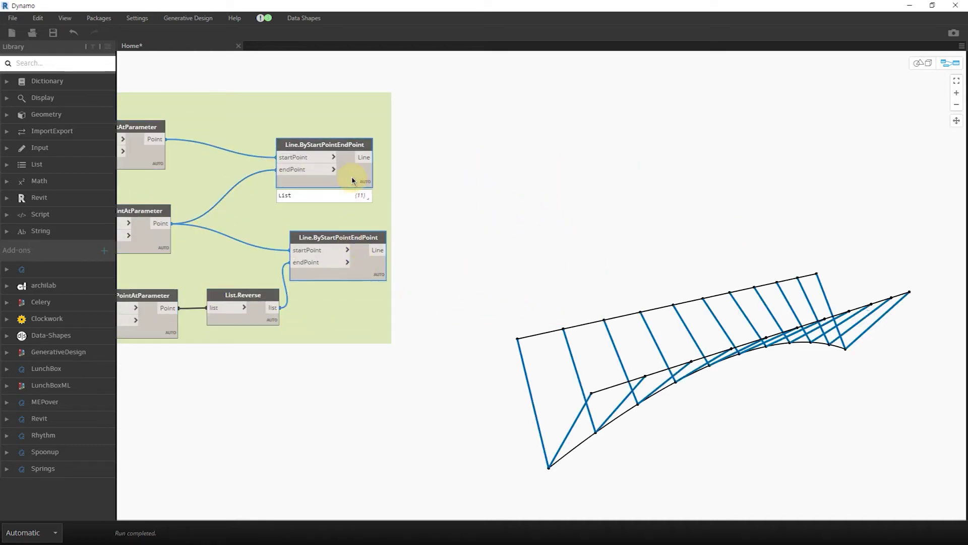
pyautogui.rightClick(492, 195)
pyautogui.write('crea')
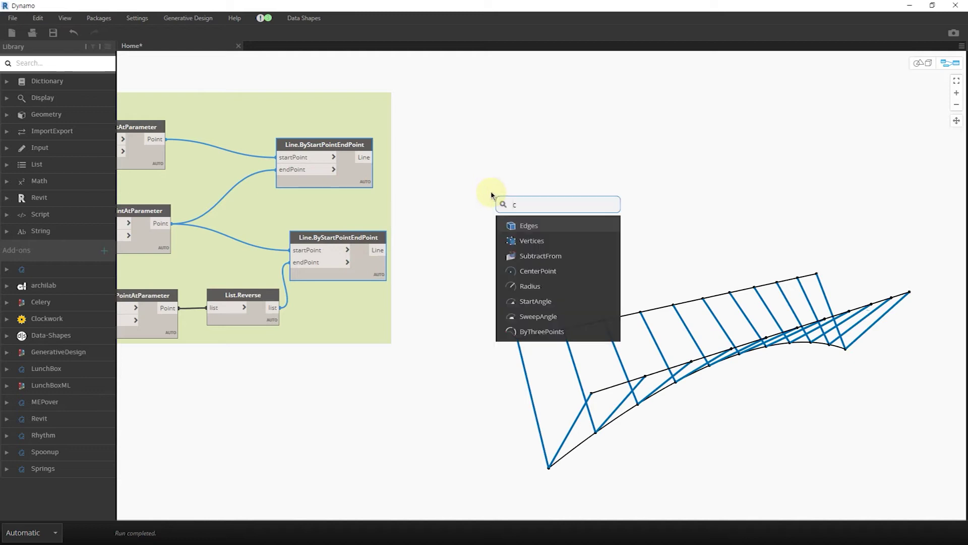
pyautogui.click(537, 240)
pyautogui.click(554, 234)
pyautogui.click(554, 234)
pyautogui.moveTo(549, 220); pyautogui.dragTo(537, 190)
# - Connect the two Line outputs to item0 and item1 and the NurbsCurve output to item2 of the new List Create
pyautogui.moveTo(374, 157); pyautogui.dragTo(514, 205)
pyautogui.moveTo(386, 250); pyautogui.dragTo(500, 217)
pyautogui.scroll(-1, 504, 292)
pyautogui.moveTo(415, 377); pyautogui.dragTo(723, 356, button='middle')
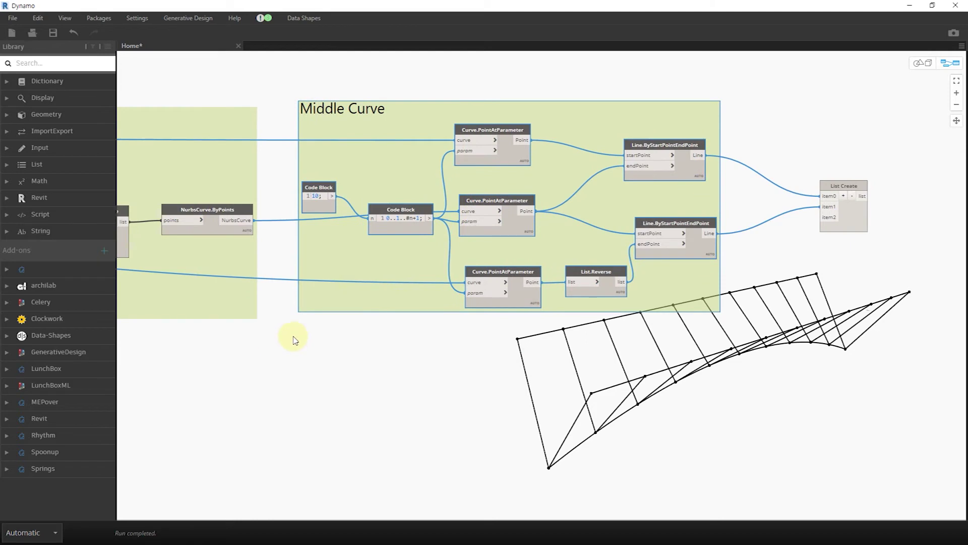
pyautogui.moveTo(269, 338); pyautogui.dragTo(352, 334, button='middle')
pyautogui.click(338, 221)
pyautogui.click(346, 215)
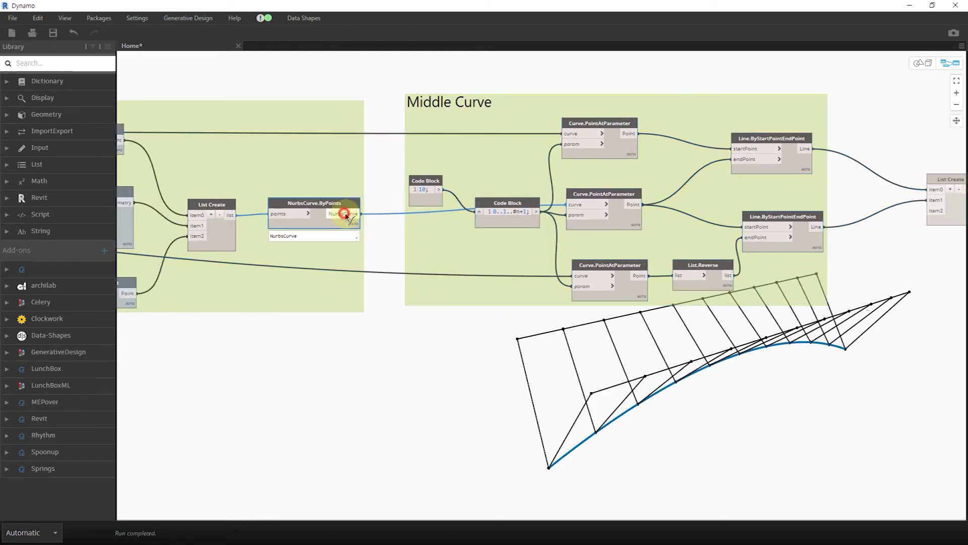
pyautogui.moveTo(804, 251); pyautogui.dragTo(352, 255, button='middle')
pyautogui.moveTo(660, 222); pyautogui.dragTo(478, 222, button='middle')
pyautogui.click(483, 210)
pyautogui.click(560, 201)
pyautogui.click(508, 212)
pyautogui.moveTo(532, 222); pyautogui.dragTo(460, 242, button='middle')
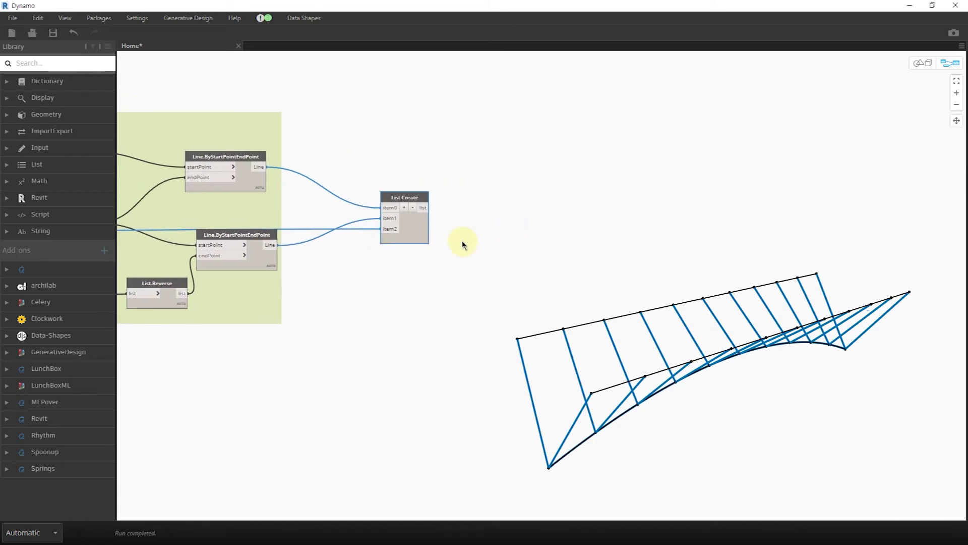
# - Set the code block feeding the first Geometry.Translate's zTranslation to -7000 to test a deeper lower chord
pyautogui.hotkey('ctrl', 'b')
pyautogui.moveTo(681, 392); pyautogui.dragTo(704, 351, button='right')
pyautogui.hotkey('ctrl', 'b')
pyautogui.click(621, 392)
pyautogui.moveTo(324, 346); pyautogui.dragTo(820, 346, button='middle')
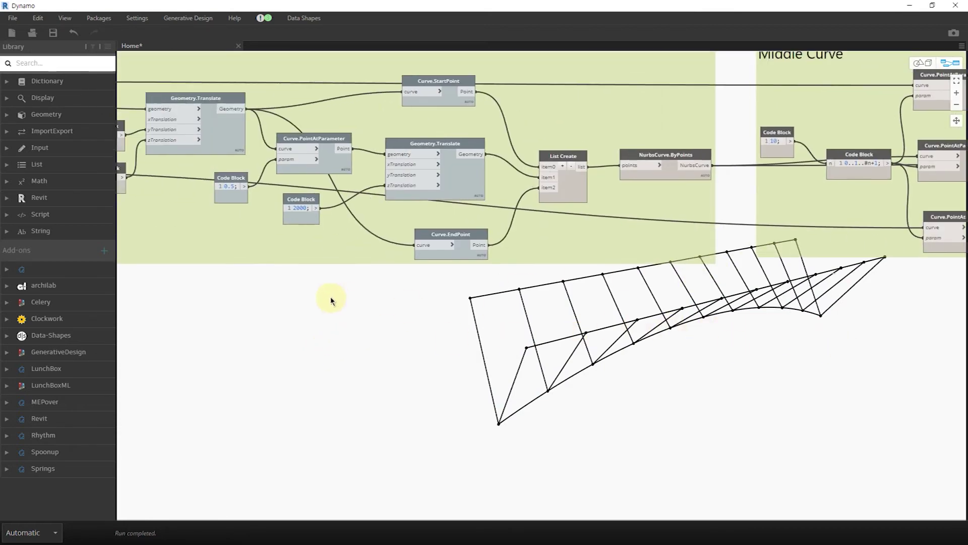
pyautogui.moveTo(331, 302); pyautogui.dragTo(433, 324, button='middle')
pyautogui.moveTo(292, 331); pyautogui.dragTo(555, 332, button='middle')
pyautogui.scroll(3, 485, 220)
pyautogui.scroll(2, 471, 212)
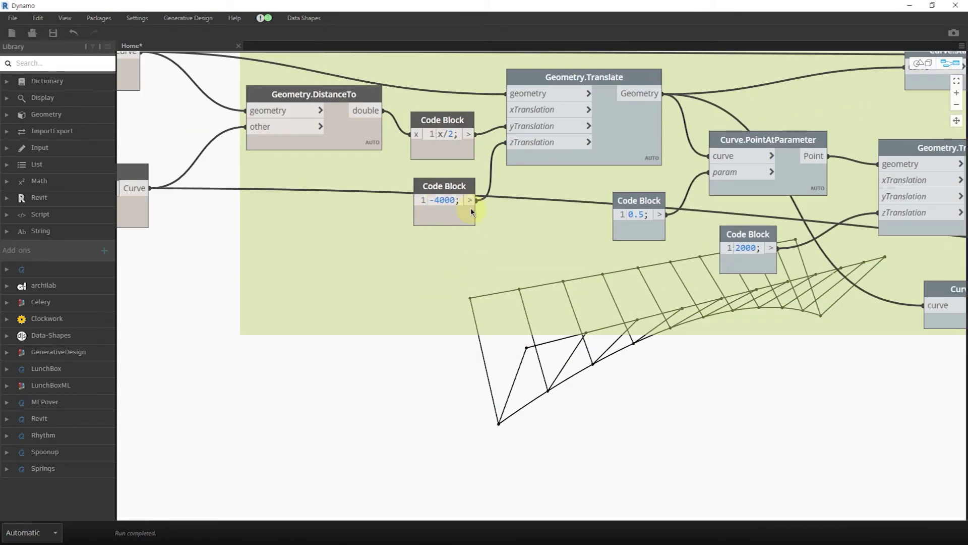
pyautogui.click(437, 199)
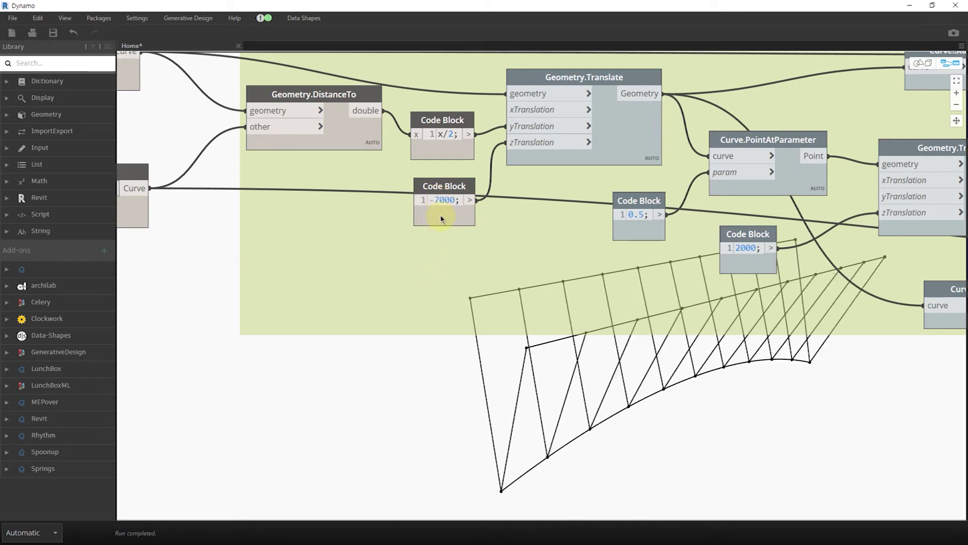
# - Try a value of -3000 for the lower chord's vertical offset
pyautogui.doubleClick(438, 200)
pyautogui.write('3000')
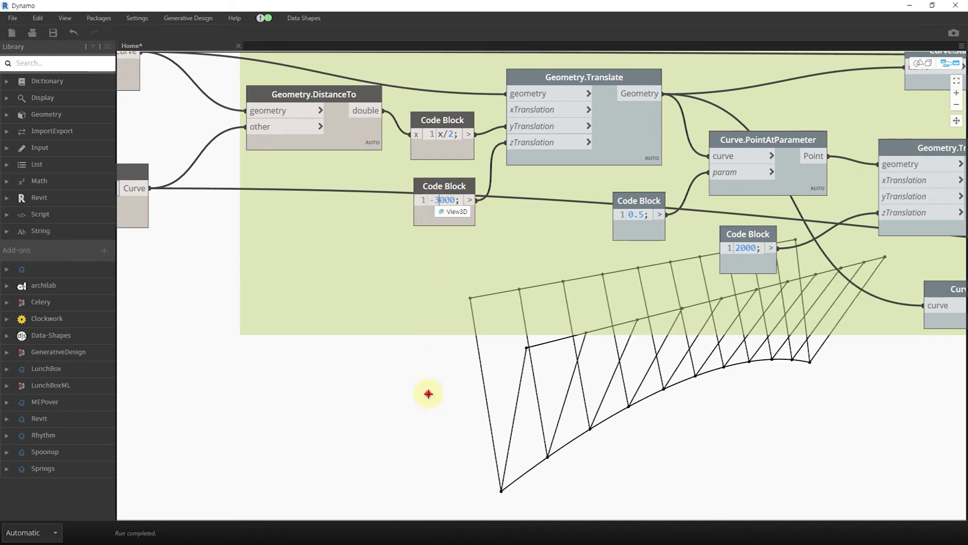
pyautogui.click(433, 393)
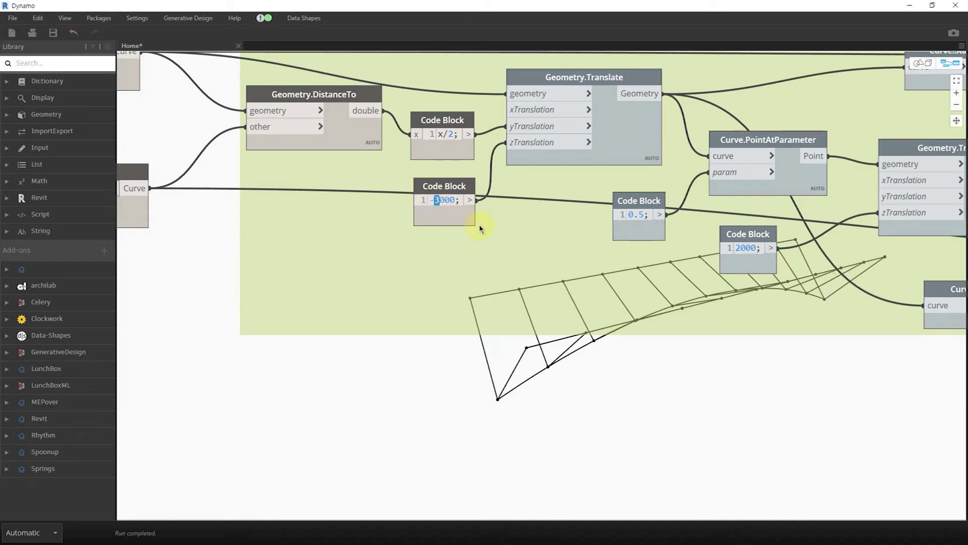
# - Try a lower chord offset of -8000 with a midpoint rise of 5000, and return the rise to 2000
pyautogui.click(641, 400)
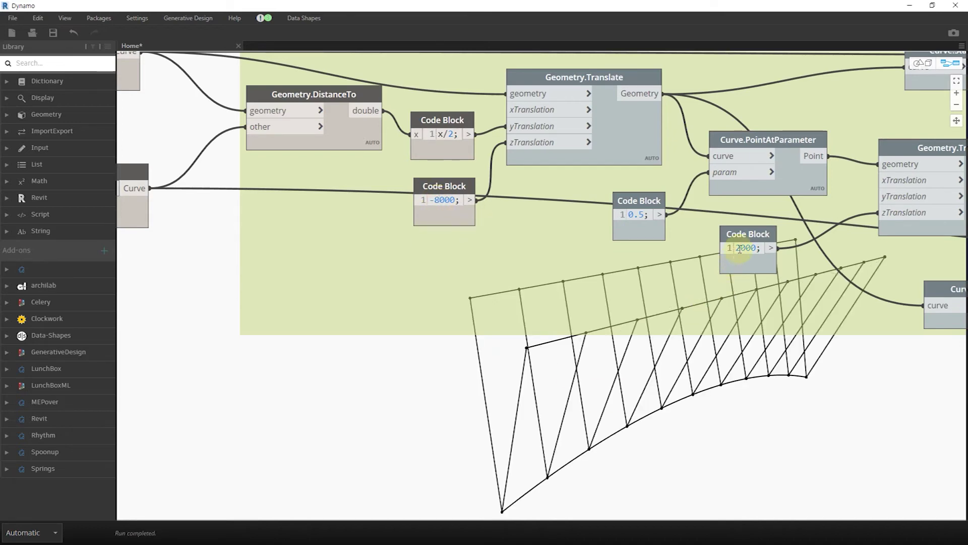
pyautogui.click(700, 413)
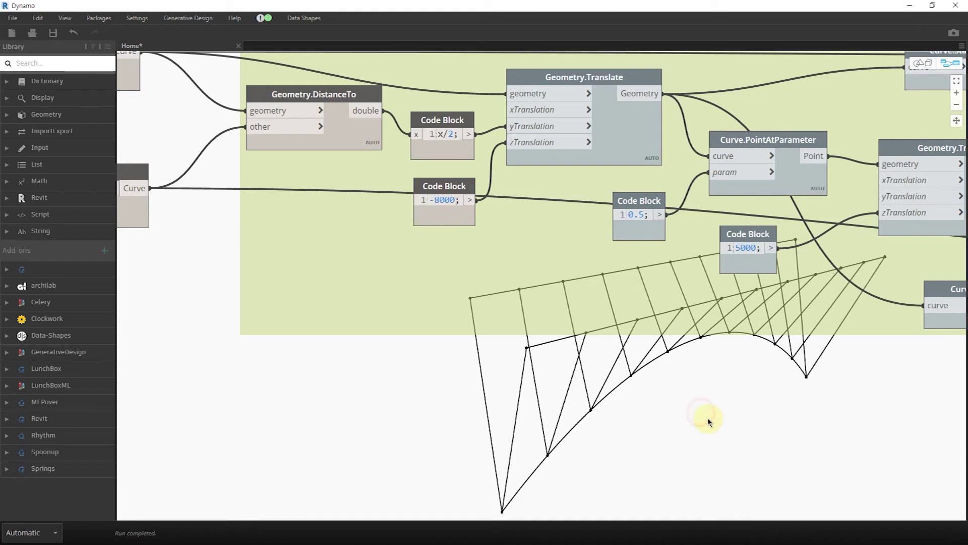
pyautogui.click(751, 248)
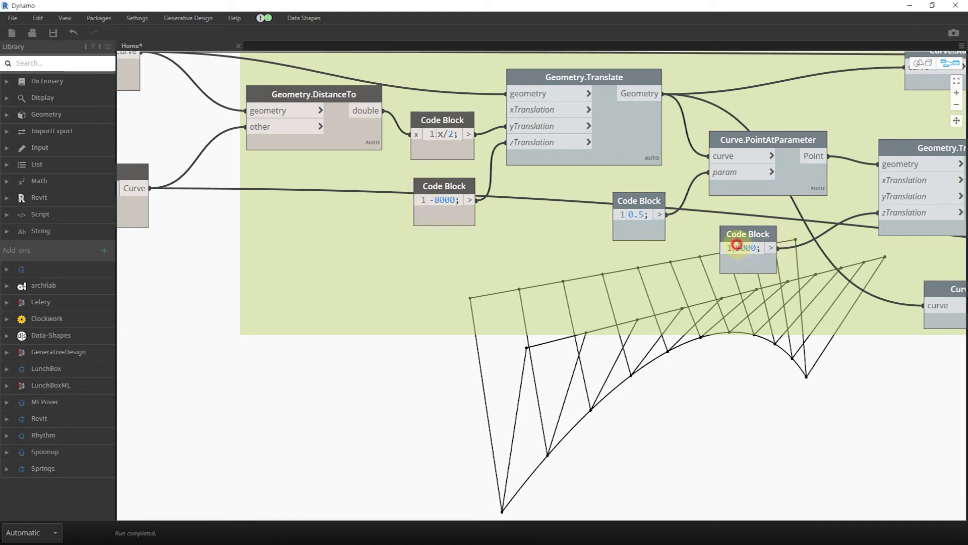
# - Set the lower chord's vertical offset to -4000 and the arch midpoint's rise to 3000
pyautogui.click(440, 207)
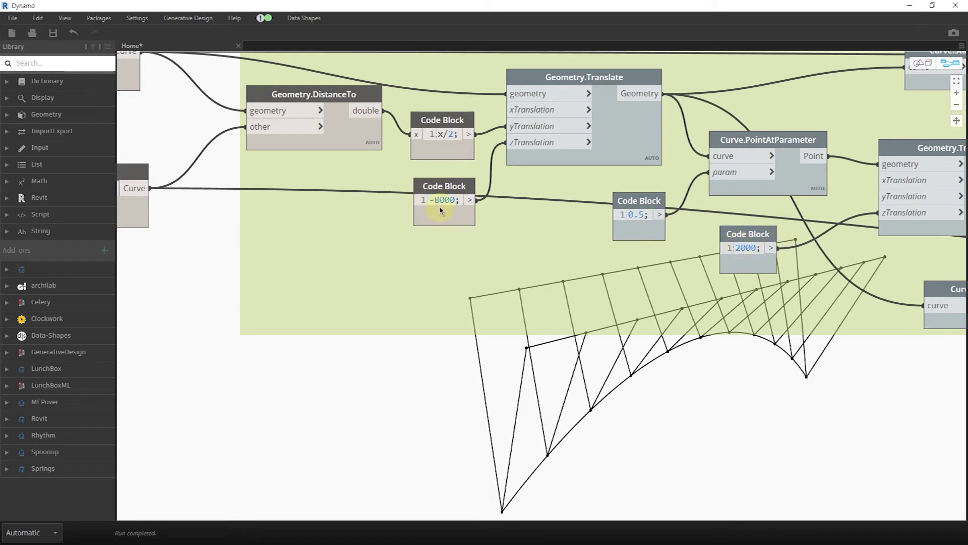
pyautogui.click(437, 356)
pyautogui.click(750, 248)
pyautogui.moveTo(741, 247); pyautogui.dragTo(729, 250)
pyautogui.click(710, 403)
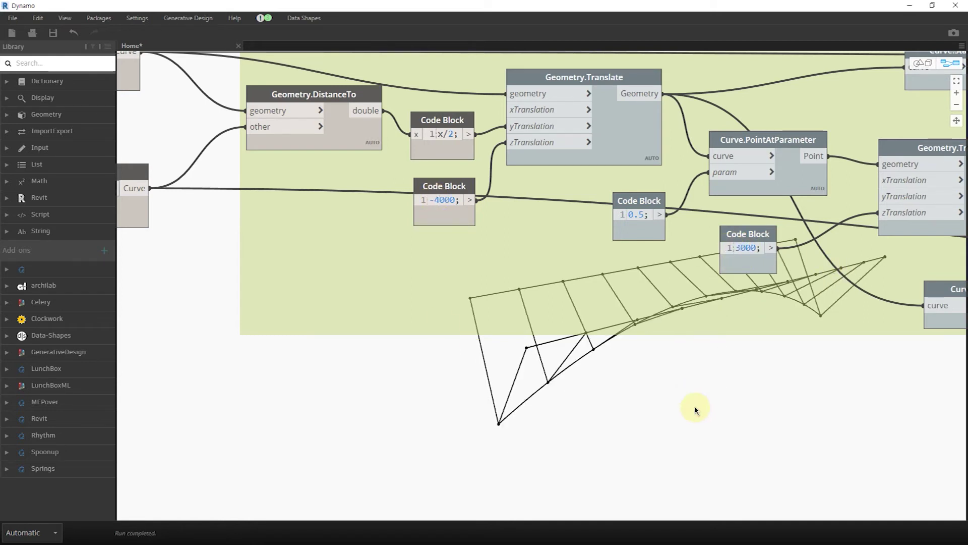
# - Try a value of 15 in the Middle Curve group's code block that feeds the division range
pyautogui.hotkey('ctrl', 'b')
pyautogui.moveTo(669, 404)
pyautogui.mouseDown(button='right')
pyautogui.moveTo(662, 400)
pyautogui.moveTo(679, 416)
pyautogui.mouseUp(button='right')
pyautogui.hotkey('ctrl', 'b')
pyautogui.scroll(-1, 435, 347)
pyautogui.moveTo(587, 370); pyautogui.dragTo(181, 389, button='middle')
pyautogui.moveTo(839, 279); pyautogui.dragTo(486, 210, button='middle')
pyautogui.scroll(3, 474, 222)
pyautogui.click(478, 224)
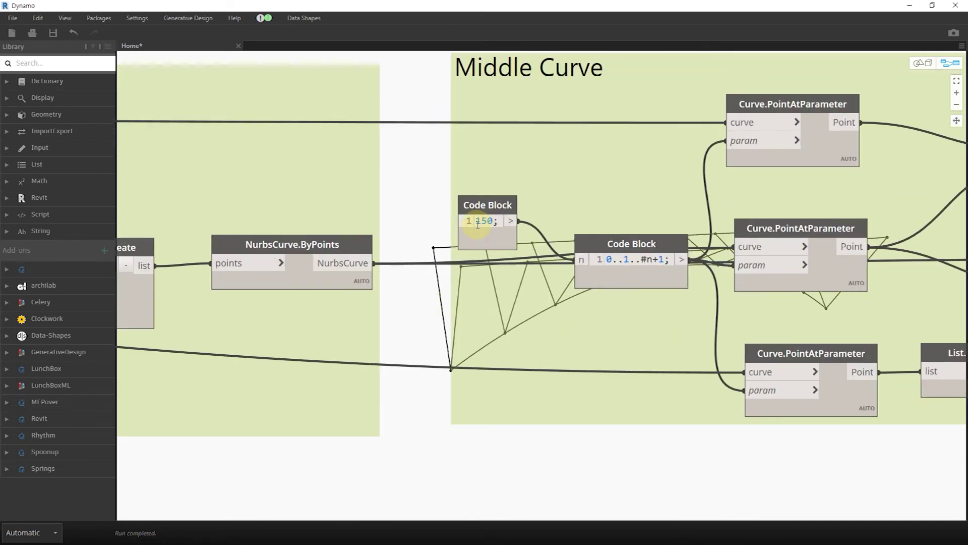
pyautogui.click(412, 188)
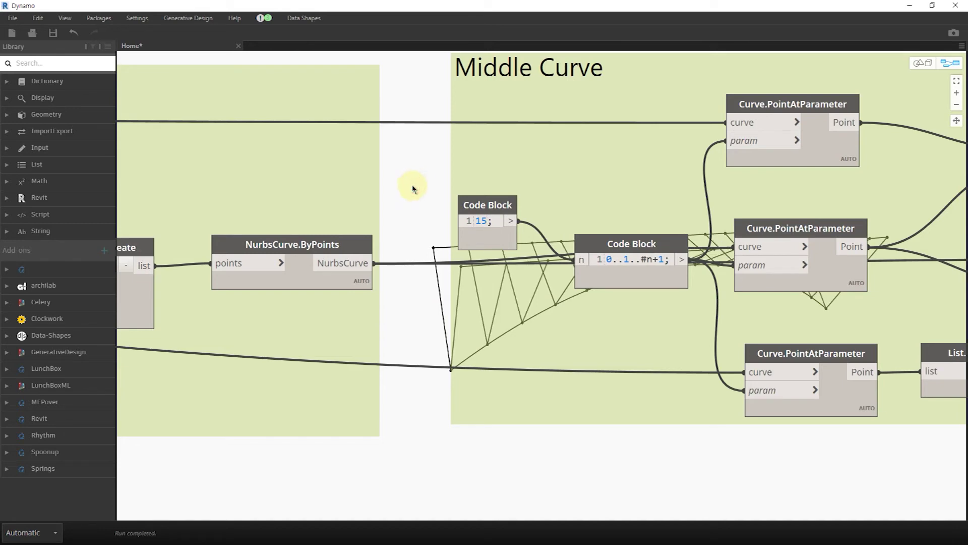
pyautogui.moveTo(441, 331); pyautogui.dragTo(510, 277, button='middle')
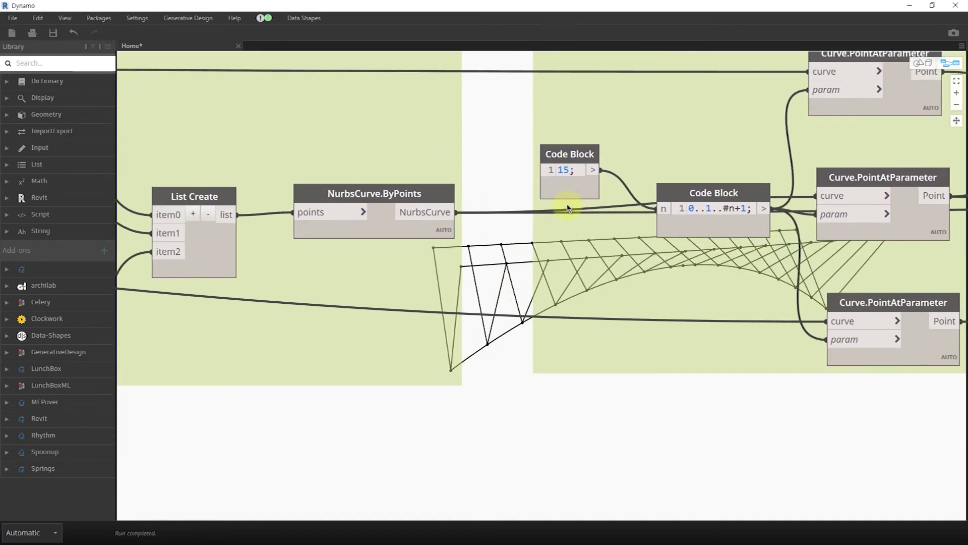
# - Try a Middle Curve division count of 5, and return the count to 10
pyautogui.click(565, 172)
pyautogui.write('5')
pyautogui.click(502, 156)
pyautogui.doubleClick(550, 173)
pyautogui.write('10')
pyautogui.click(489, 158)
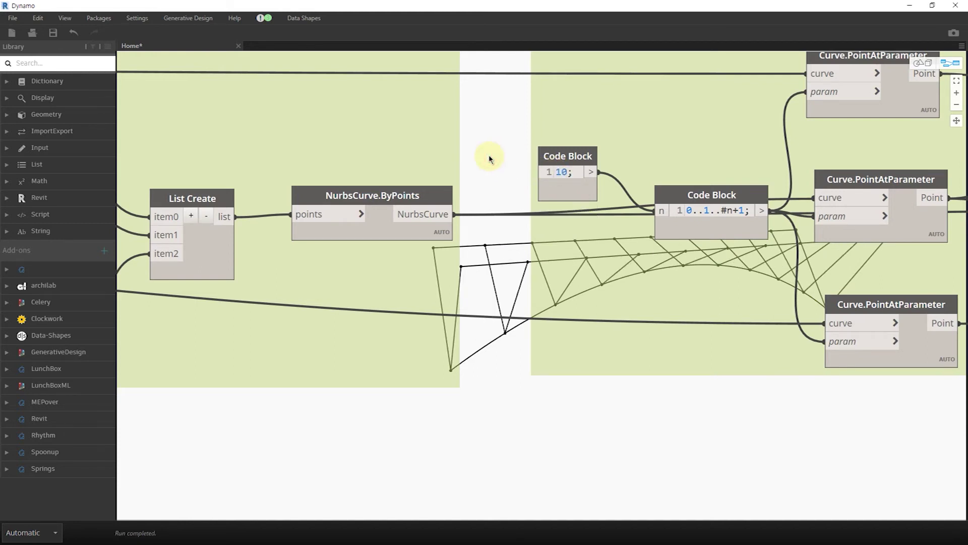
# - Reposition the List Create node that collects the connecting lines and add a Solid.BySweep node beyond it
pyautogui.hotkey('ctrl', 'b')
pyautogui.moveTo(594, 330)
pyautogui.mouseDown(button='right')
pyautogui.moveTo(600, 341)
pyautogui.moveTo(622, 339)
pyautogui.moveTo(610, 339)
pyautogui.mouseUp(button='right')
pyautogui.moveTo(717, 323); pyautogui.dragTo(719, 331, button='right')
pyautogui.hotkey('ctrl', 'b')
pyautogui.moveTo(546, 309)
pyautogui.mouseDown(button='middle')
pyautogui.moveTo(346, 311)
pyautogui.moveTo(217, 334)
pyautogui.mouseUp(button='middle')
pyautogui.moveTo(928, 162); pyautogui.dragTo(417, 212, button='middle')
pyautogui.moveTo(391, 177); pyautogui.dragTo(302, 125, button='middle')
pyautogui.moveTo(409, 232); pyautogui.dragTo(347, 221)
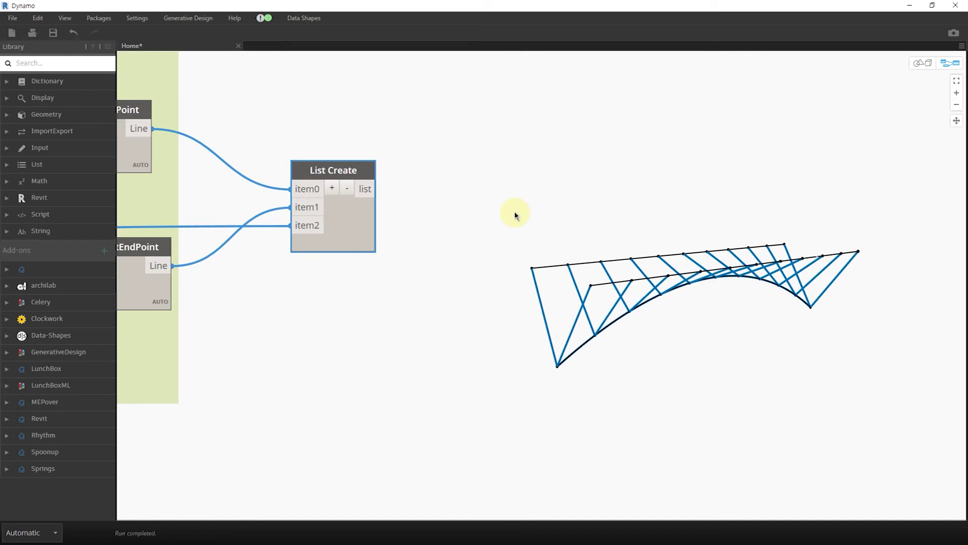
pyautogui.click(53, 66)
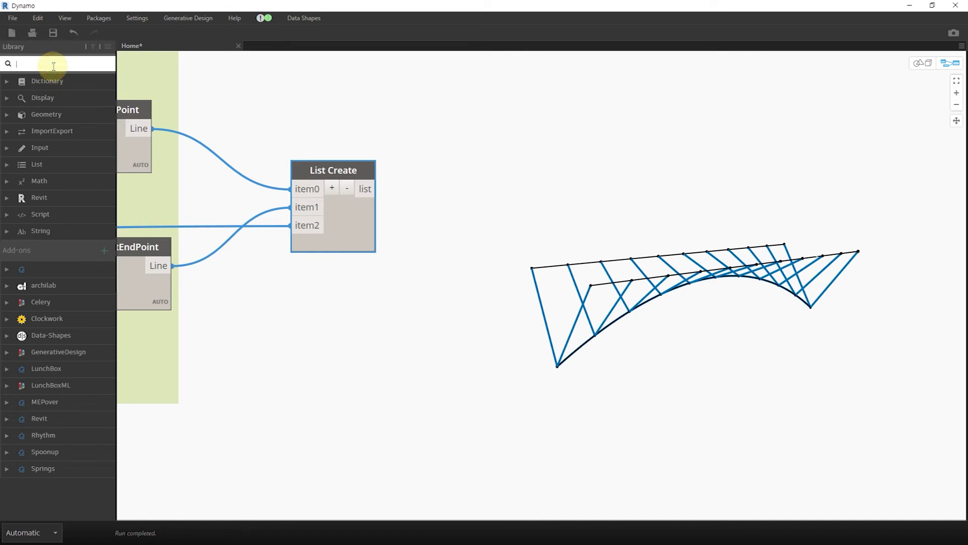
pyautogui.write('sweep')
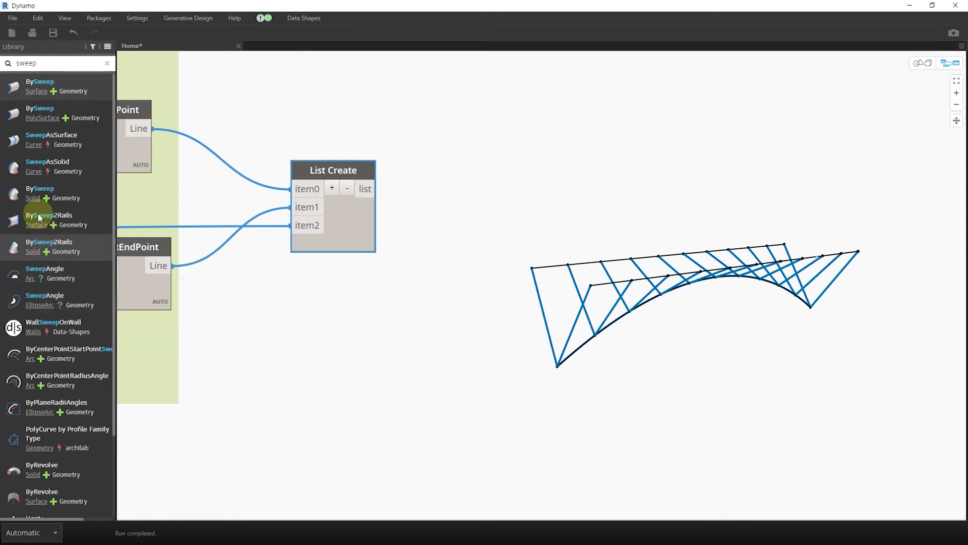
pyautogui.moveTo(40, 194); pyautogui.dragTo(591, 291)
pyautogui.moveTo(641, 314); pyautogui.dragTo(785, 173)
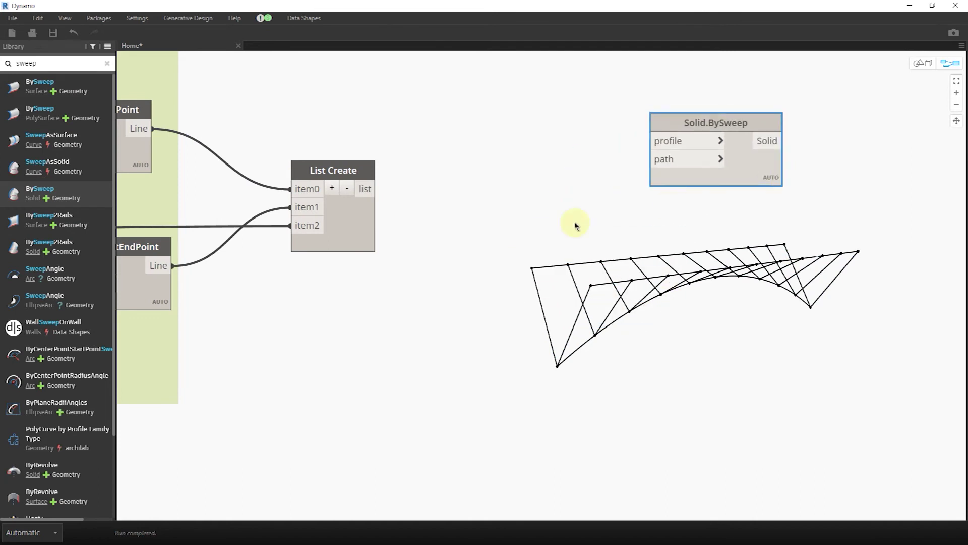
# - Examine the nested line lists in the List Create node's output preview
pyautogui.click(351, 231)
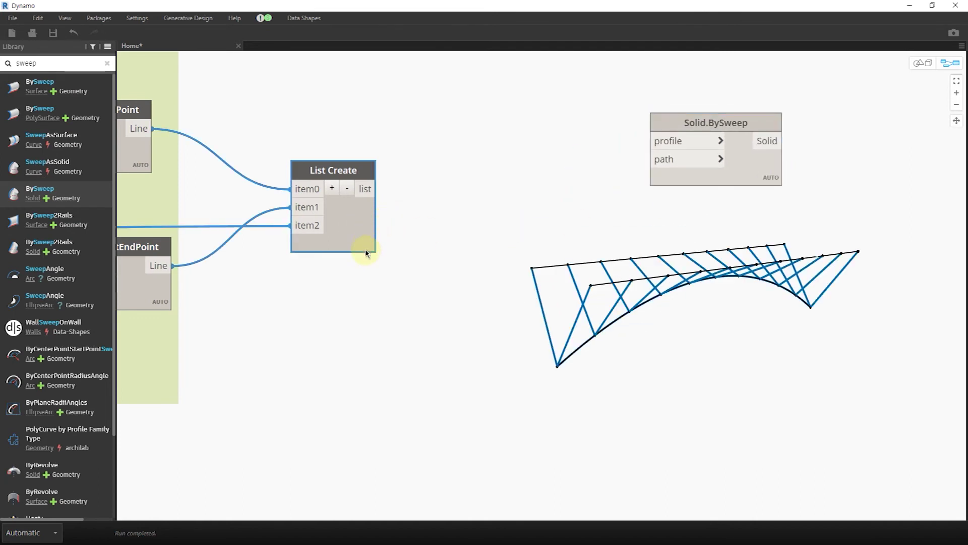
pyautogui.moveTo(363, 263)
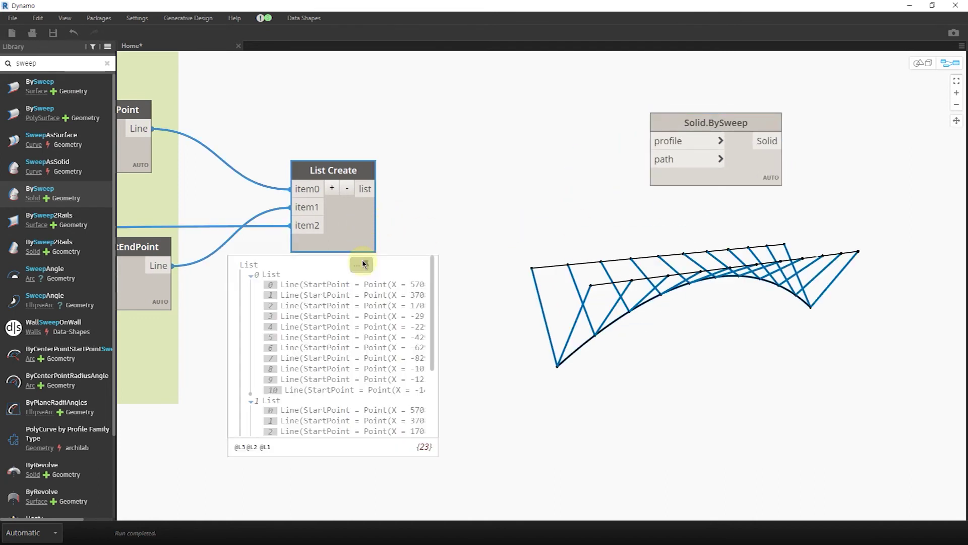
pyautogui.click(454, 210)
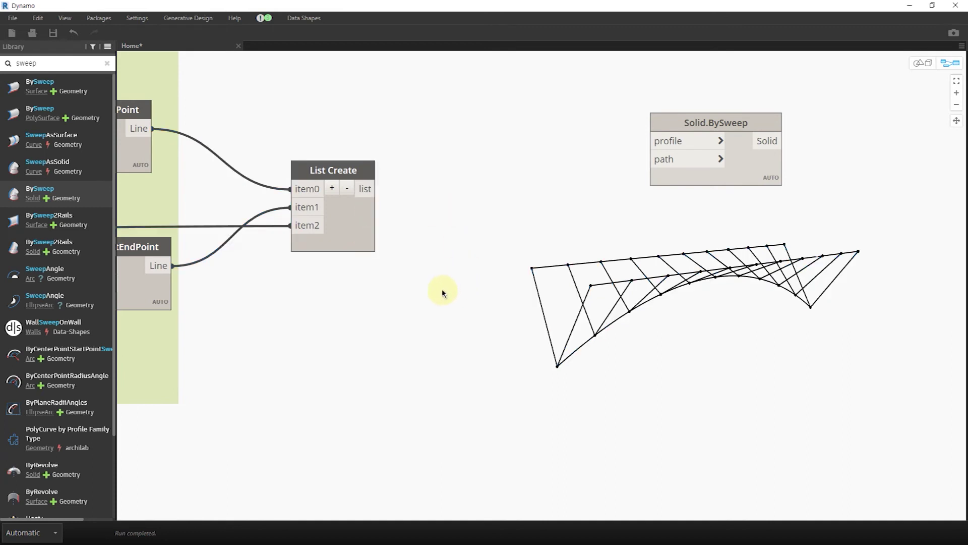
pyautogui.rightClick(437, 303)
pyautogui.write('poi')
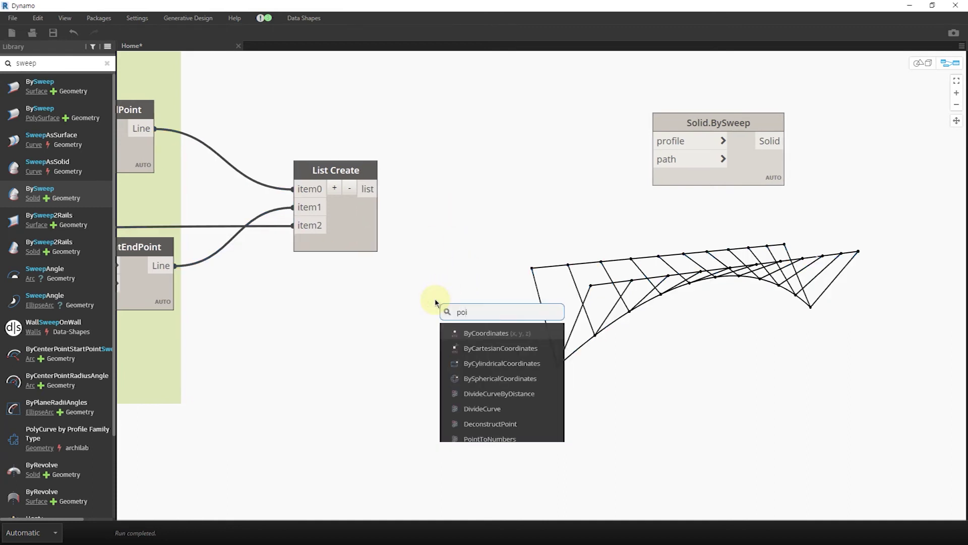
pyautogui.write('ntat')
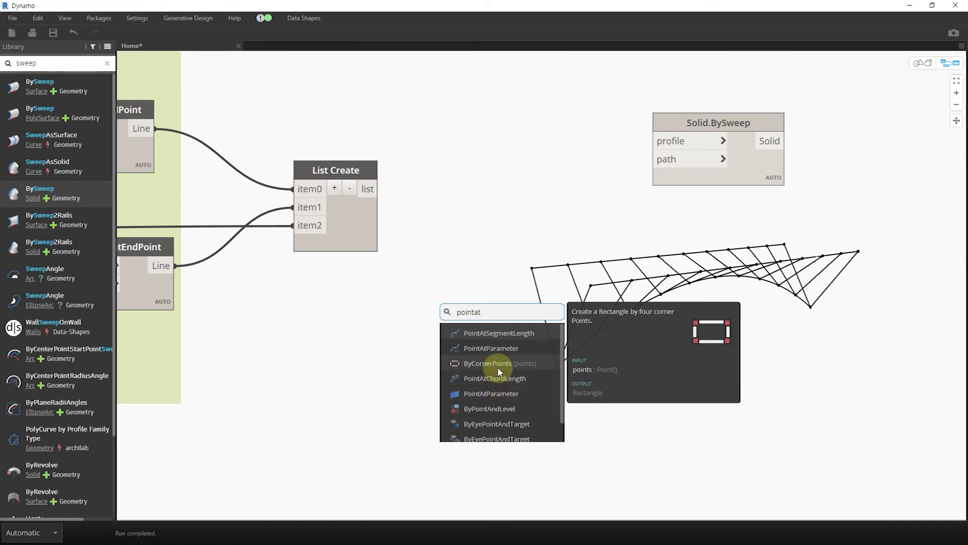
pyautogui.scroll(-2, 498, 425)
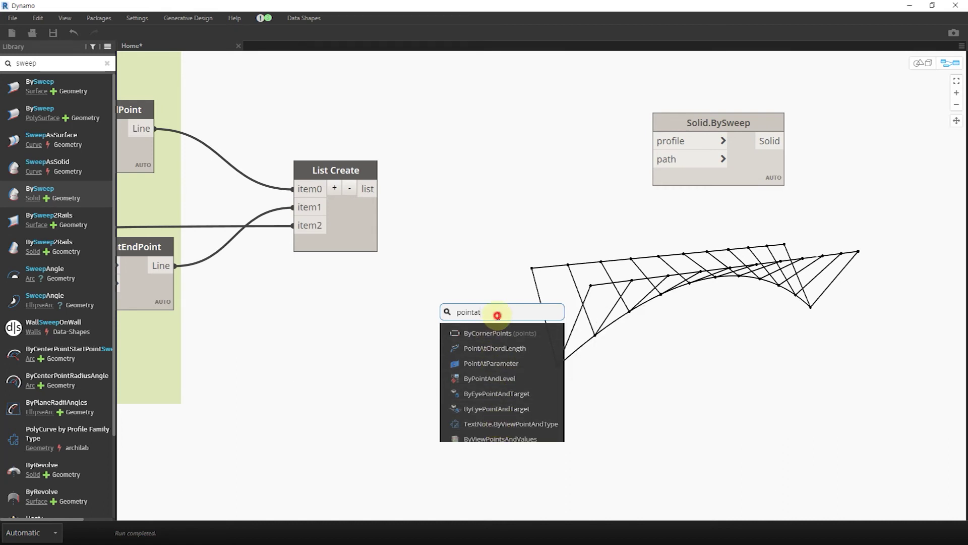
pyautogui.press('Escape')
# - Add a Curve.PlaneAtParameter node, feed its curve input from List Create, and preview the resulting planes
pyautogui.rightClick(478, 314)
pyautogui.write('atpara')
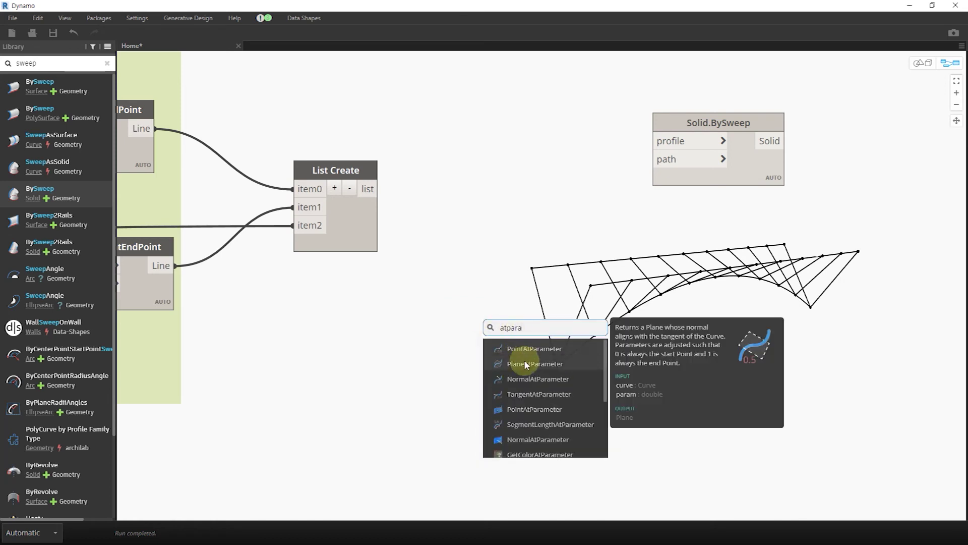
pyautogui.click(524, 363)
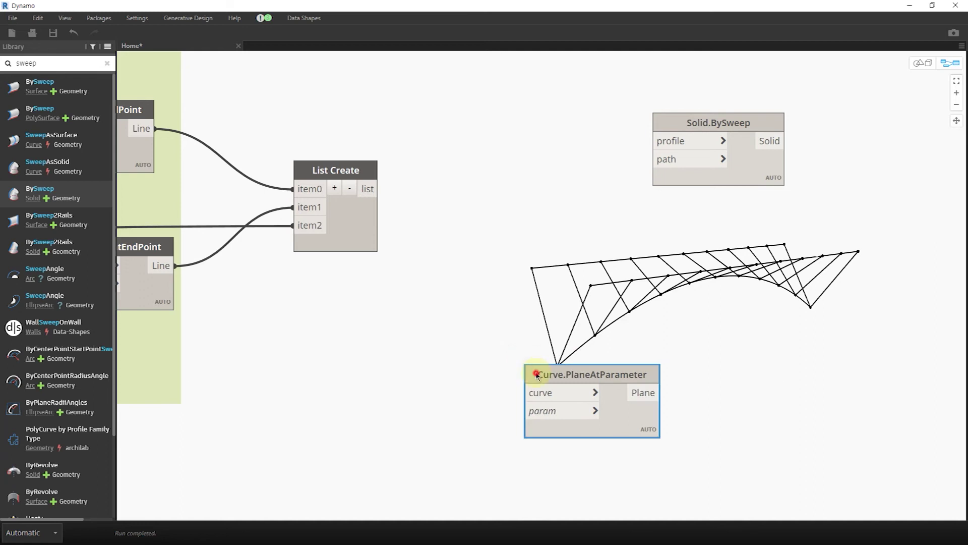
pyautogui.moveTo(524, 368); pyautogui.dragTo(420, 255)
pyautogui.moveTo(377, 189); pyautogui.dragTo(412, 281)
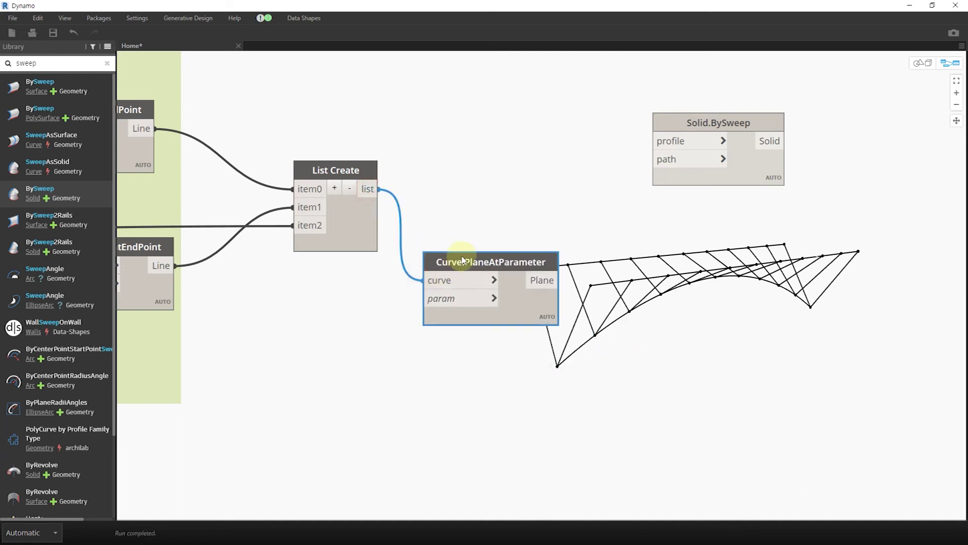
pyautogui.moveTo(461, 254); pyautogui.dragTo(448, 265)
pyautogui.moveTo(535, 353)
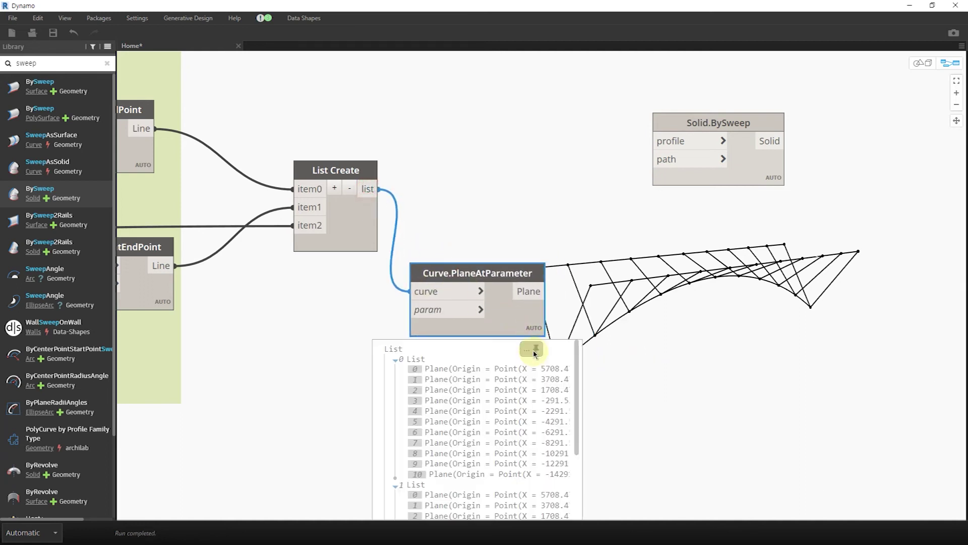
# - Rearrange the Curve.PlaneAtParameter and Solid.BySweep nodes, leaving room between them for the profile nodes
pyautogui.moveTo(630, 397); pyautogui.dragTo(522, 287, button='middle')
pyautogui.moveTo(469, 260); pyautogui.dragTo(425, 233)
pyautogui.click(427, 238)
pyautogui.moveTo(523, 185); pyautogui.dragTo(466, 266, button='middle')
pyautogui.moveTo(602, 138); pyautogui.dragTo(650, 167)
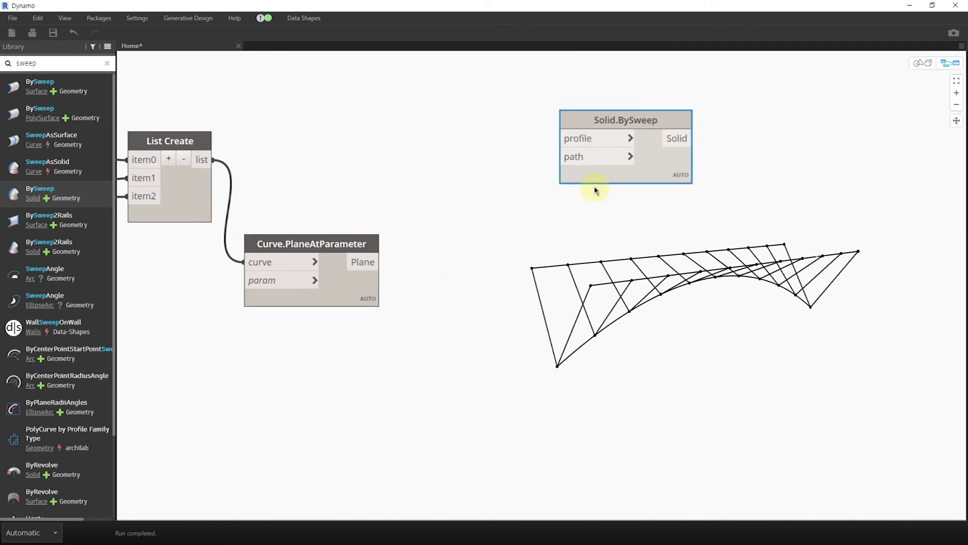
# - Connect List Create's list output to the path input of Solid.BySweep
pyautogui.moveTo(346, 244); pyautogui.dragTo(558, 163)
pyautogui.moveTo(346, 199); pyautogui.dragTo(331, 283)
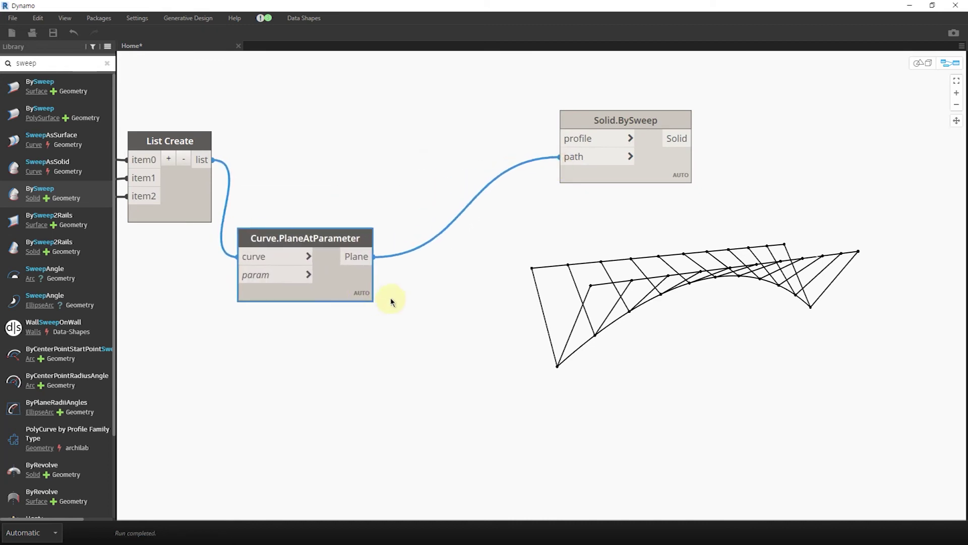
pyautogui.moveTo(211, 160); pyautogui.dragTo(572, 159)
# - Try feeding the planes into a Circle.ByCenterPointRadius node, and delete that node
pyautogui.rightClick(453, 274)
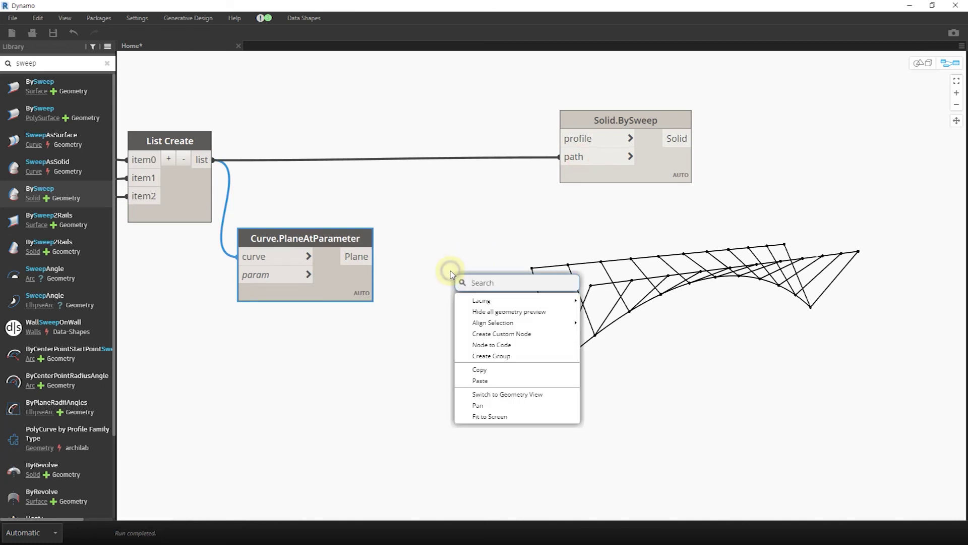
pyautogui.write('circle')
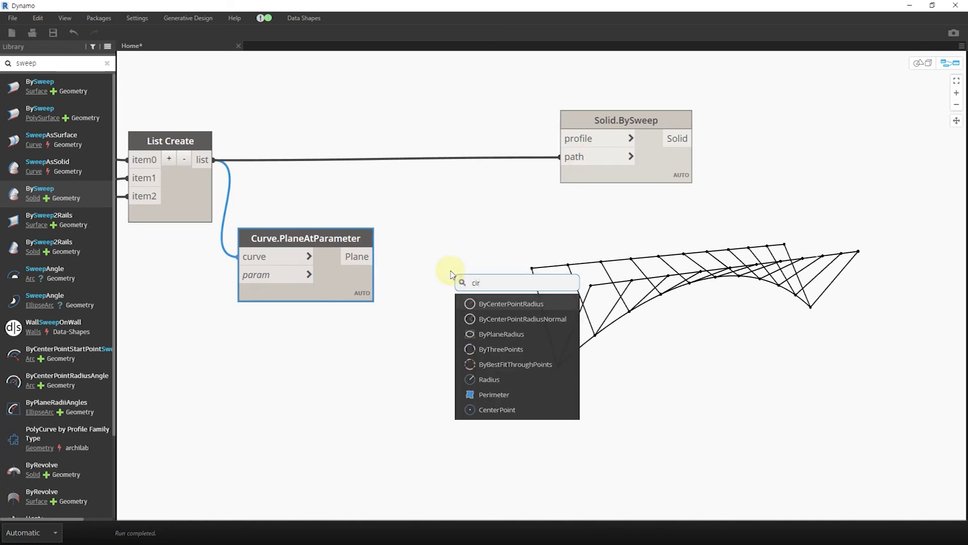
pyautogui.click(514, 303)
pyautogui.click(375, 257)
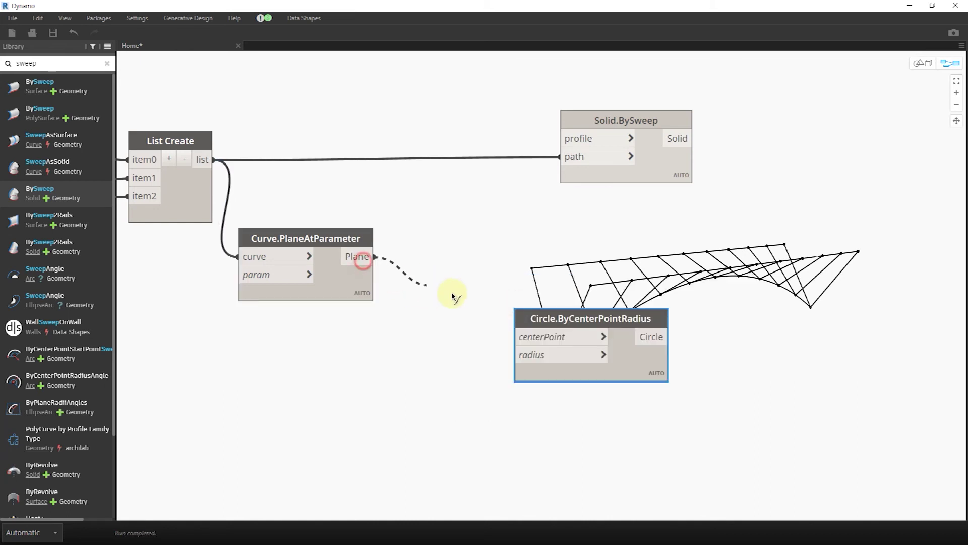
pyautogui.click(513, 337)
pyautogui.moveTo(575, 329); pyautogui.dragTo(540, 288)
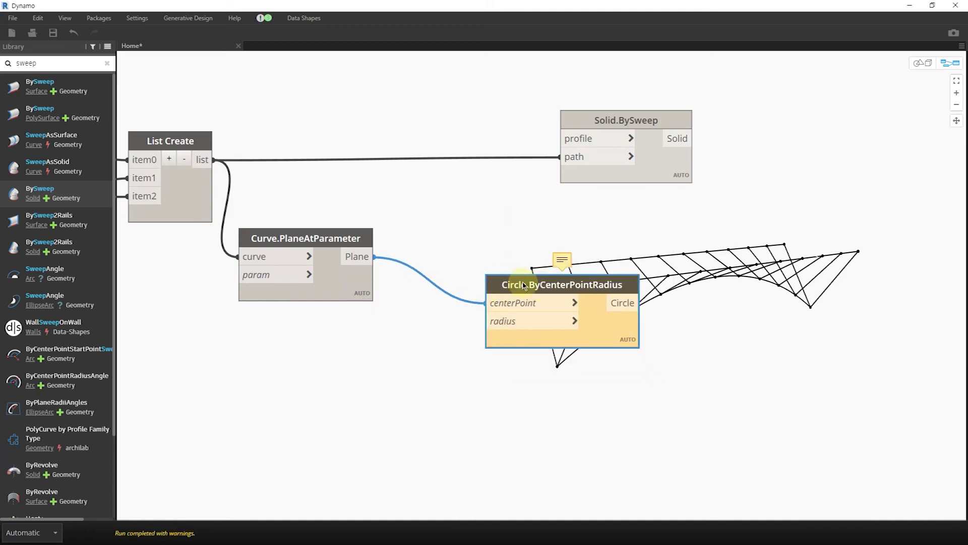
pyautogui.press('Delete')
# - Add a Circle.ByPlaneRadius node and connect the Curve.PlaneAtParameter output to its plane input
pyautogui.rightClick(485, 273)
pyautogui.write('circle')
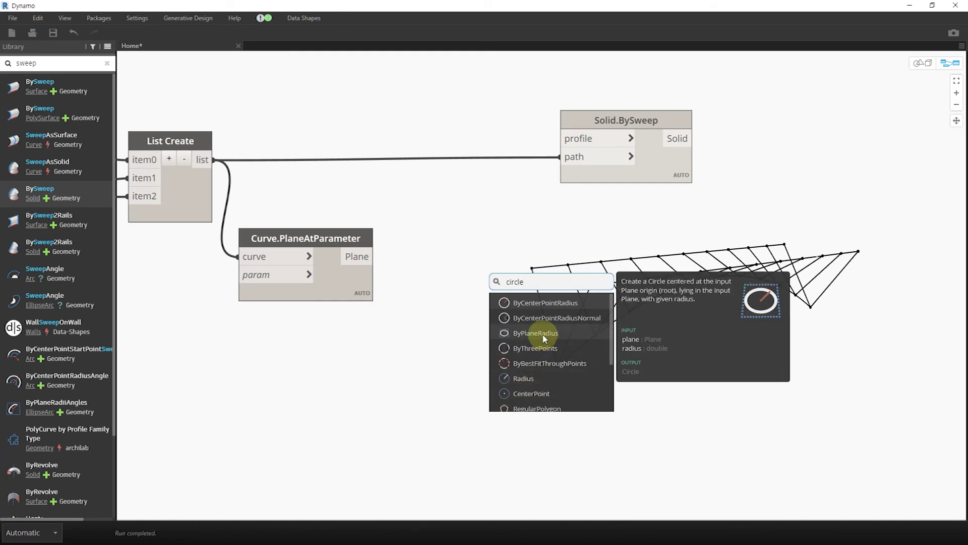
pyautogui.click(543, 334)
pyautogui.click(362, 261)
pyautogui.click(594, 367)
pyautogui.moveTo(588, 348); pyautogui.dragTo(517, 304)
# - Create a code block with the value 100 and connect it to Circle.ByPlaneRadius's radius input
pyautogui.doubleClick(305, 330)
pyautogui.write('100')
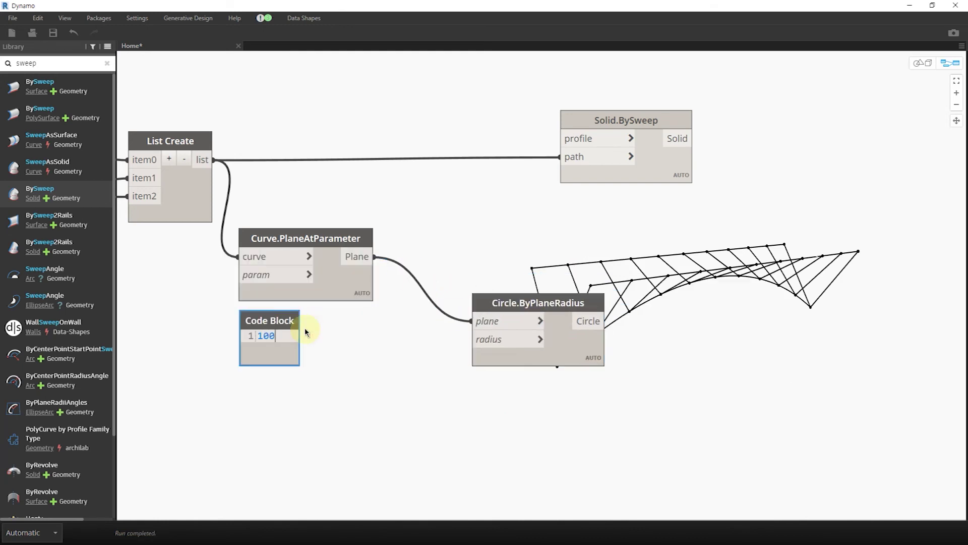
pyautogui.click(336, 355)
pyautogui.moveTo(282, 322); pyautogui.dragTo(366, 331)
pyautogui.click(312, 343)
pyautogui.click(482, 334)
pyautogui.moveTo(538, 298); pyautogui.dragTo(499, 279)
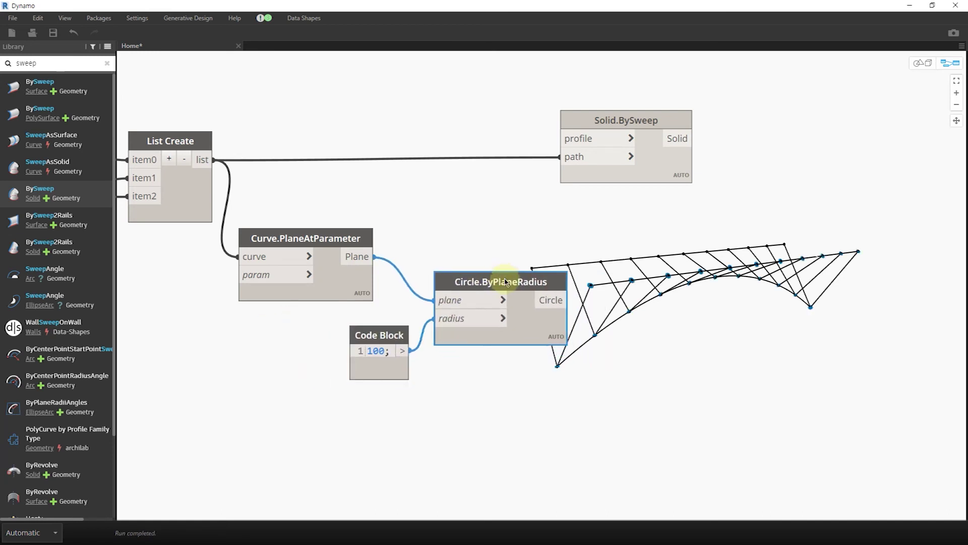
# - Check the circles on the truss lines and connect the Circle output to Solid.BySweep's profile input
pyautogui.moveTo(642, 328); pyautogui.dragTo(594, 316, button='middle')
pyautogui.click(594, 316)
pyautogui.hotkey('ctrl', 'b')
pyautogui.moveTo(573, 321); pyautogui.dragTo(601, 328, button='right')
pyautogui.scroll(2, 711, 347)
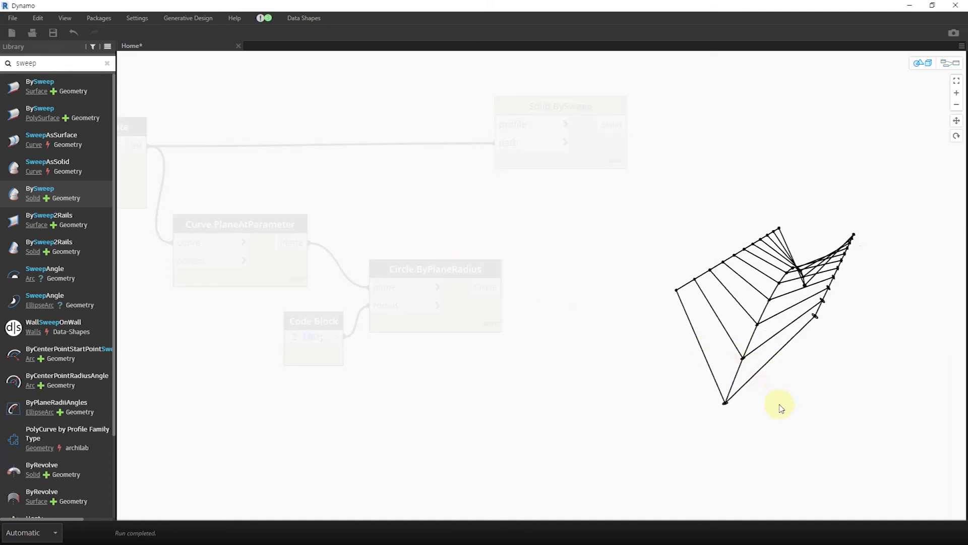
pyautogui.moveTo(783, 397); pyautogui.dragTo(774, 396, button='right')
pyautogui.hotkey('ctrl', 'b')
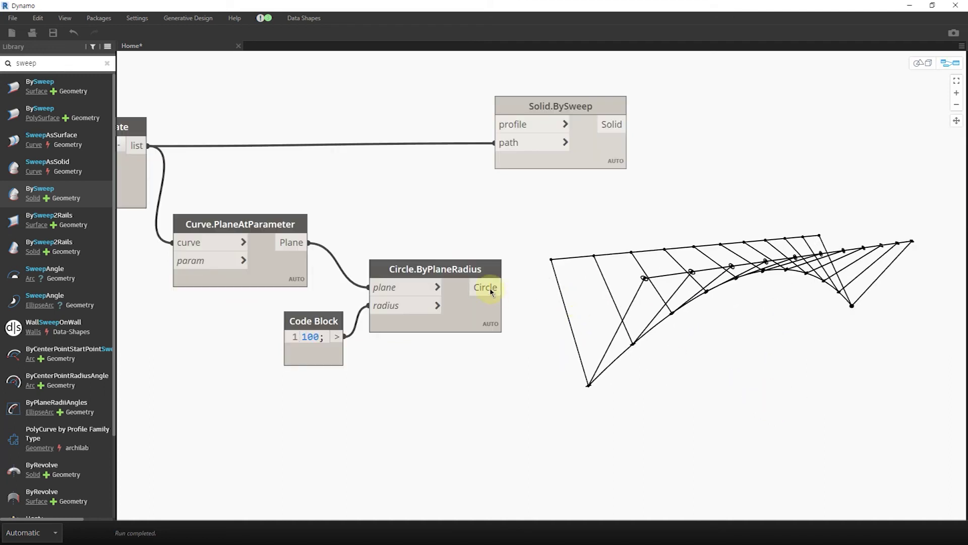
pyautogui.click(492, 129)
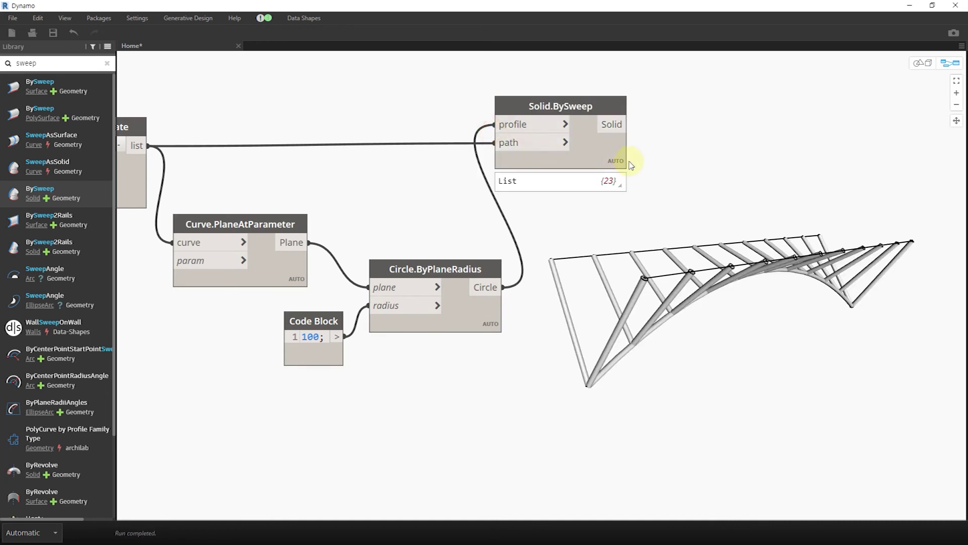
pyautogui.moveTo(599, 151); pyautogui.dragTo(635, 166)
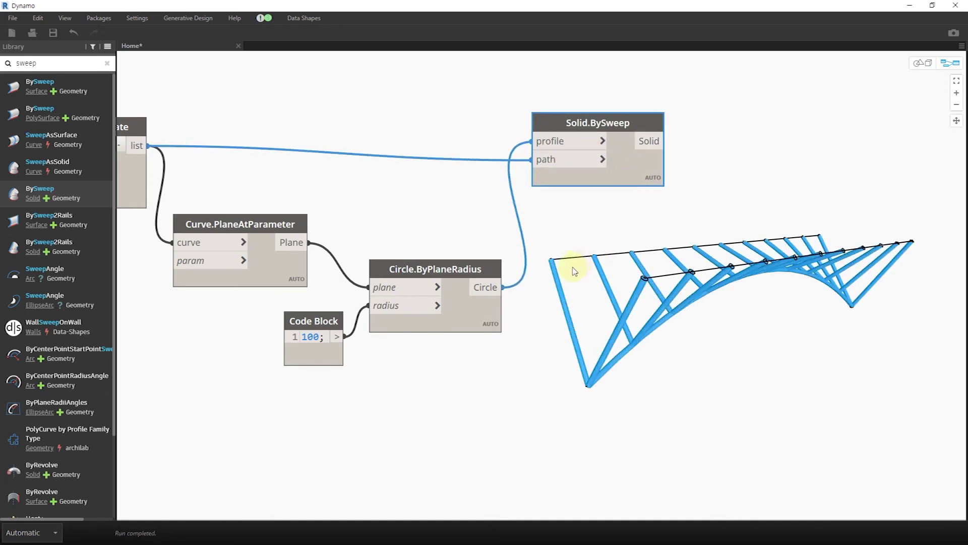
# - Inspect the swept pipes, search the library for union, and add a Solid.Union node
pyautogui.hotkey('ctrl', 'b')
pyautogui.moveTo(611, 275)
pyautogui.mouseDown(button='right')
pyautogui.moveTo(603, 259)
pyautogui.moveTo(608, 283)
pyautogui.moveTo(616, 280)
pyautogui.mouseUp(button='right')
pyautogui.hotkey('ctrl', 'b')
pyautogui.moveTo(576, 220); pyautogui.dragTo(465, 225, button='middle')
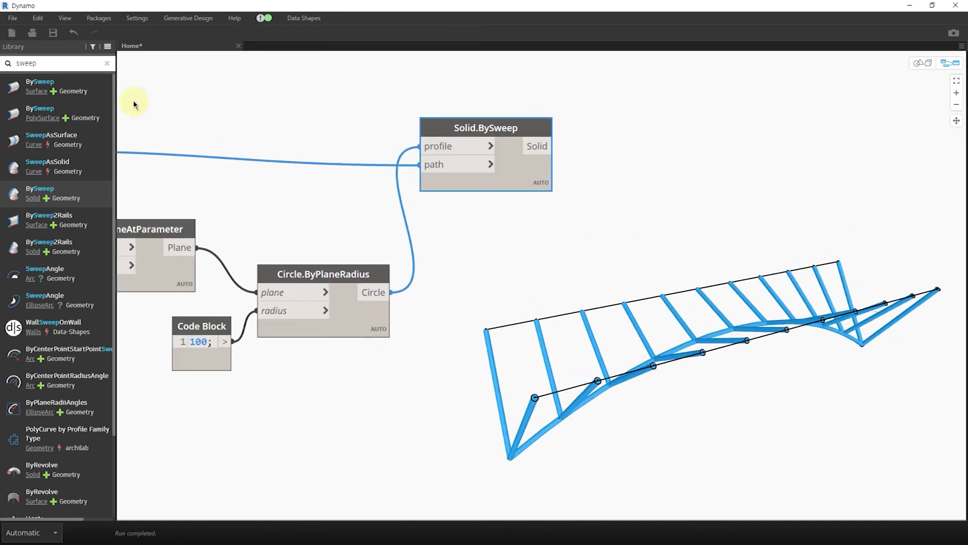
pyautogui.click(65, 67)
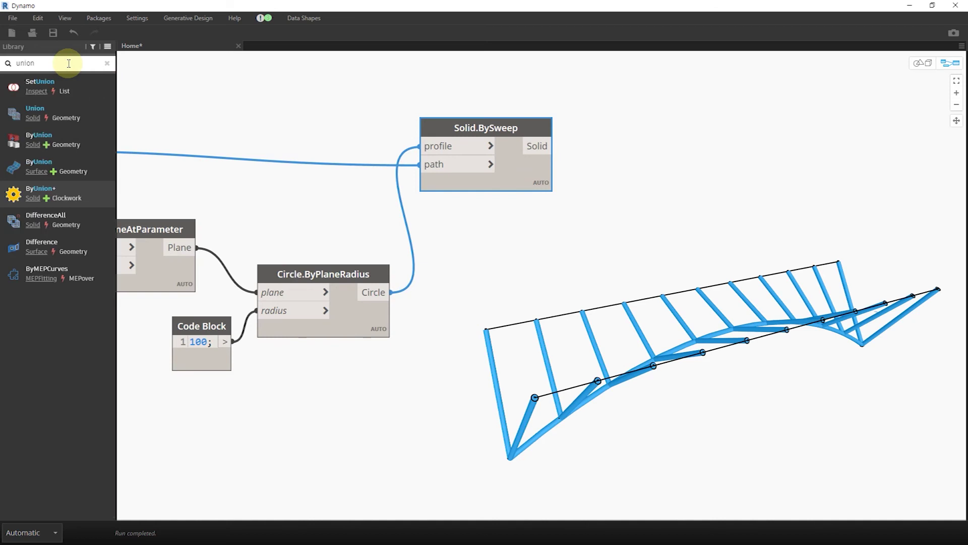
pyautogui.moveTo(74, 120)
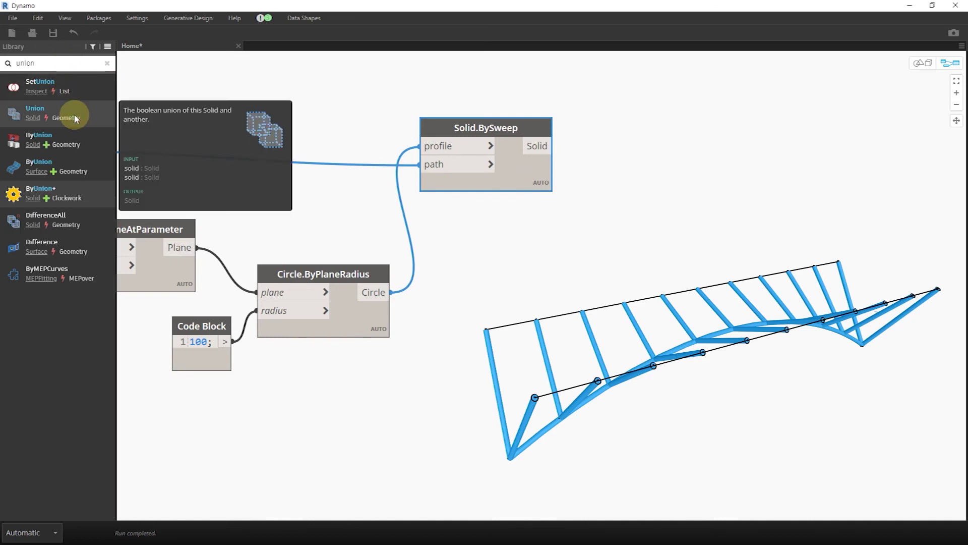
pyautogui.click(75, 118)
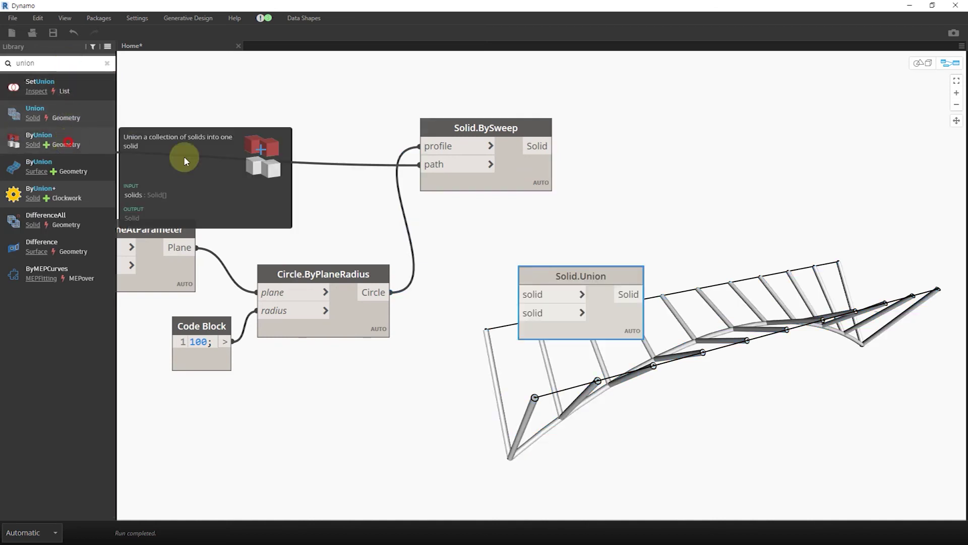
# - Replace the Solid.Union node with a Solid.ByUnion node and feed its solids input from Solid.BySweep's Solid output
pyautogui.click(71, 144)
pyautogui.moveTo(615, 182); pyautogui.dragTo(621, 154)
pyautogui.moveTo(553, 145); pyautogui.dragTo(573, 167)
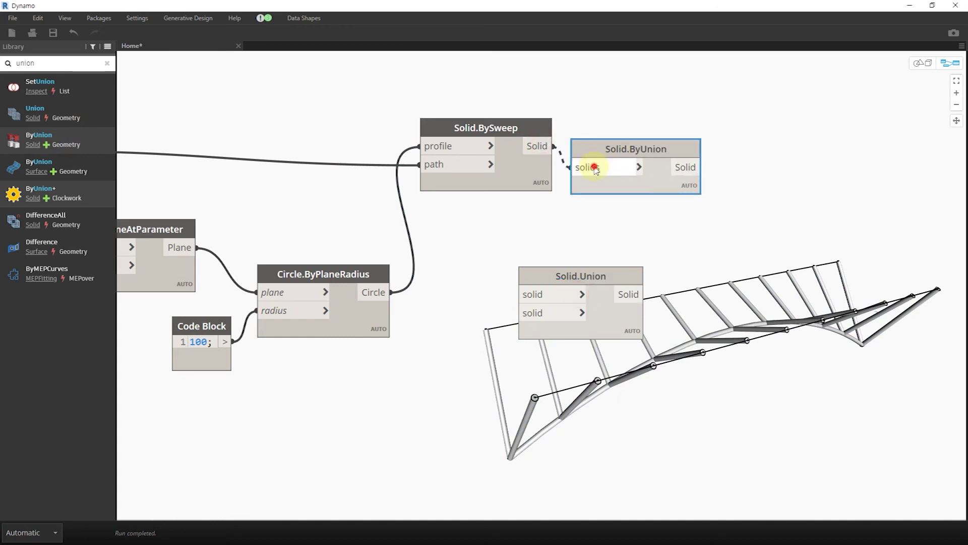
pyautogui.click(580, 276)
pyautogui.press('Delete')
pyautogui.moveTo(614, 194); pyautogui.dragTo(628, 175)
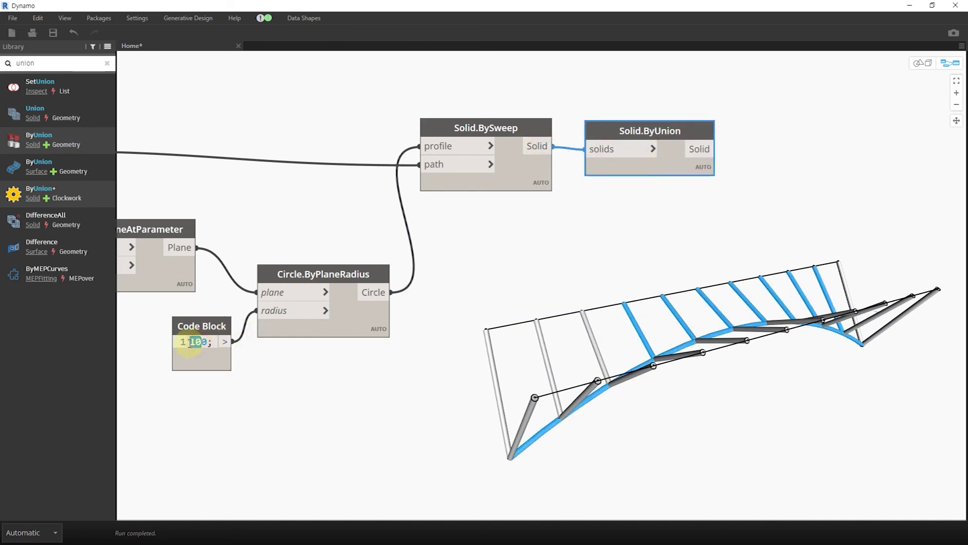
# - Try circle radii of 50 and 70 in the radius code block and inspect the resulting pipes in the preview
pyautogui.click(401, 398)
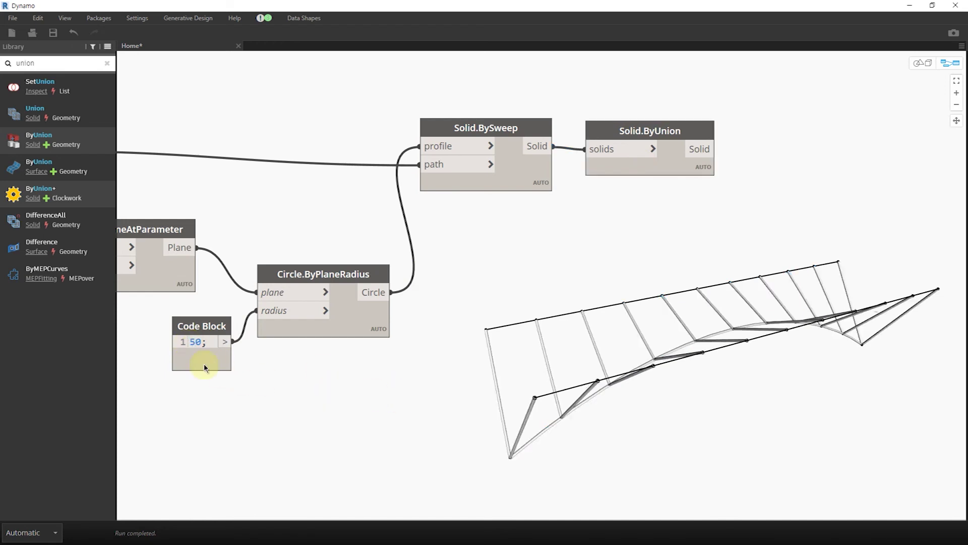
pyautogui.click(383, 377)
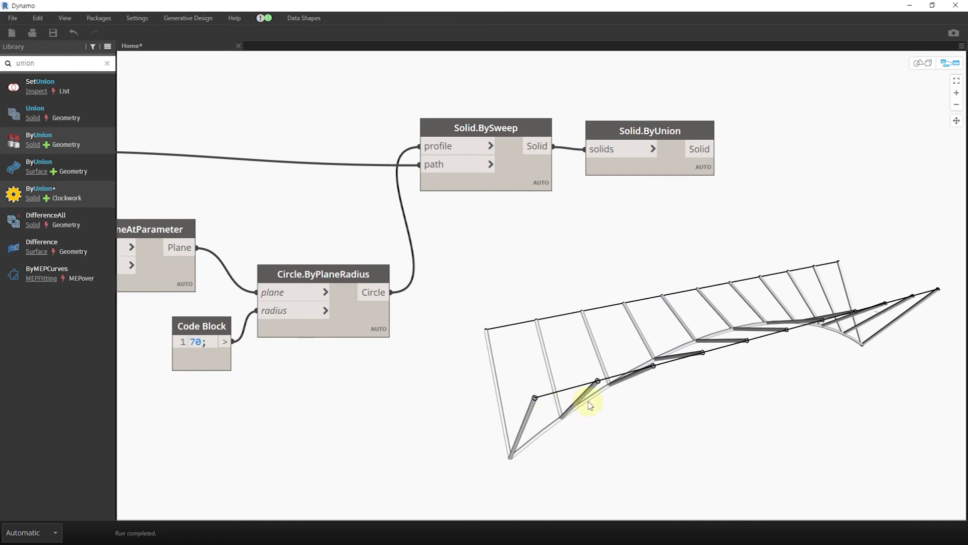
pyautogui.hotkey('ctrl', 'b')
pyautogui.moveTo(556, 319); pyautogui.dragTo(644, 236, button='right')
pyautogui.hotkey('ctrl', 'b')
# - Search for import and add an ImportInstance.ByGeometry node to the graph
pyautogui.moveTo(769, 166); pyautogui.dragTo(680, 169, button='middle')
pyautogui.rightClick(712, 154)
pyautogui.click(712, 153)
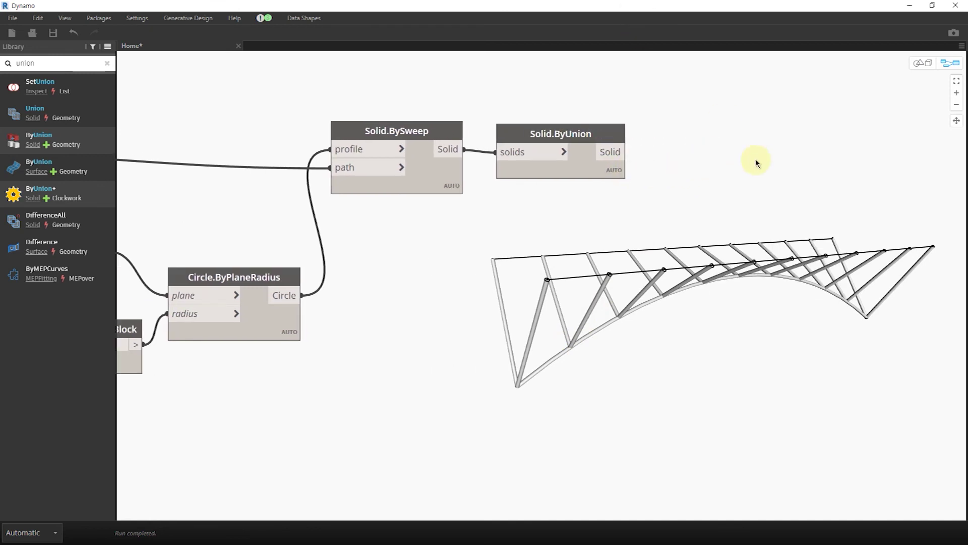
pyautogui.rightClick(718, 149)
pyautogui.write('import')
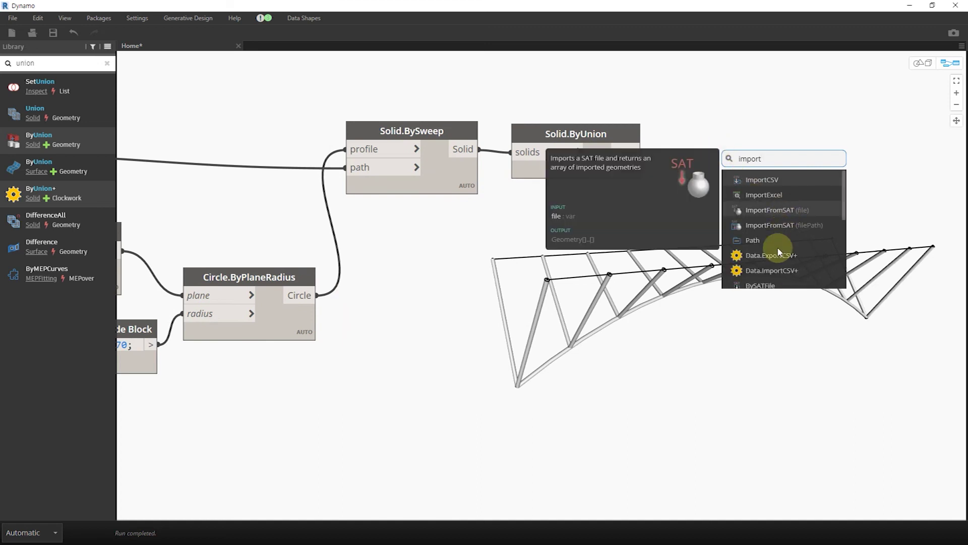
pyautogui.scroll(-3, 778, 257)
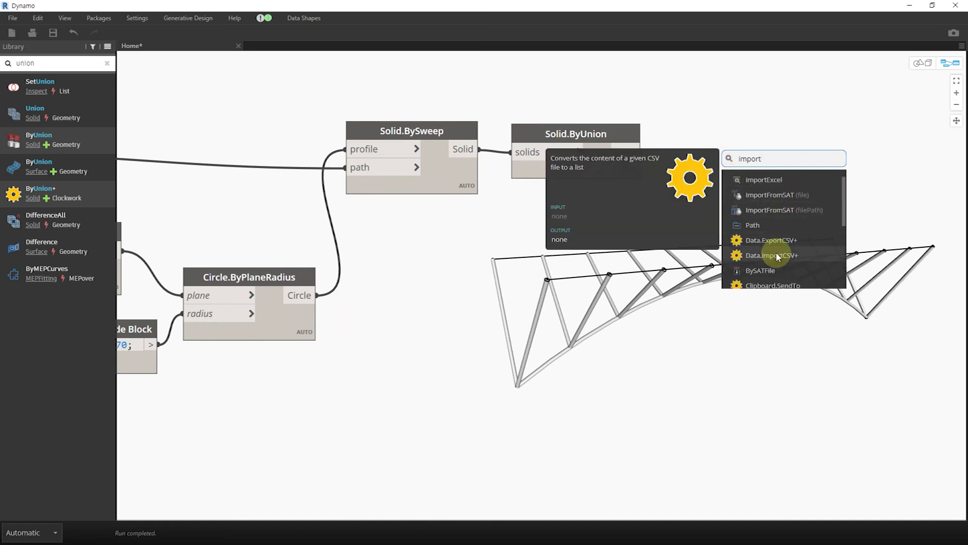
pyautogui.click(773, 268)
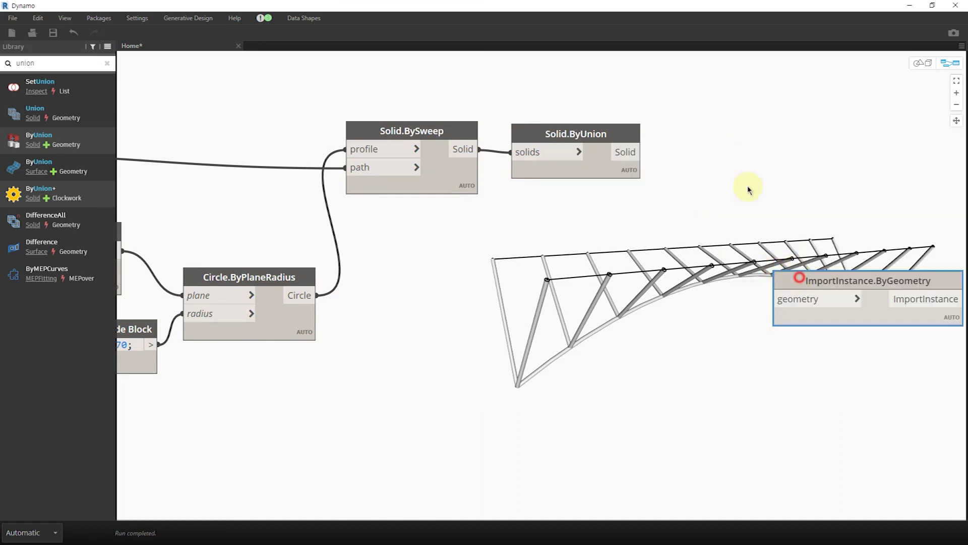
# - Reduce the Dynamo window, place it beside the Revit 3D view, and orbit the floor in Revit
pyautogui.doubleClick(643, 5)
pyautogui.moveTo(689, 15); pyautogui.dragTo(245, 19)
pyautogui.click(698, 223)
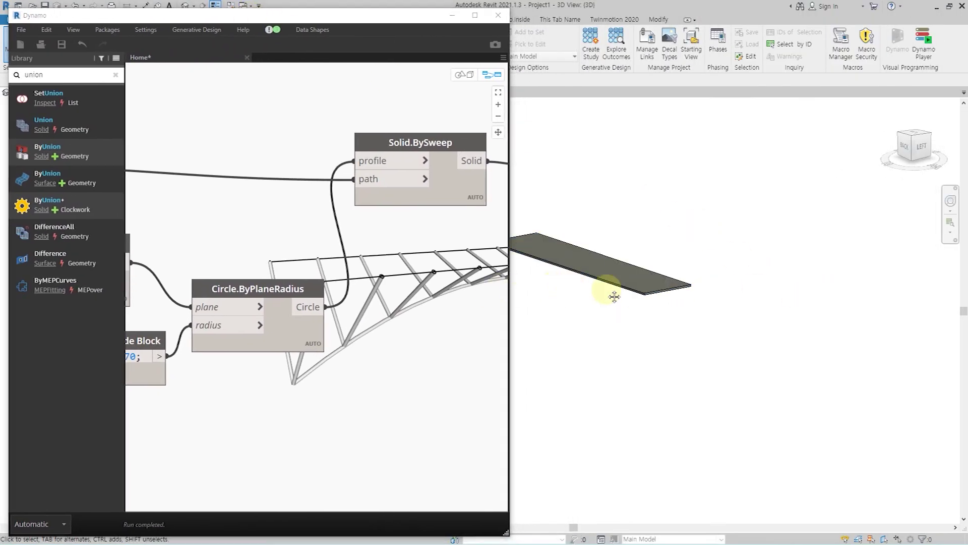
pyautogui.keyDown('shift'); pyautogui.moveTo(614, 296); pyautogui.dragTo(810, 335, button='middle'); pyautogui.keyUp('shift')
# - Connect Solid.ByUnion's Solid output to ImportInstance.ByGeometry's geometry input and inspect the imported truss in Revit
pyautogui.moveTo(415, 258); pyautogui.dragTo(321, 189, button='middle')
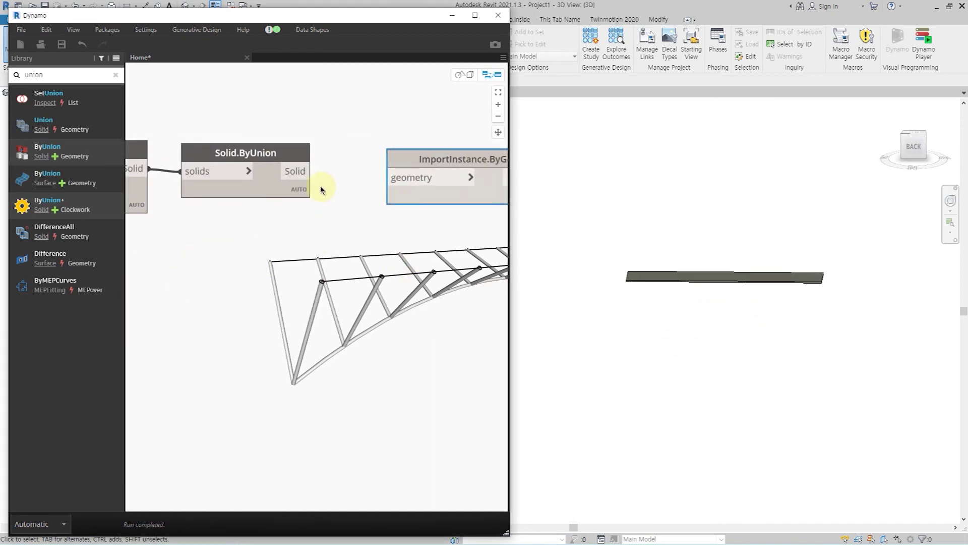
pyautogui.click(406, 183)
pyautogui.keyDown('shift'); pyautogui.moveTo(549, 298); pyautogui.dragTo(753, 370, button='middle'); pyautogui.keyUp('shift')
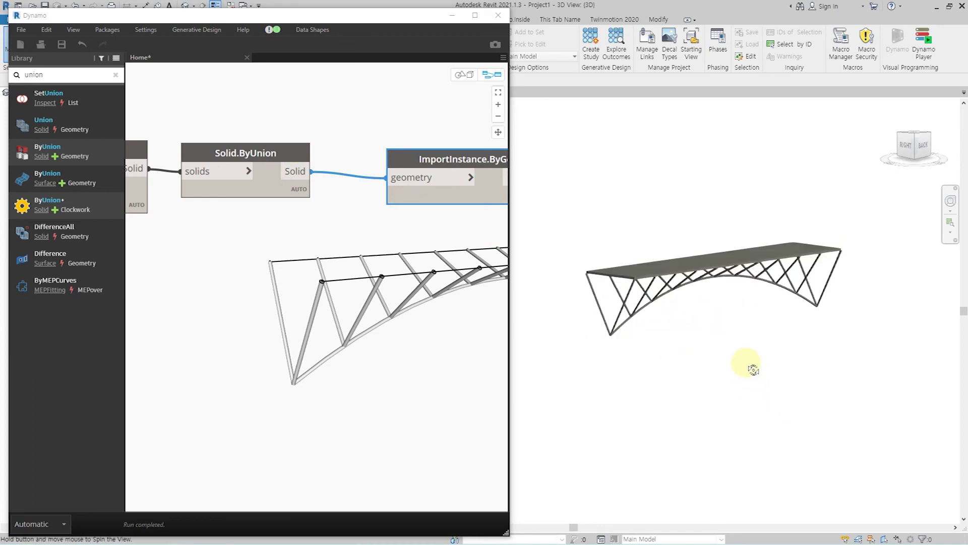
pyautogui.scroll(2, 713, 312)
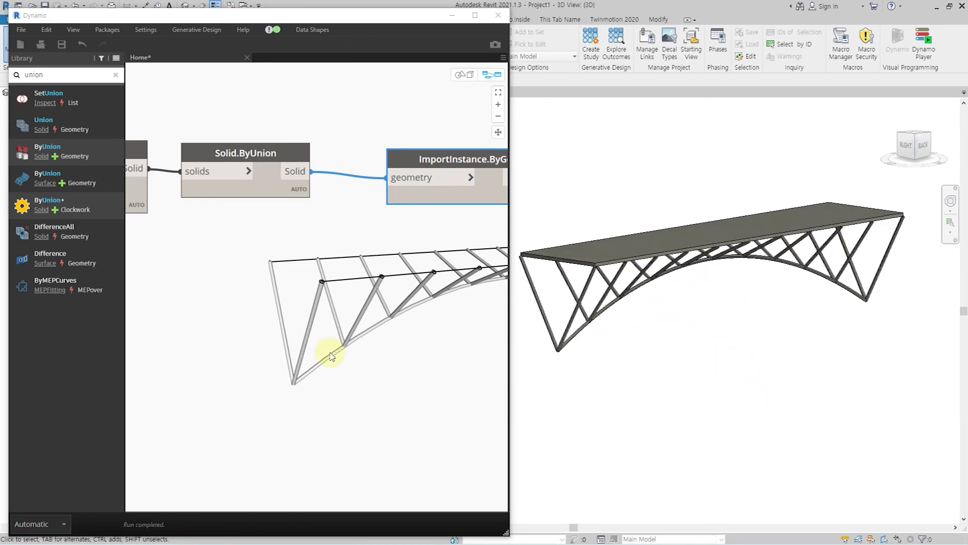
# - Group the pipe-making nodes from List Create through Solid.ByUnion
pyautogui.scroll(-3, 322, 356)
pyautogui.rightClick(314, 357)
pyautogui.click(289, 355)
pyautogui.hotkey('ctrl', 'b')
pyautogui.moveTo(290, 355); pyautogui.dragTo(336, 353, button='right')
pyautogui.moveTo(340, 347); pyautogui.dragTo(343, 366, button='middle')
pyautogui.hotkey('ctrl', 'b')
pyautogui.moveTo(339, 324); pyautogui.dragTo(499, 298, button='middle')
pyautogui.scroll(-4, 341, 320)
pyautogui.moveTo(286, 338); pyautogui.dragTo(382, 341, button='middle')
pyautogui.moveTo(465, 353); pyautogui.dragTo(231, 223)
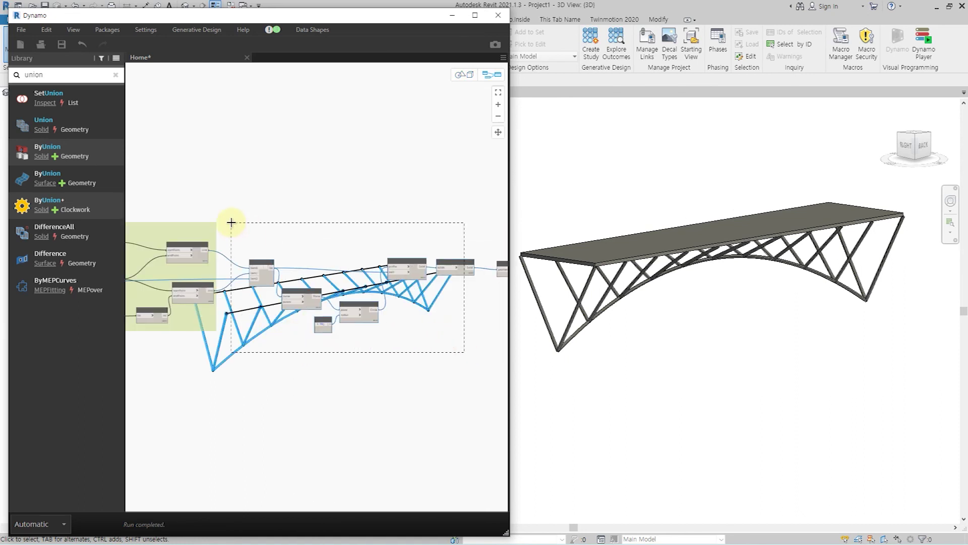
pyautogui.hotkey('ctrl', 'g')
# - Title the new node group "Create Pipe"
pyautogui.scroll(2, 231, 223)
pyautogui.scroll(3, 302, 227)
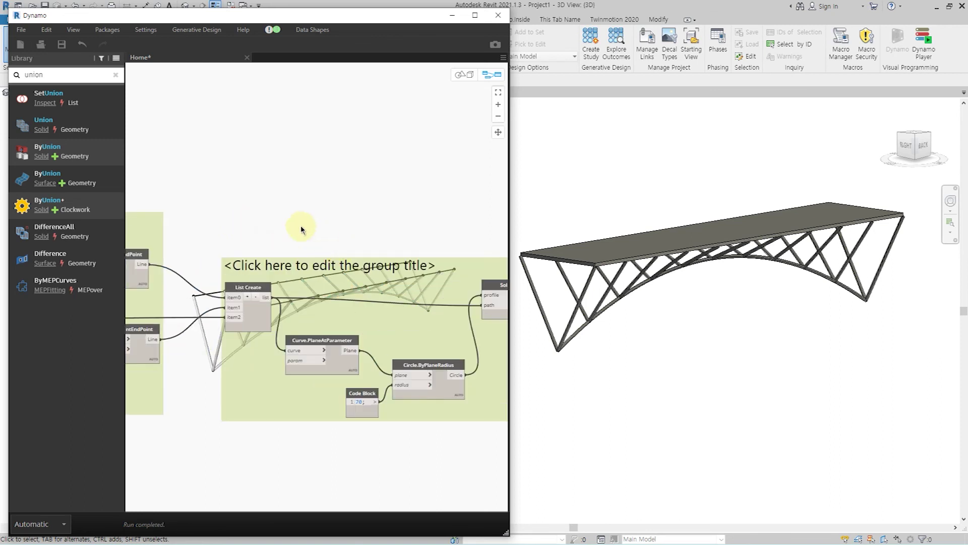
pyautogui.doubleClick(252, 223)
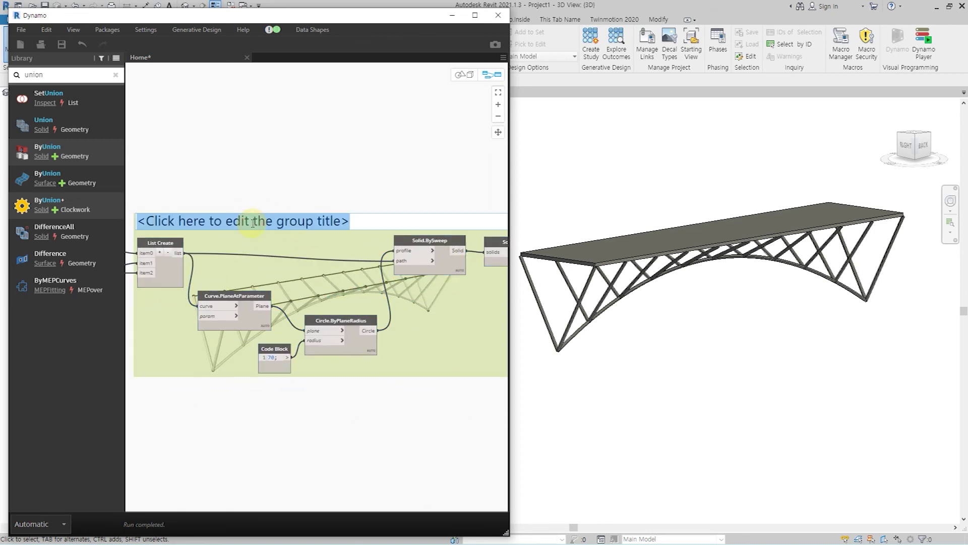
pyautogui.write('Create Pipe')
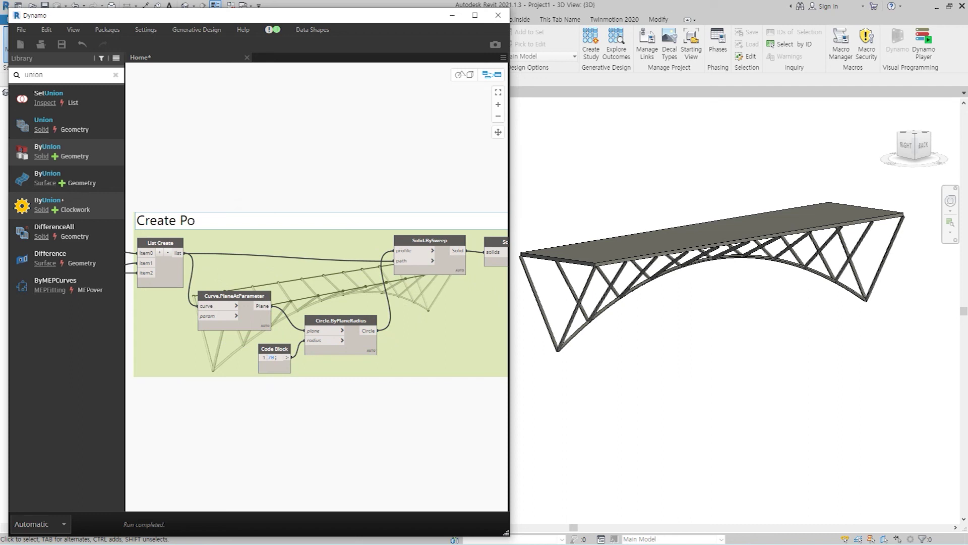
pyautogui.click(282, 165)
# - Set the code block feeding Circle.ByPlaneRadius's radius to 100
pyautogui.scroll(-3, 281, 184)
pyautogui.scroll(1, 195, 263)
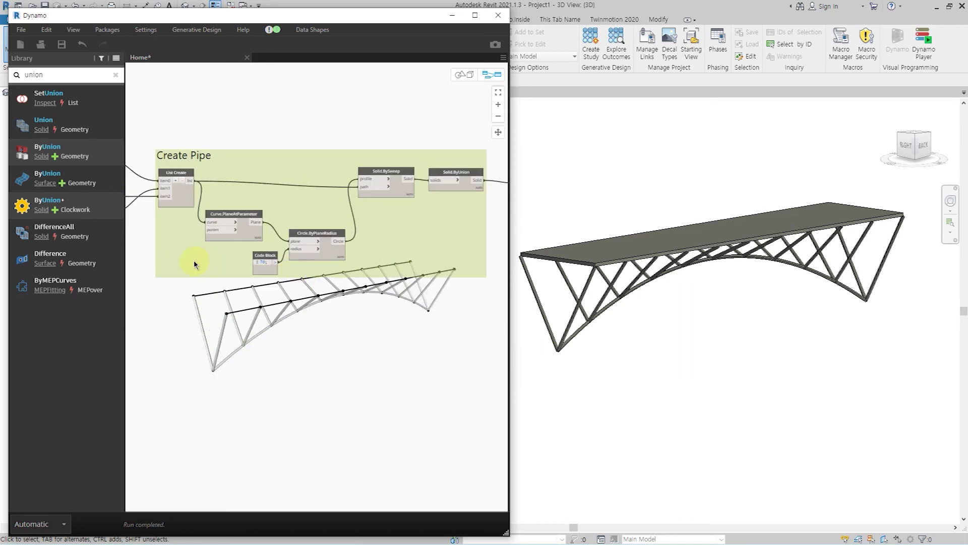
pyautogui.scroll(5, 274, 271)
pyautogui.doubleClick(302, 254)
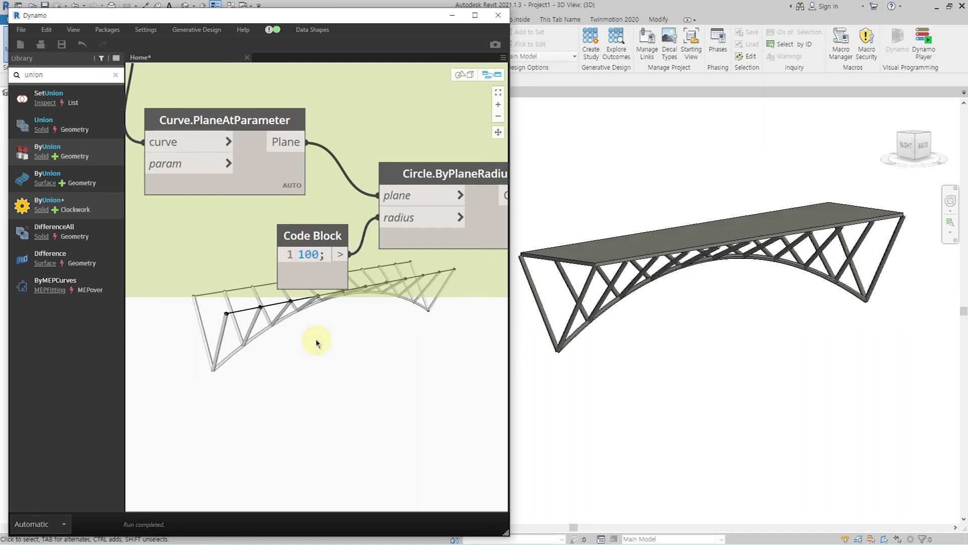
# - Set the code block feeding n in the Middle Curve group to 20 and inspect the denser truss in Revit
pyautogui.scroll(-3, 317, 344)
pyautogui.moveTo(239, 337); pyautogui.dragTo(457, 344, button='middle')
pyautogui.moveTo(275, 334); pyautogui.dragTo(495, 329, button='middle')
pyautogui.moveTo(127, 343); pyautogui.dragTo(439, 170, button='middle')
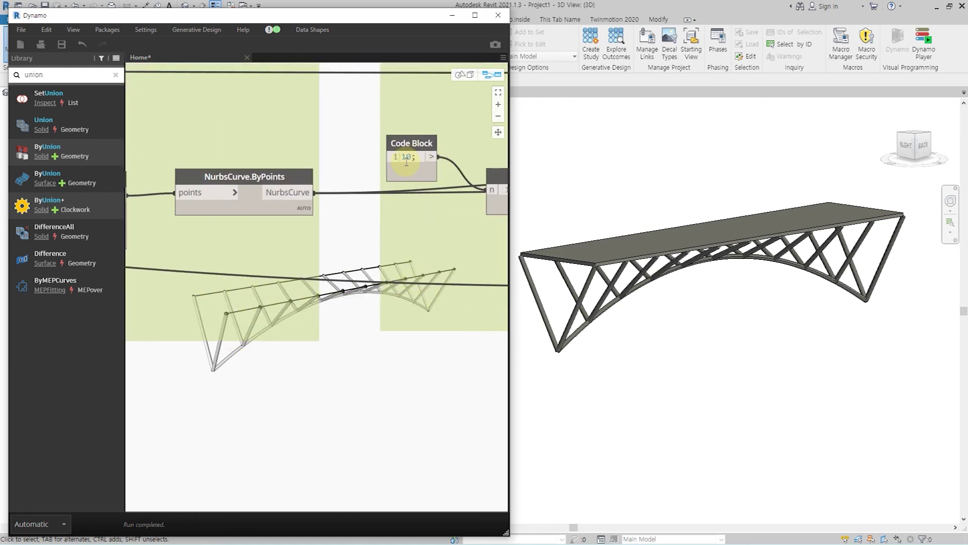
pyautogui.scroll(2, 406, 160)
pyautogui.moveTo(378, 173); pyautogui.dragTo(270, 194, button='middle')
pyautogui.doubleClick(325, 164)
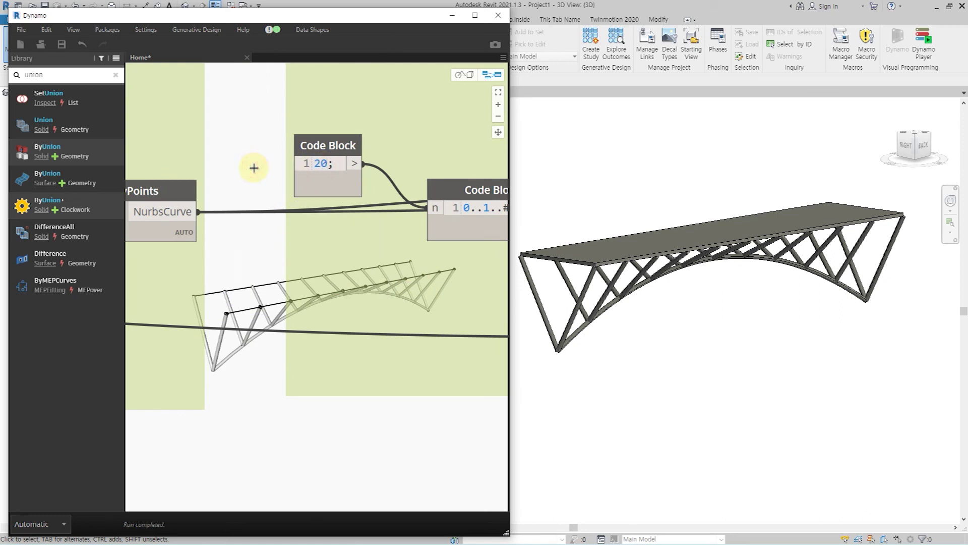
pyautogui.click(769, 335)
pyautogui.keyDown('shift'); pyautogui.moveTo(749, 350); pyautogui.dragTo(726, 312, button='middle'); pyautogui.keyUp('shift')
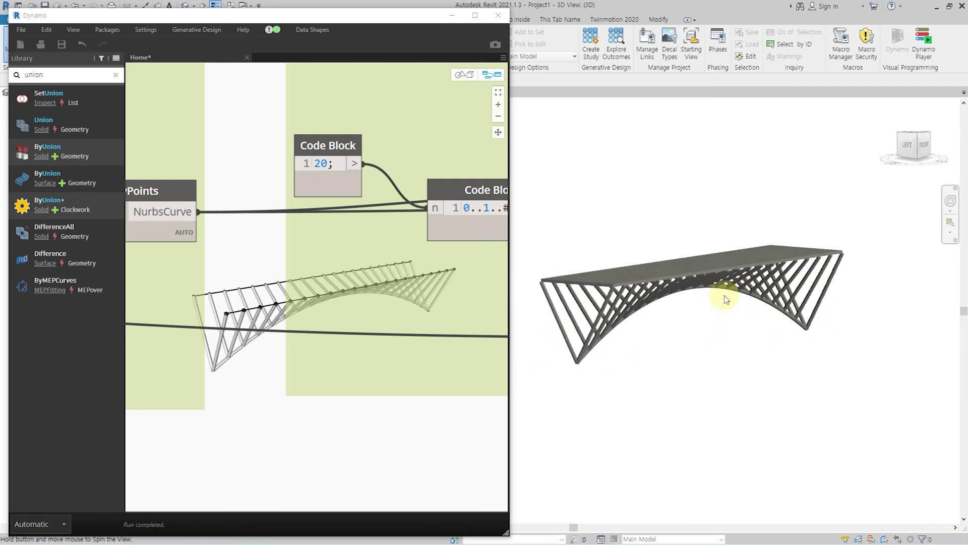
pyautogui.keyDown('shift'); pyautogui.moveTo(706, 293); pyautogui.dragTo(701, 377, button='middle'); pyautogui.keyUp('shift')
# - Set the Middle Curve group's division count code block to 15
pyautogui.scroll(-2, 324, 335)
pyautogui.scroll(1, 327, 217)
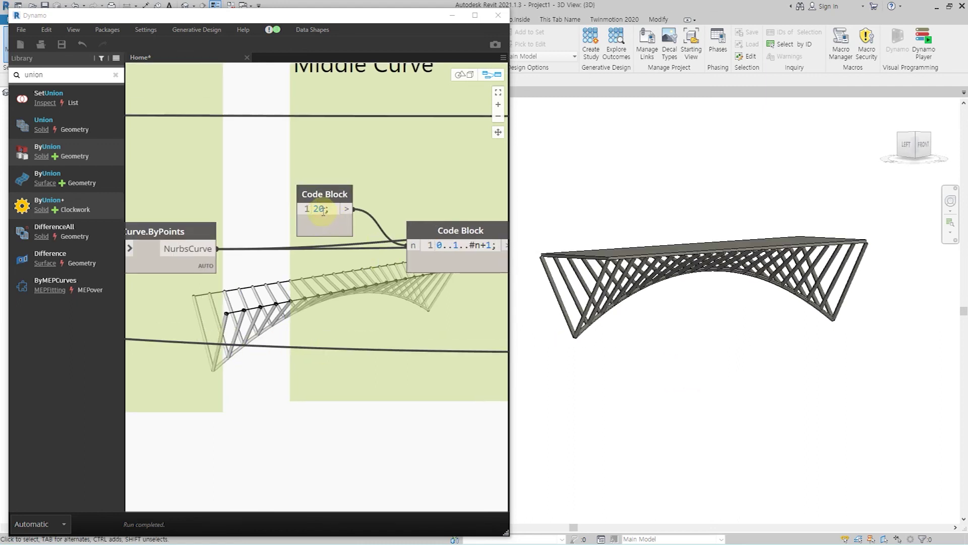
pyautogui.doubleClick(322, 209)
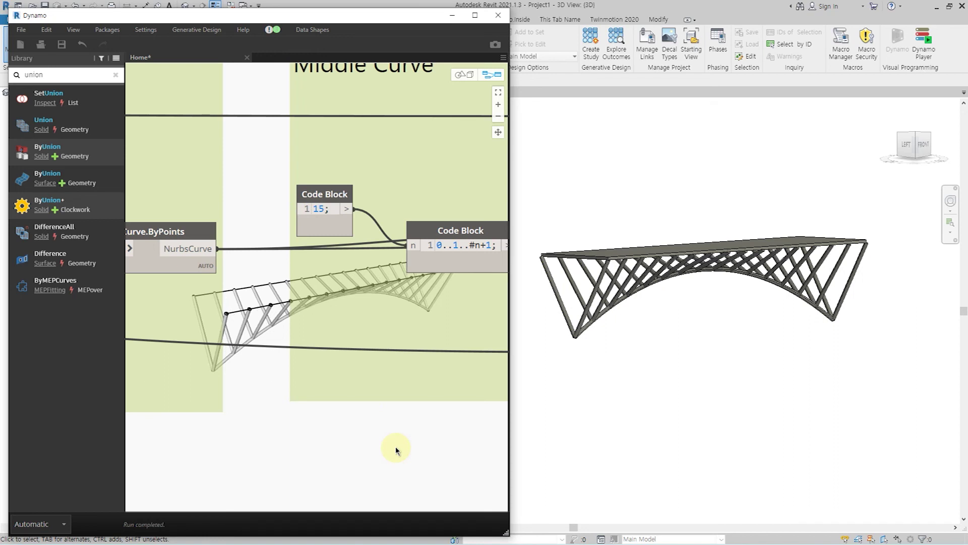
# - Set the zTranslation code block in the Bottom Curve group to -6000
pyautogui.moveTo(321, 430); pyautogui.dragTo(484, 389, button='middle')
pyautogui.scroll(-3, 439, 383)
pyautogui.scroll(2, 243, 325)
pyautogui.moveTo(244, 326); pyautogui.dragTo(475, 319, button='middle')
pyautogui.keyDown('shift'); pyautogui.moveTo(677, 356); pyautogui.dragTo(681, 374, button='middle'); pyautogui.keyUp('shift')
pyautogui.scroll(2, 401, 303)
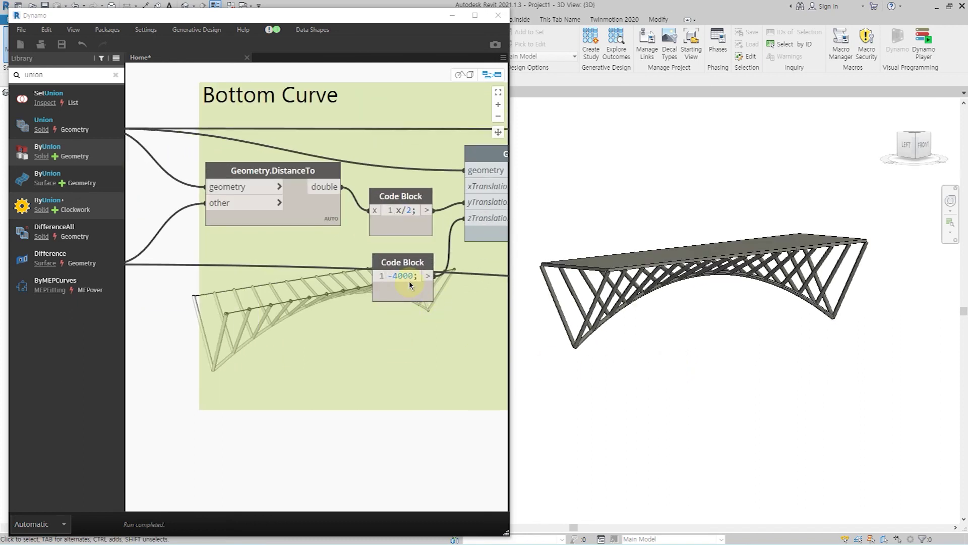
pyautogui.moveTo(393, 276); pyautogui.dragTo(397, 275)
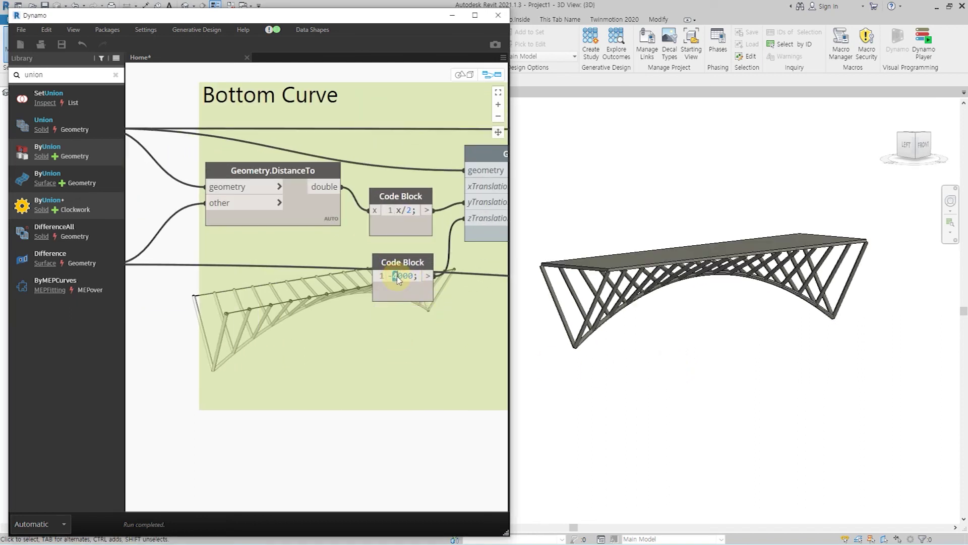
pyautogui.click(422, 420)
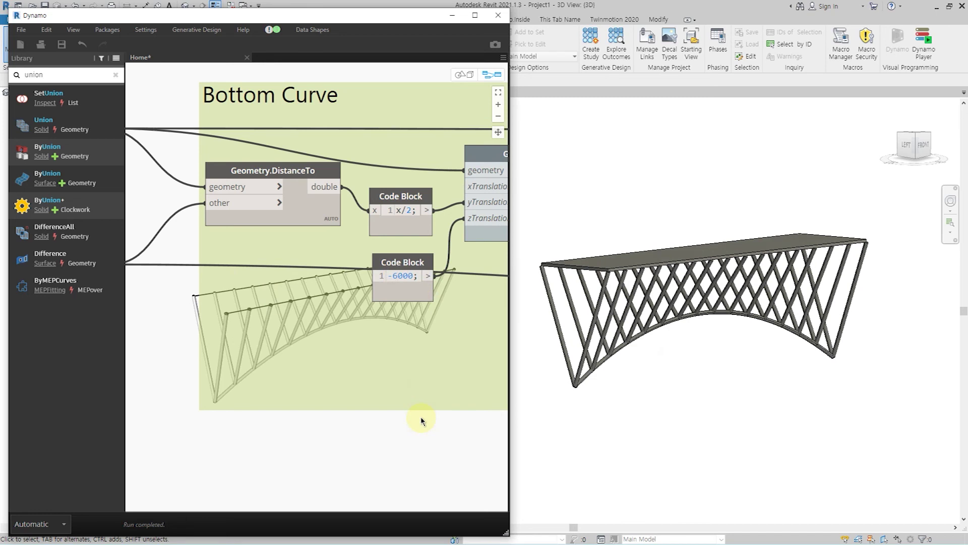
# - Set the code block below Curve.PointAtParameter in the Bottom Curve group to 5000
pyautogui.moveTo(428, 353); pyautogui.dragTo(166, 323, button='middle')
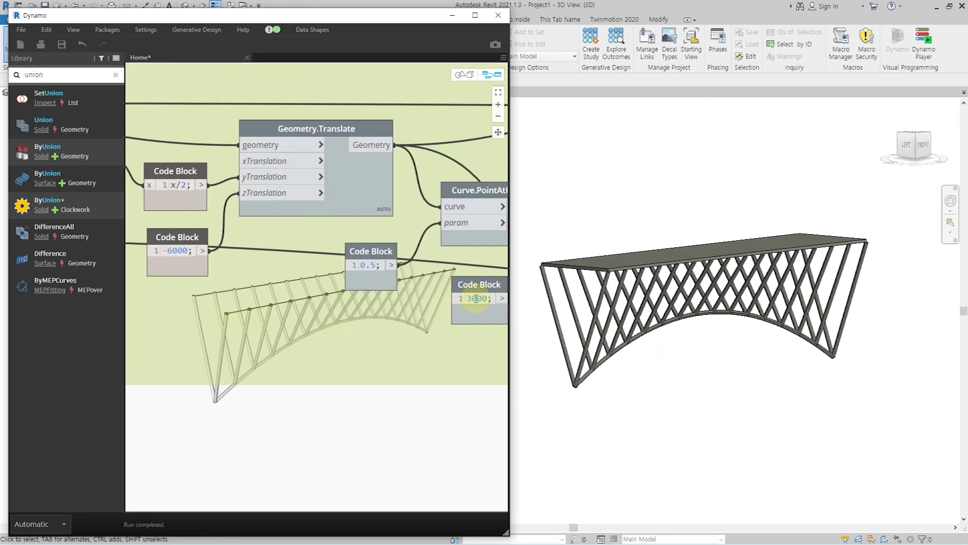
pyautogui.moveTo(471, 297); pyautogui.dragTo(460, 301)
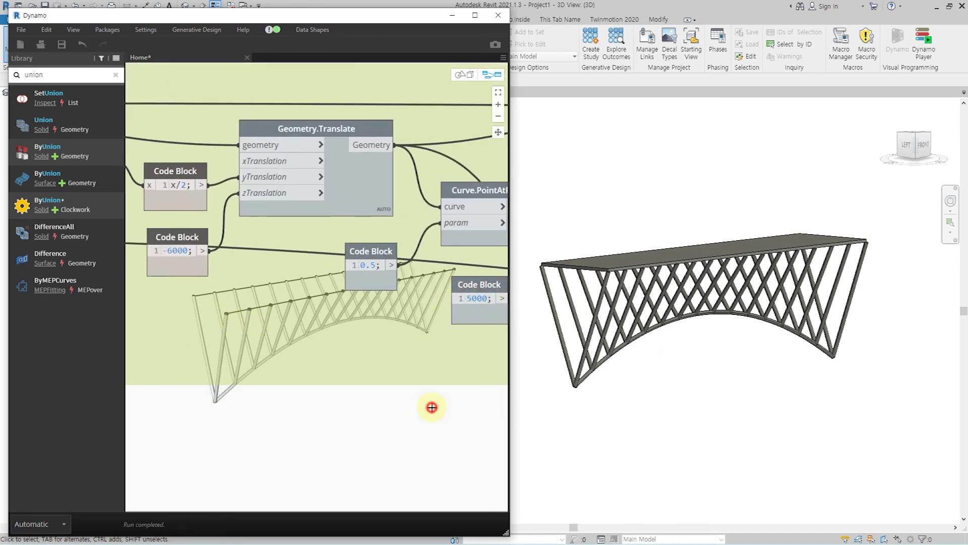